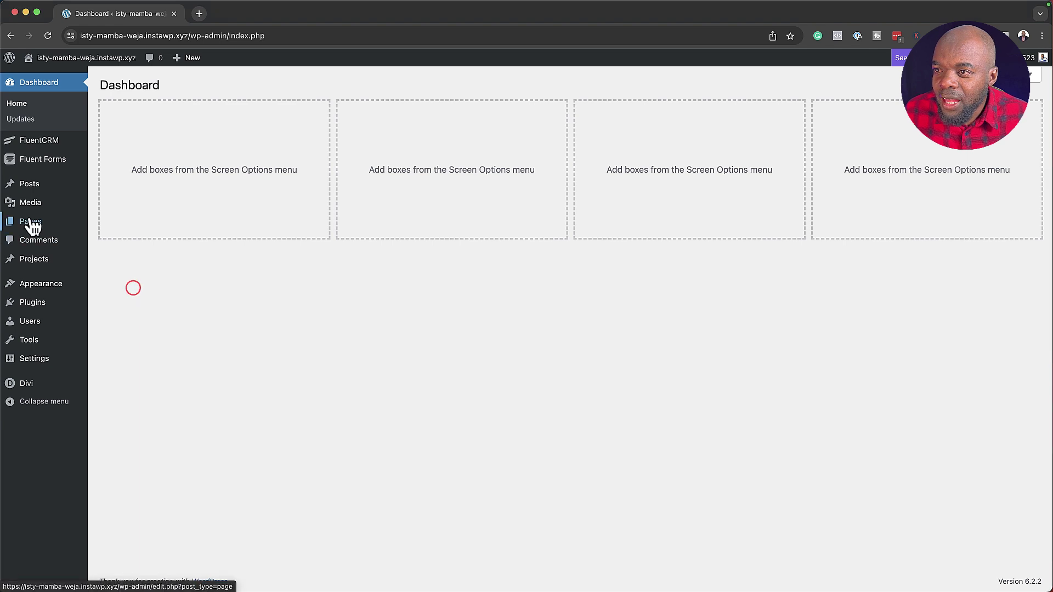
- Add a new WordPress page titled 'mak' and launch it in the Divi Builder
mouse_move(63, 222)
click(119, 239)
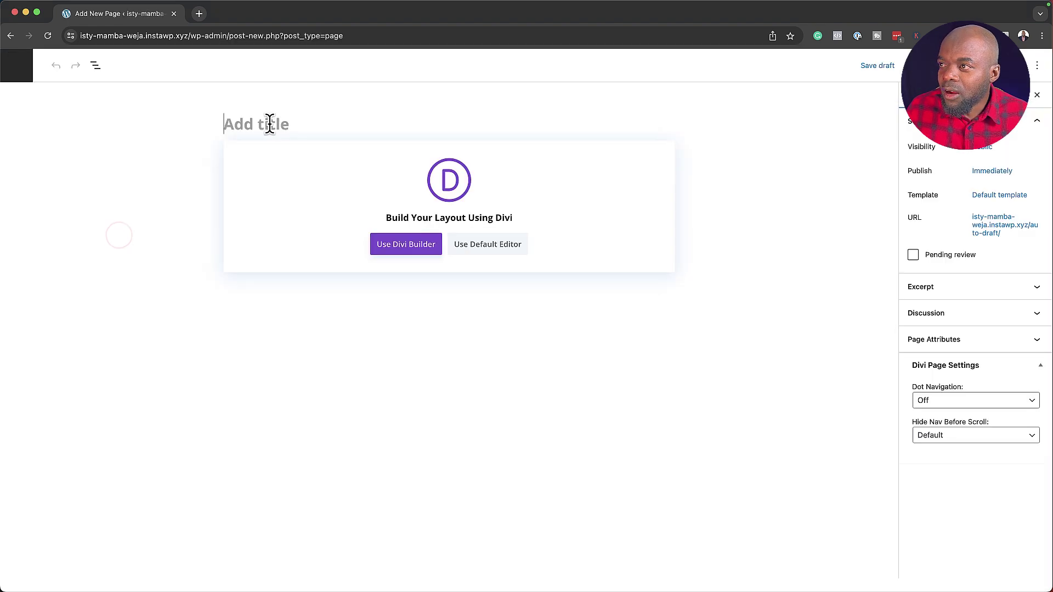
text(mak)
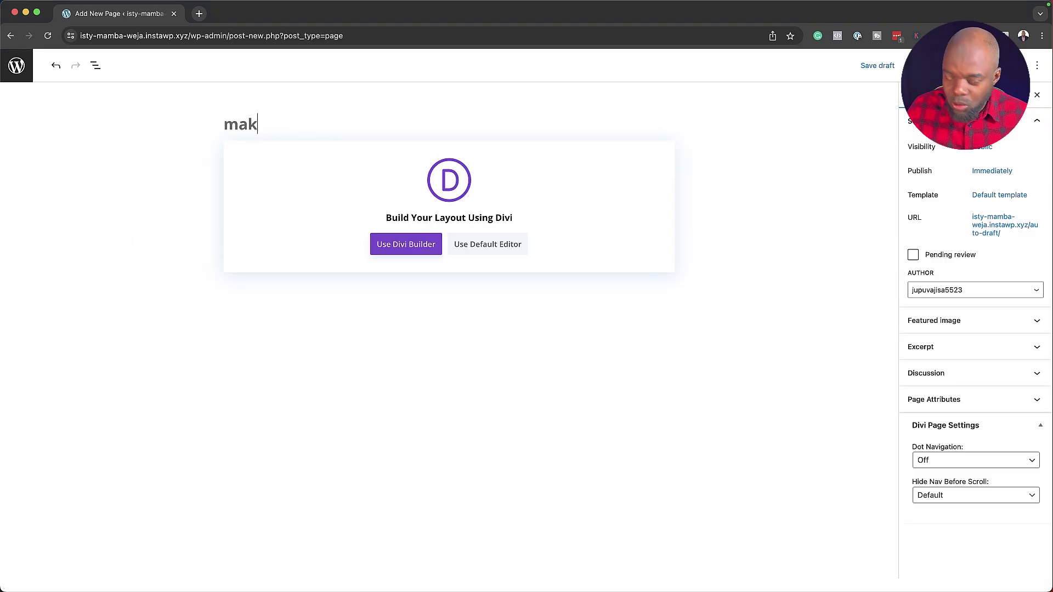
click(412, 245)
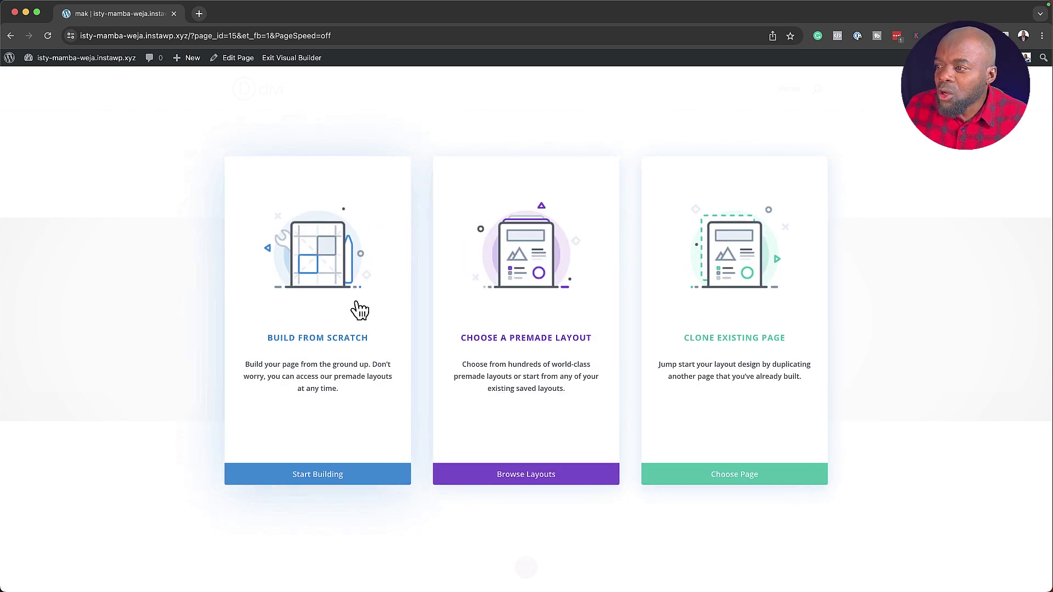
- Build from scratch with a two-column row and a default Text module in the left column
click(317, 340)
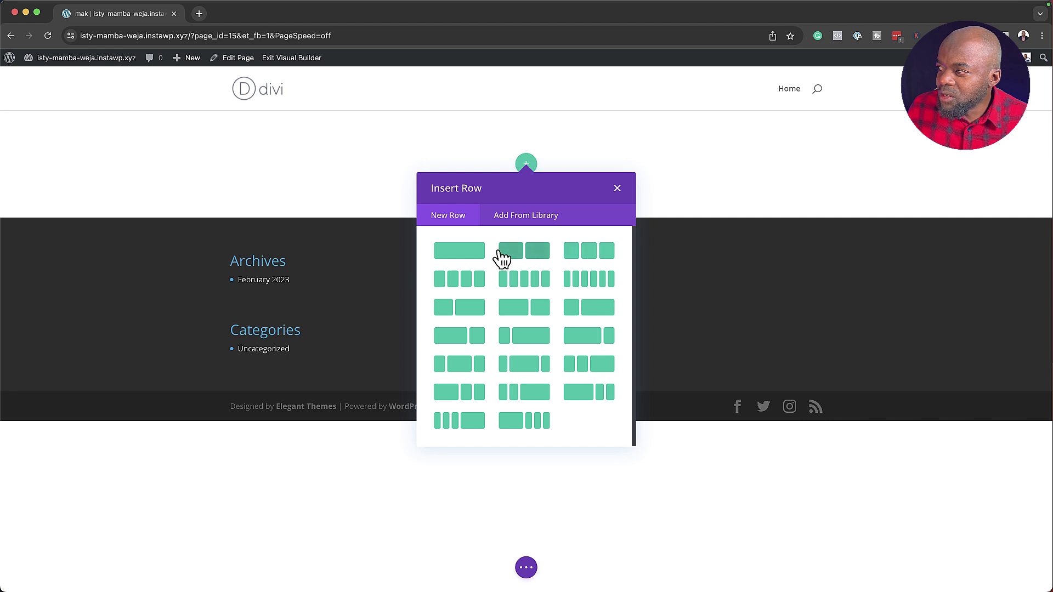
click(543, 252)
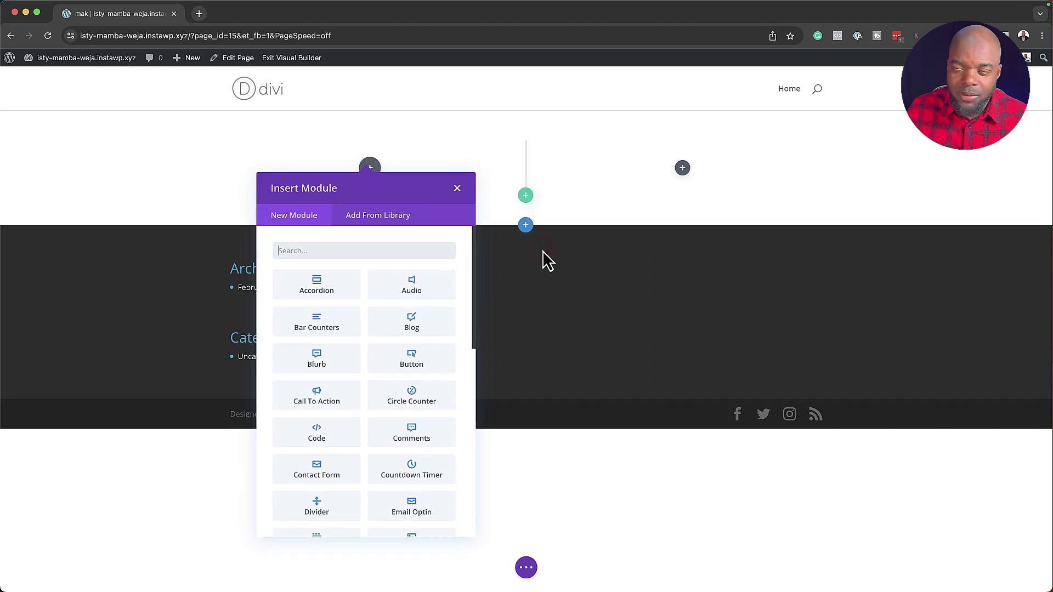
click(384, 250)
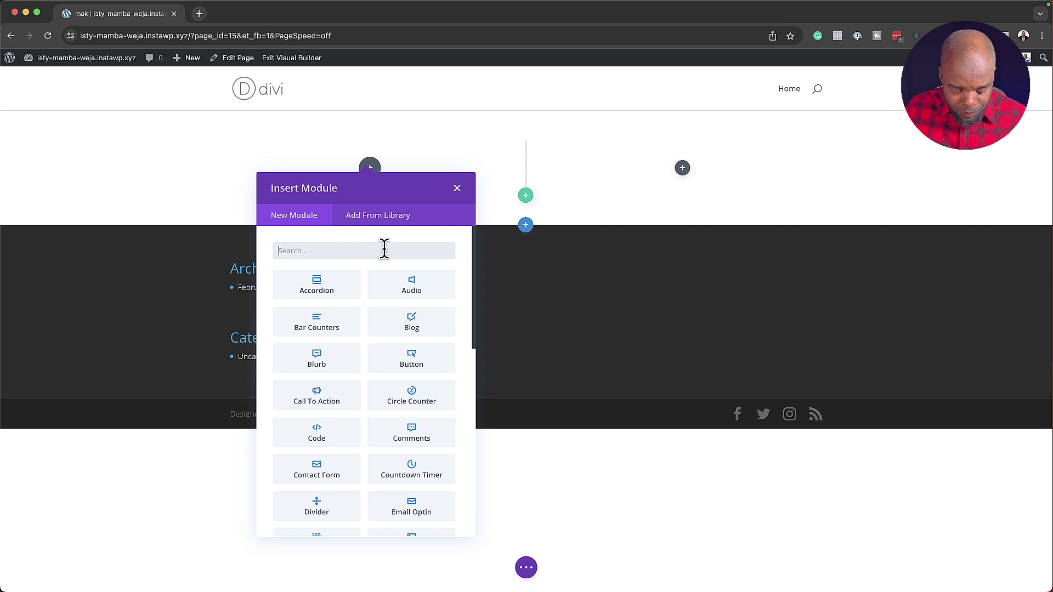
text(text)
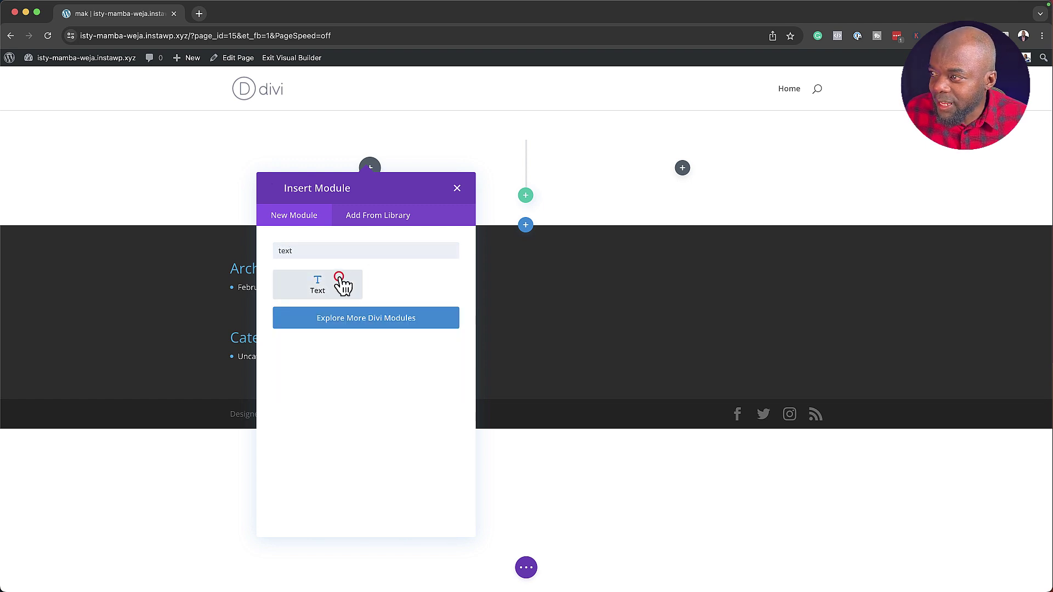
click(341, 282)
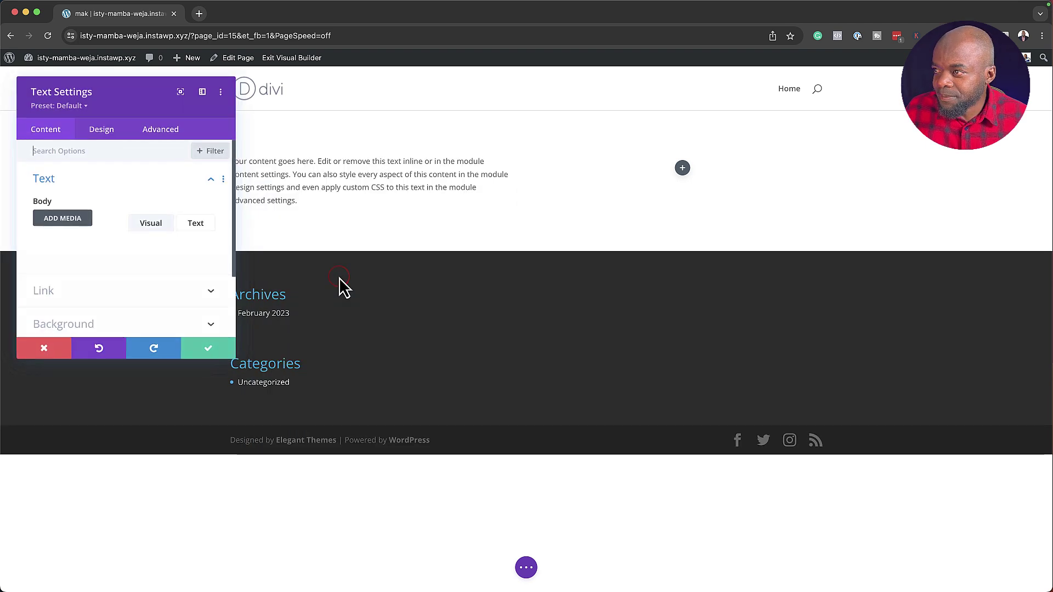
click(202, 92)
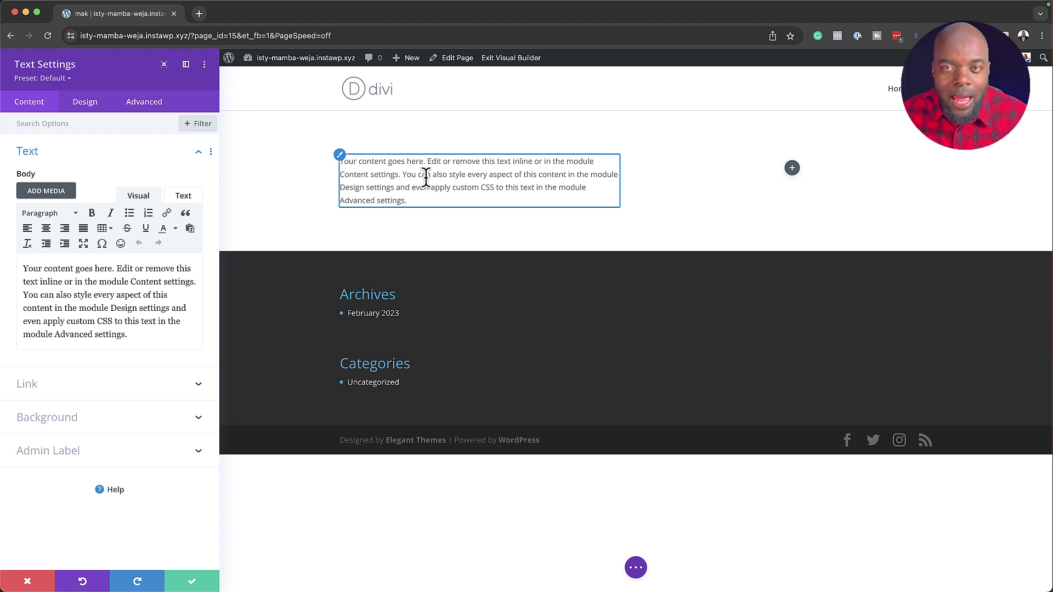
- Insert a default 'Click Here' Button module into the empty right column and save it
click(44, 583)
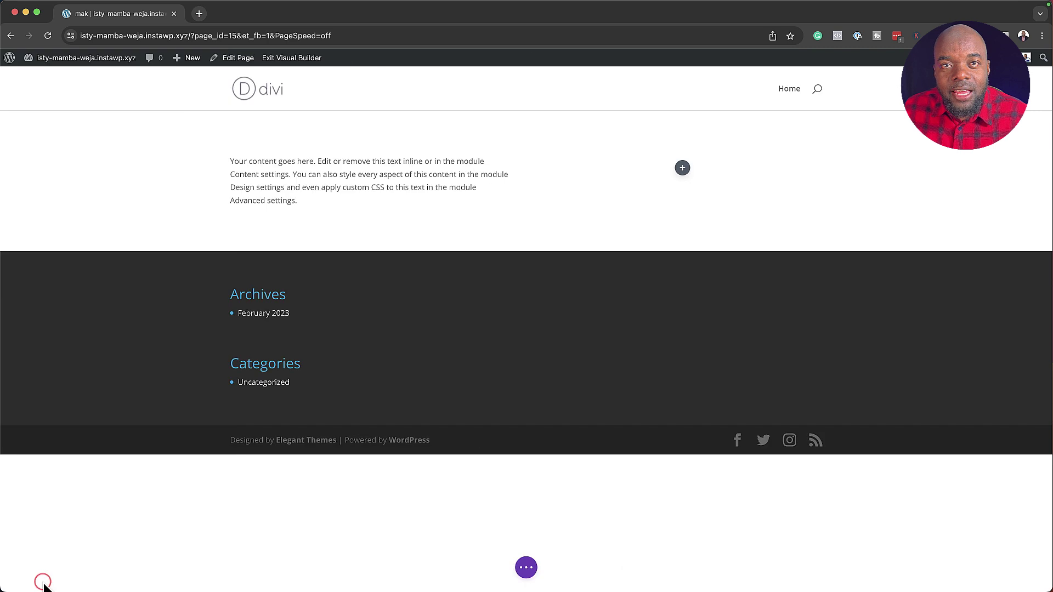
click(684, 169)
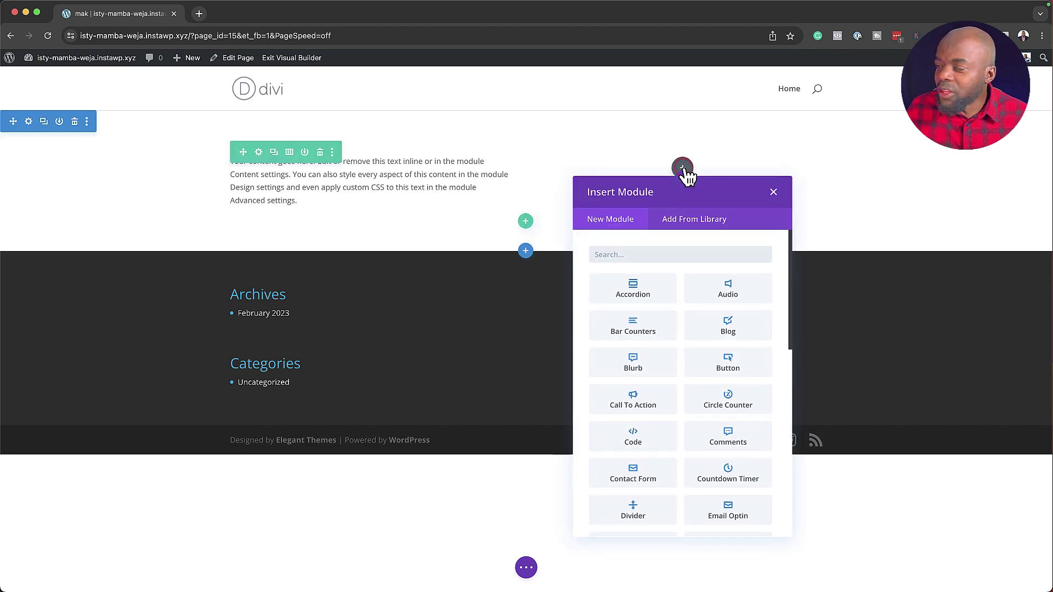
text(butt)
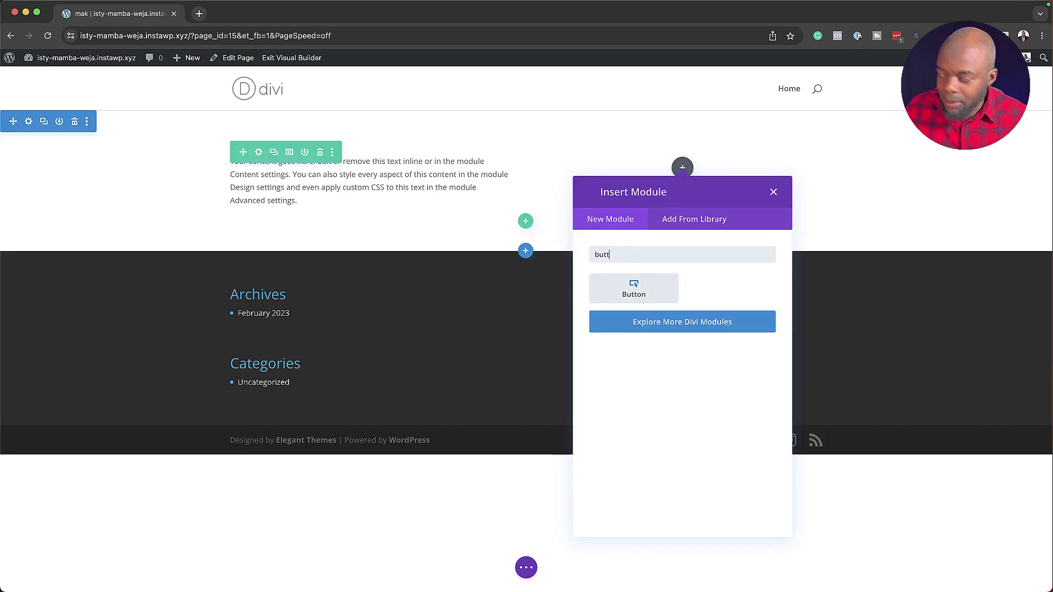
text(o)
click(635, 288)
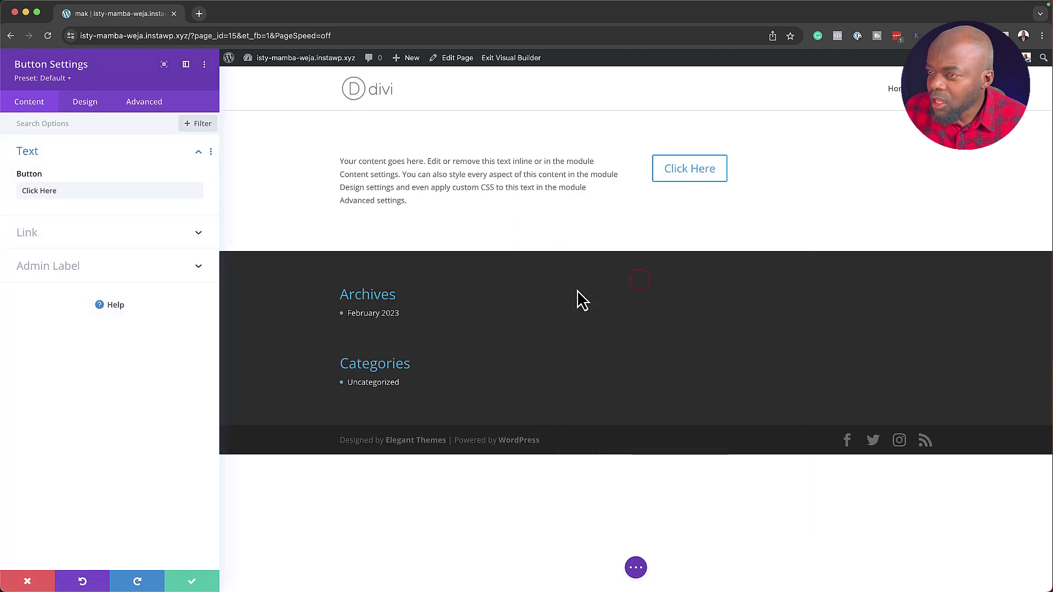
click(185, 581)
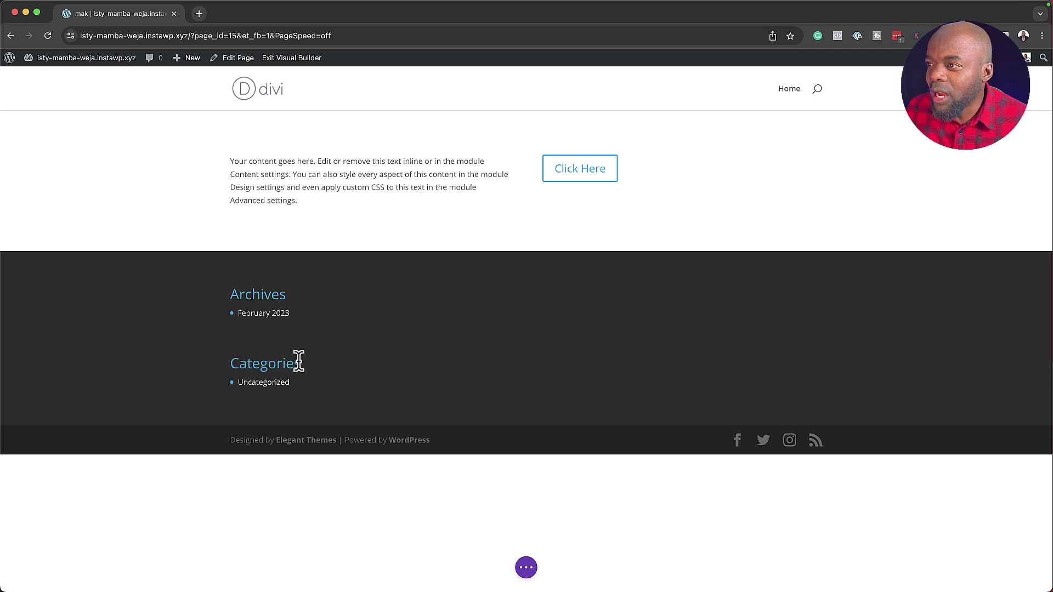
- Style the paragraph's Design > Text settings: Poppins font, 1.2em size, 1.8em line height
mouse_move(338, 182)
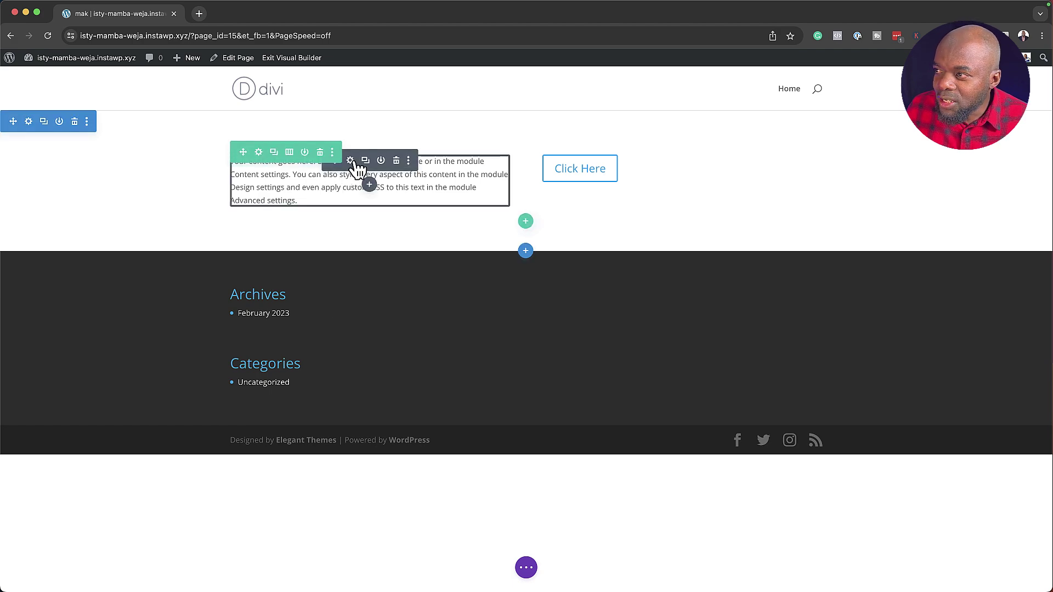
click(352, 162)
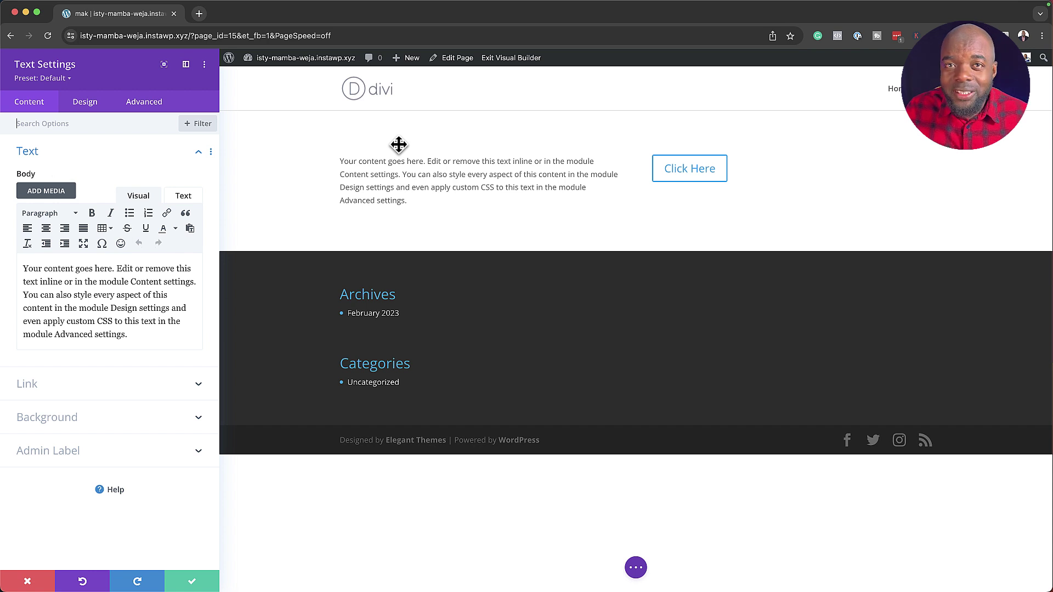
click(84, 102)
click(74, 157)
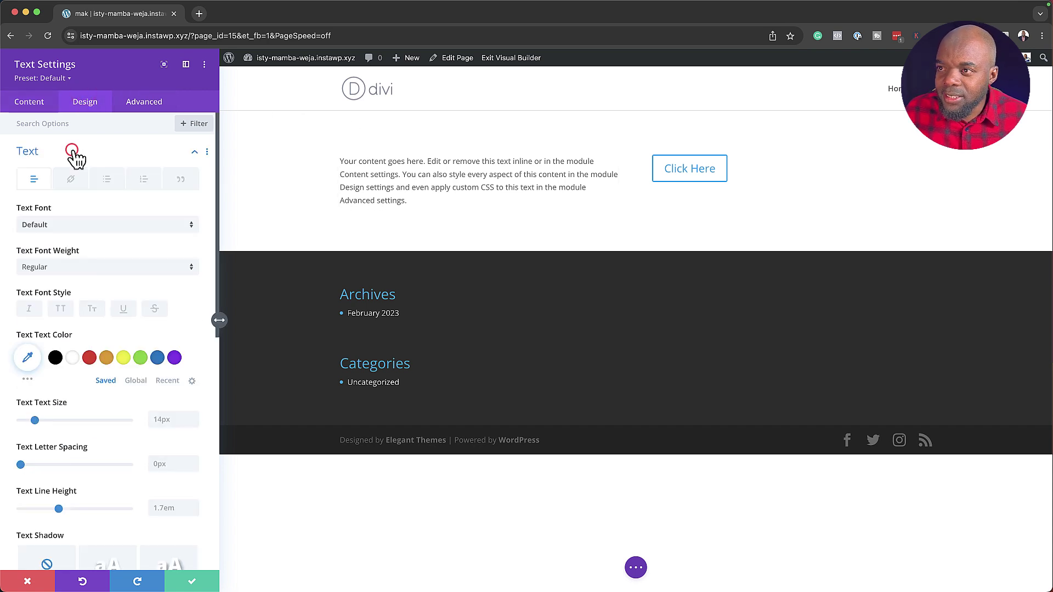
click(57, 223)
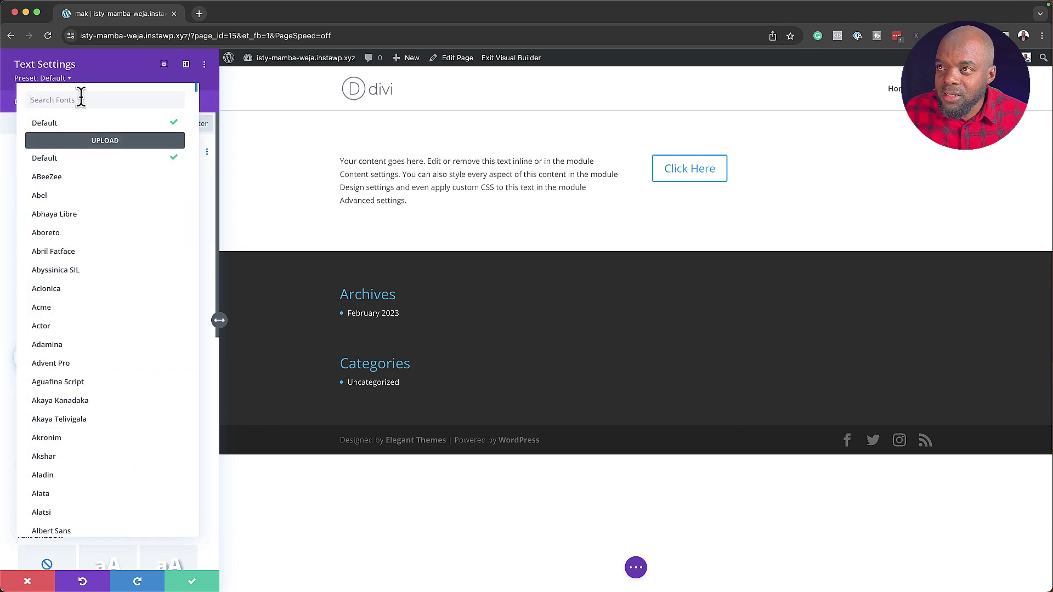
text(popp)
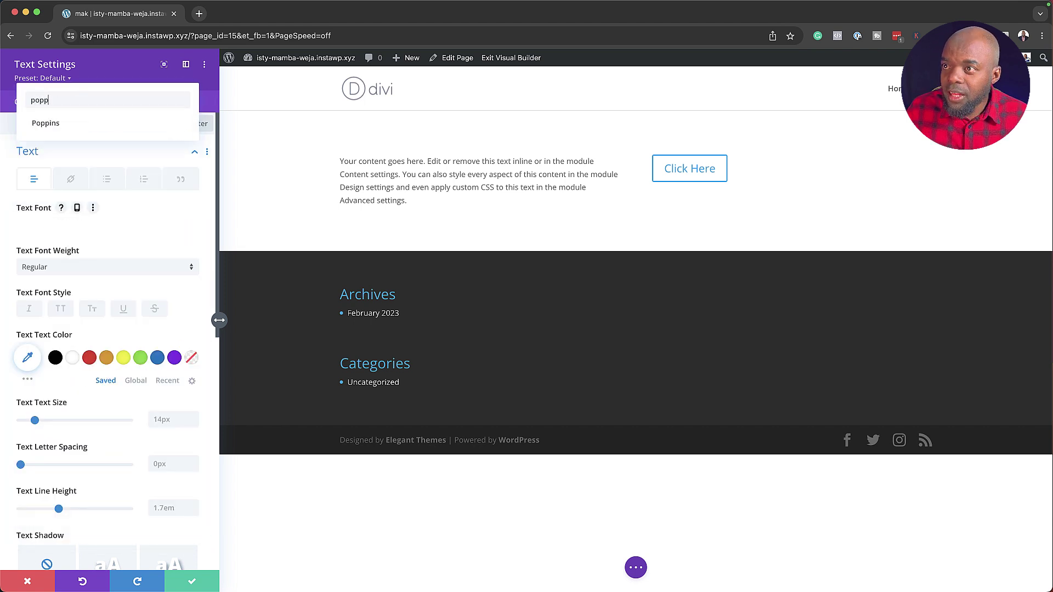
click(59, 123)
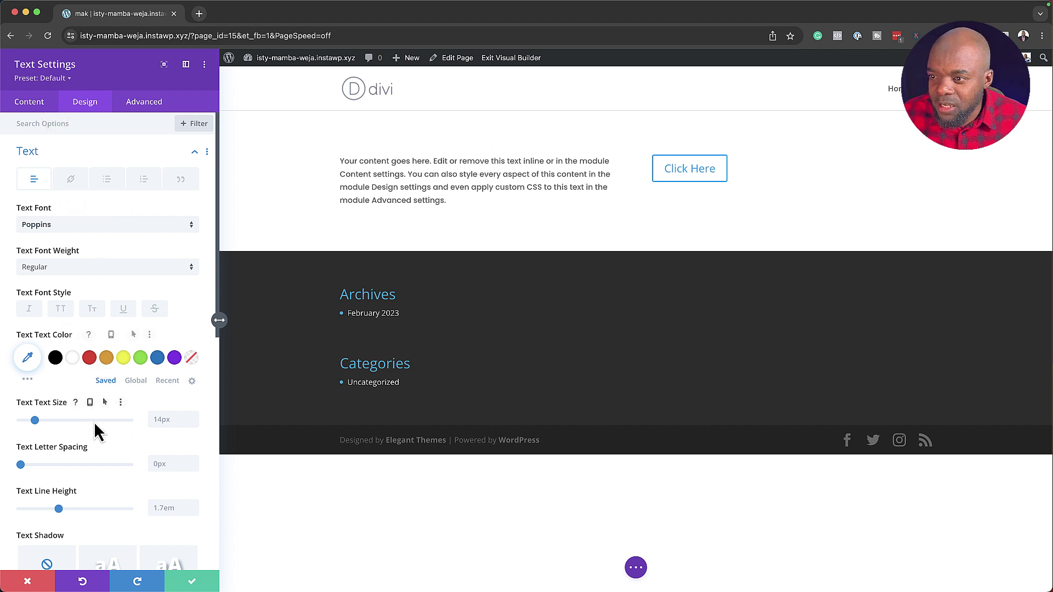
click(170, 419)
text(1.2em)
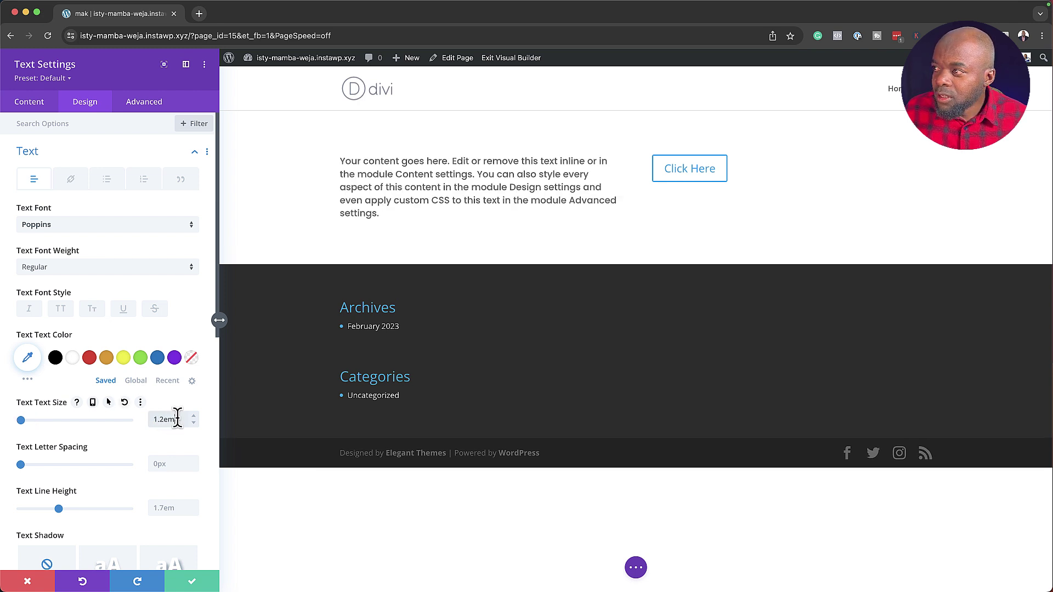
click(195, 504)
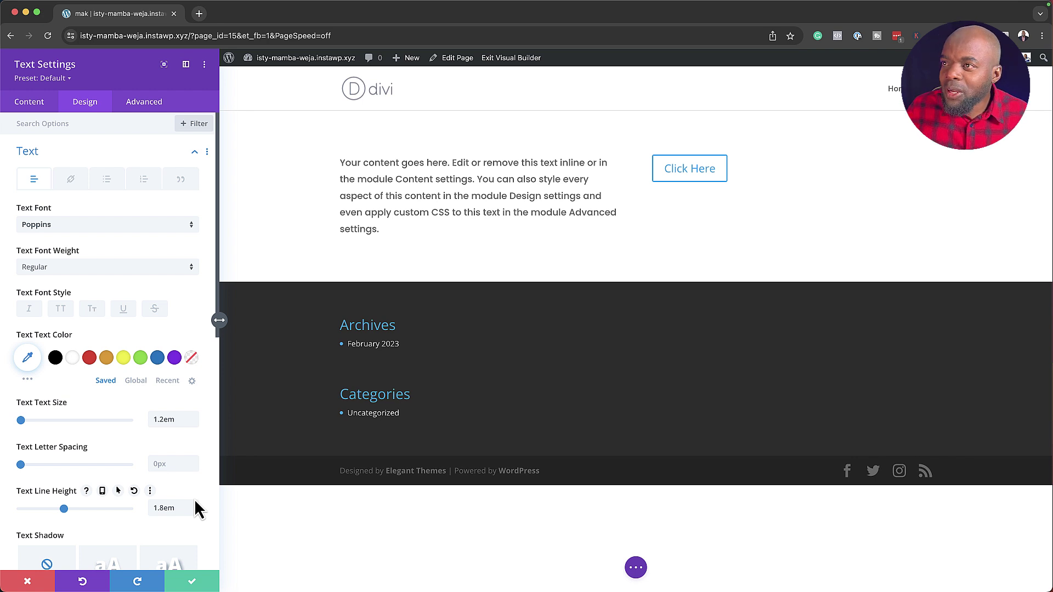
- Apply the paragraph's Poppins 1.2em/1.8em styles to the active Text preset, confirming the site-wide change
right_click(110, 82)
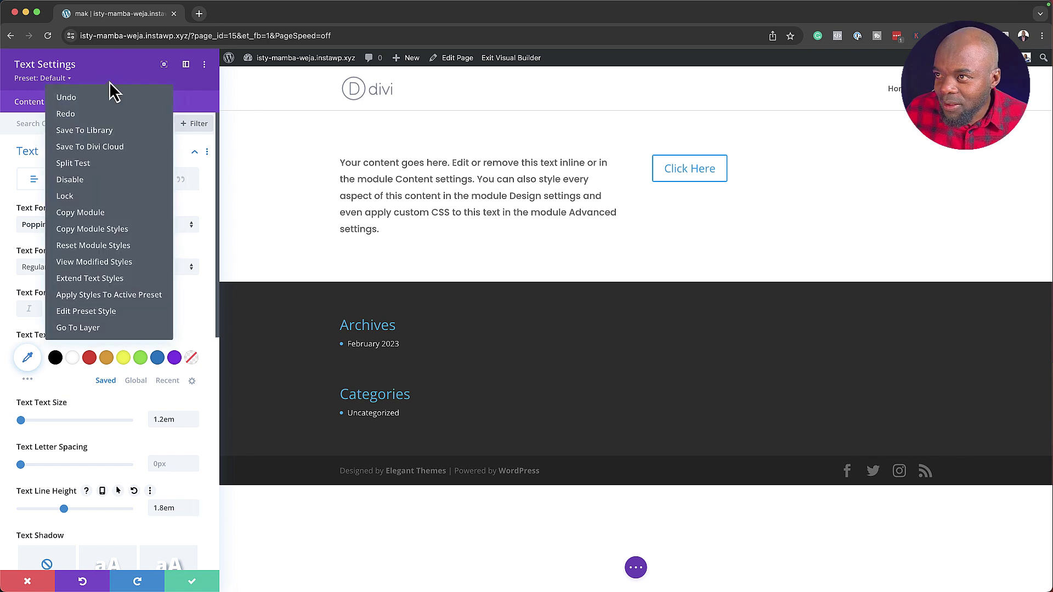
click(132, 296)
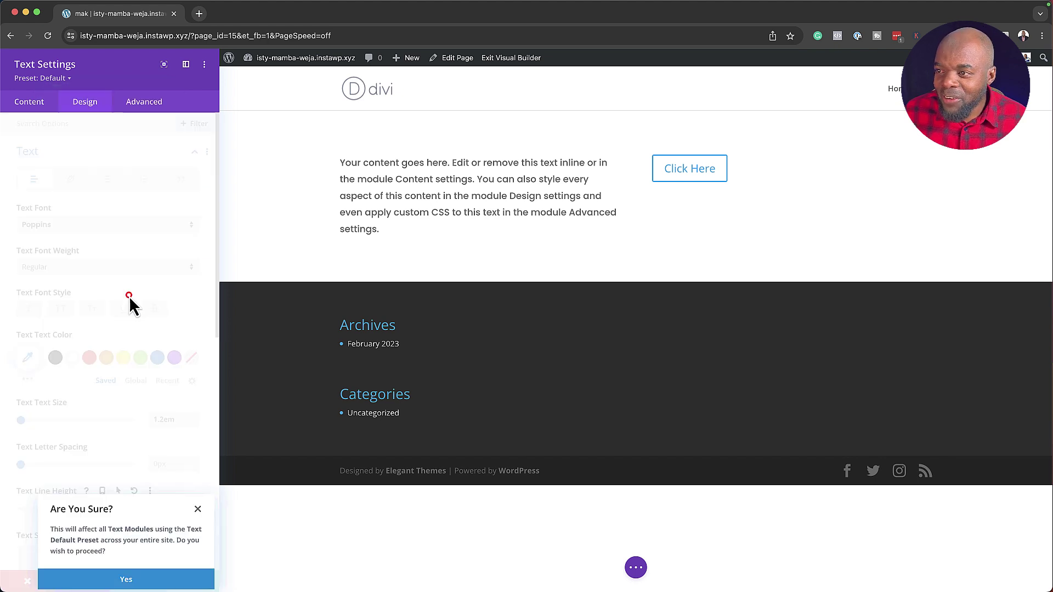
click(132, 582)
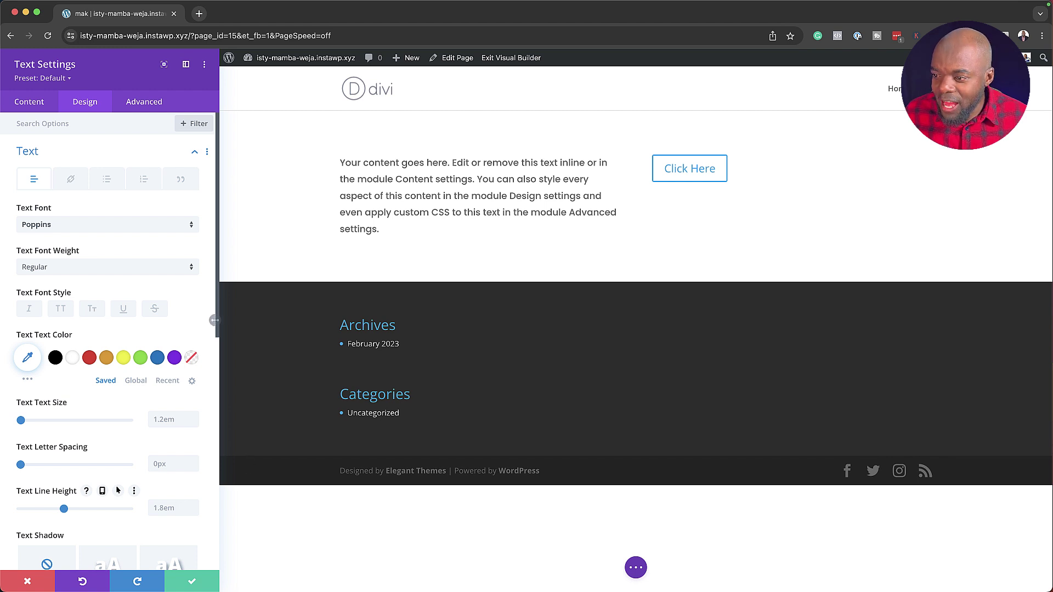
- Delete the styled Text module and insert a fresh Text module in the left column
click(197, 583)
mouse_move(374, 159)
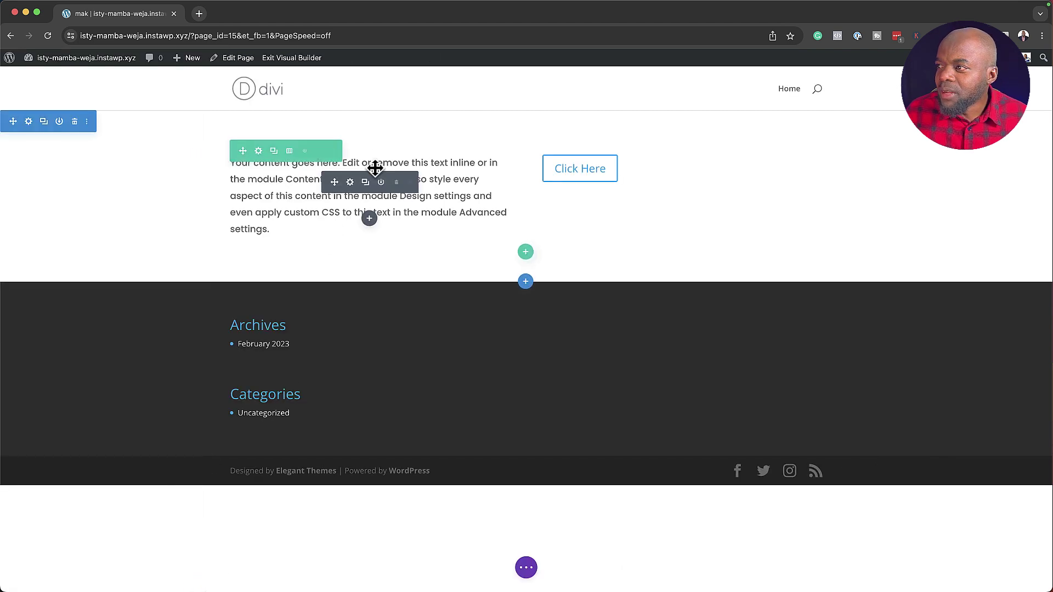
click(397, 182)
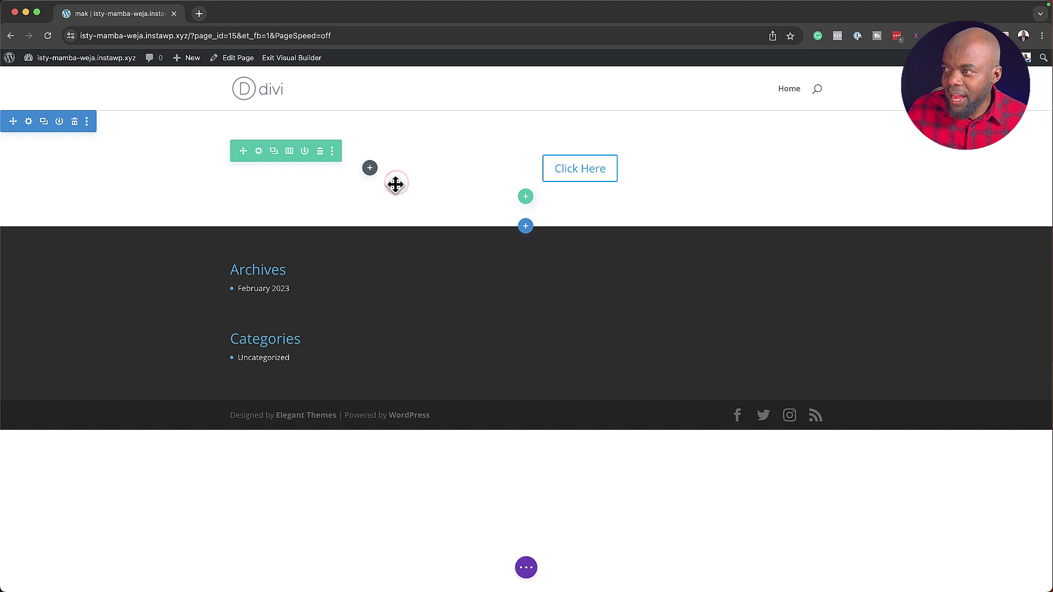
click(369, 166)
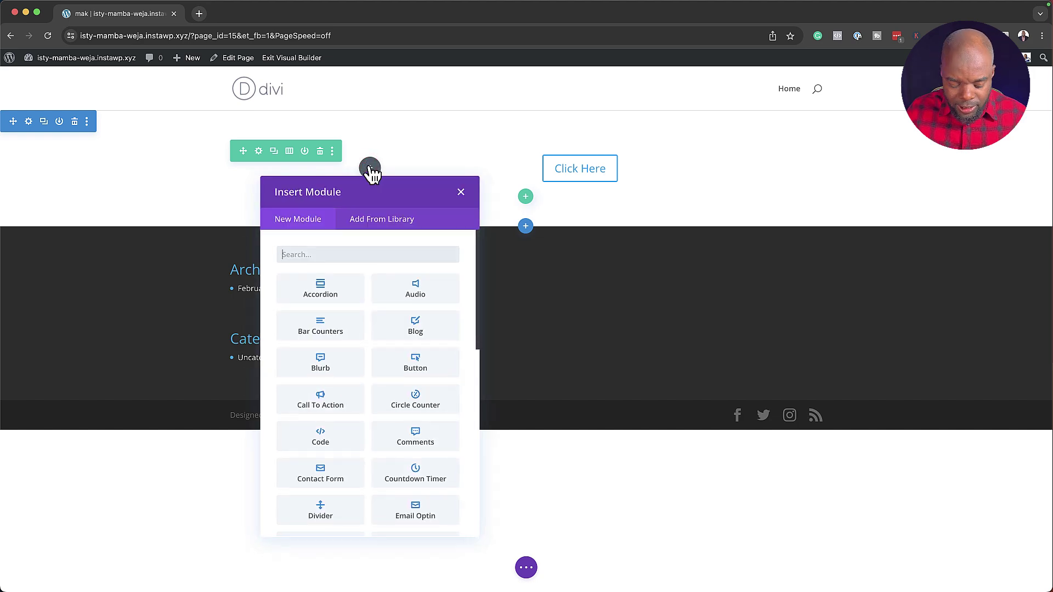
text(text)
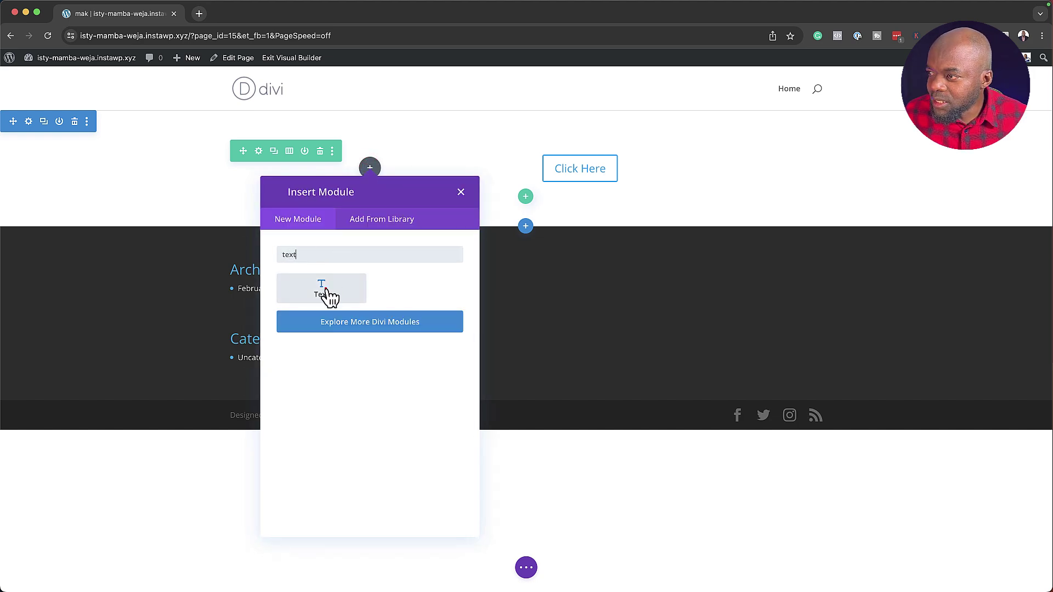
click(323, 291)
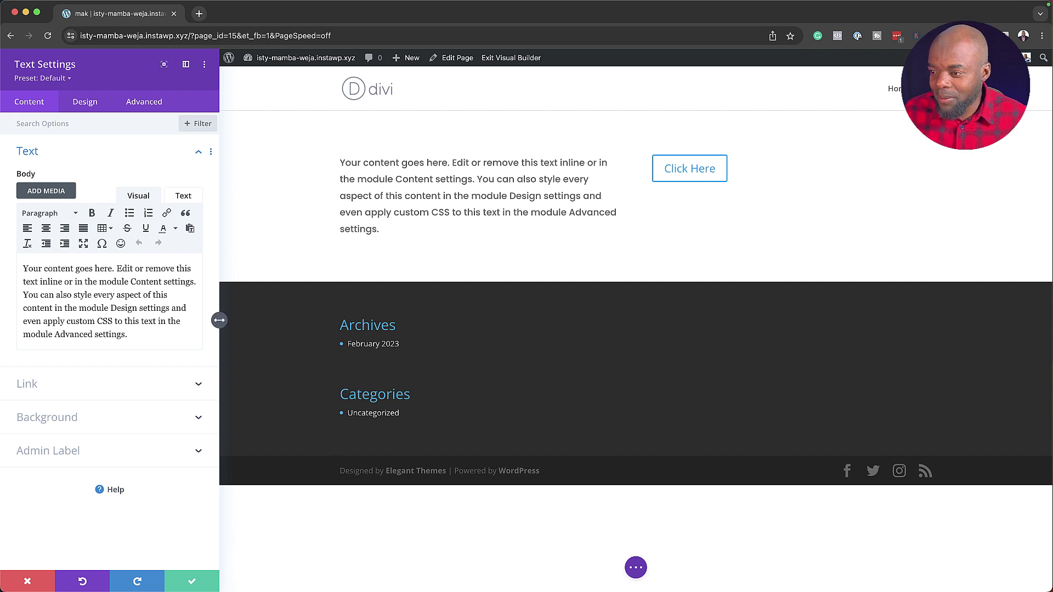
- Enable custom button styles with 1.2em white text on a blue background
click(195, 579)
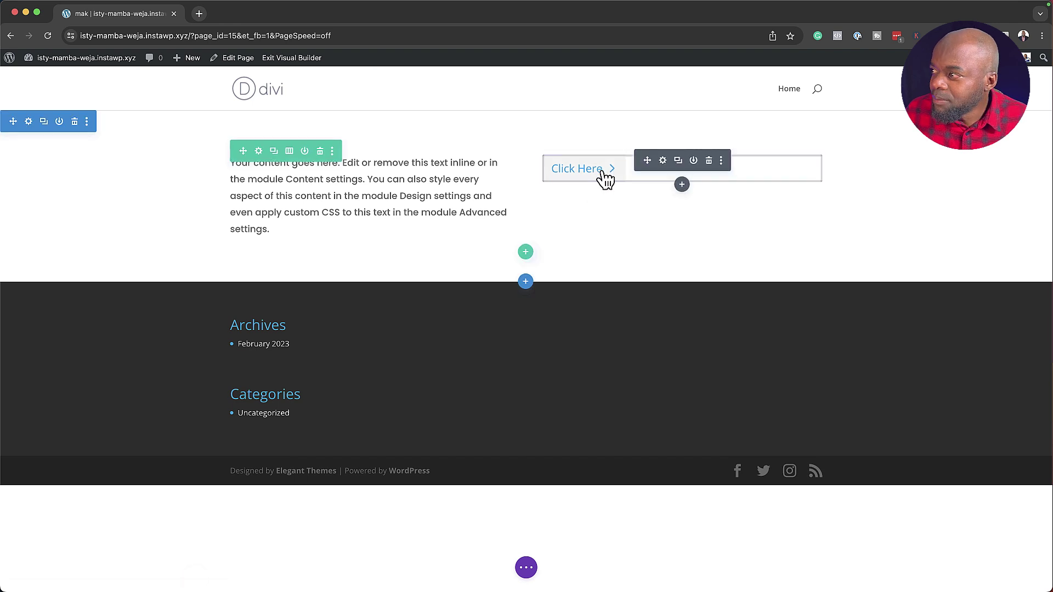
click(664, 160)
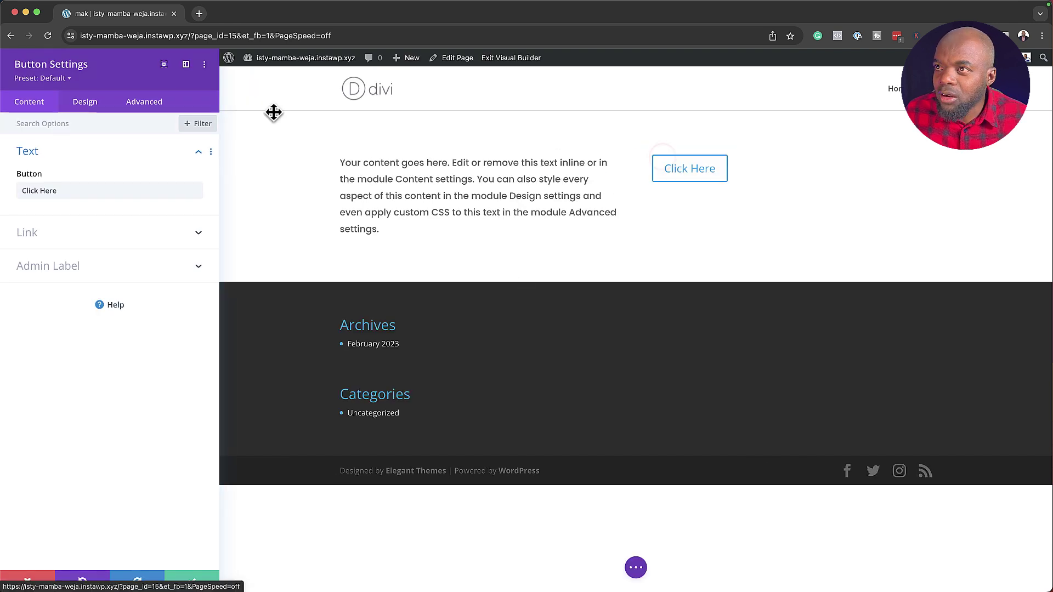
click(102, 100)
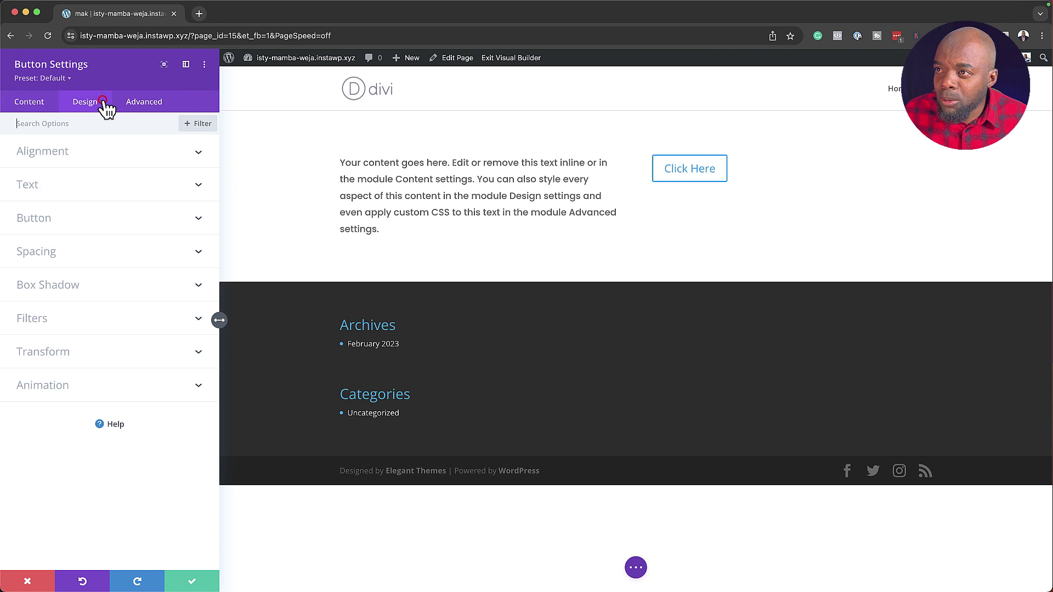
click(78, 222)
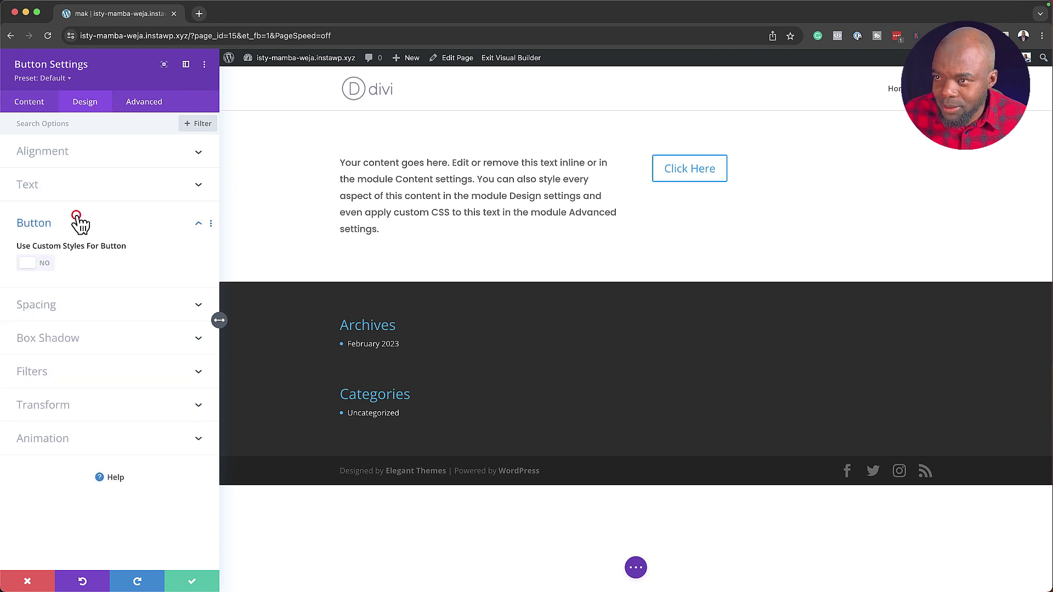
click(52, 267)
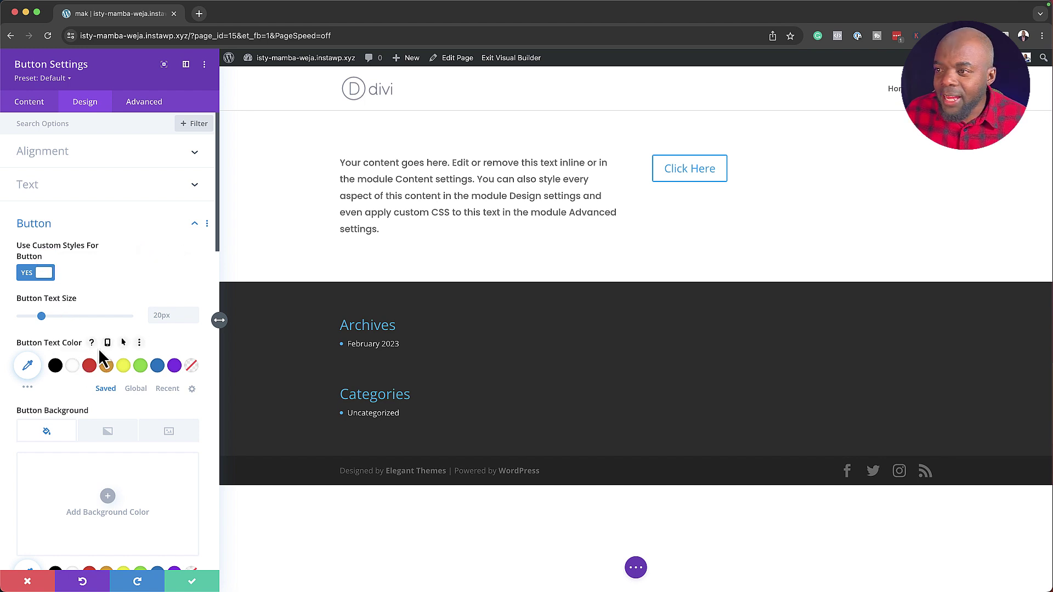
click(159, 313)
text(1em)
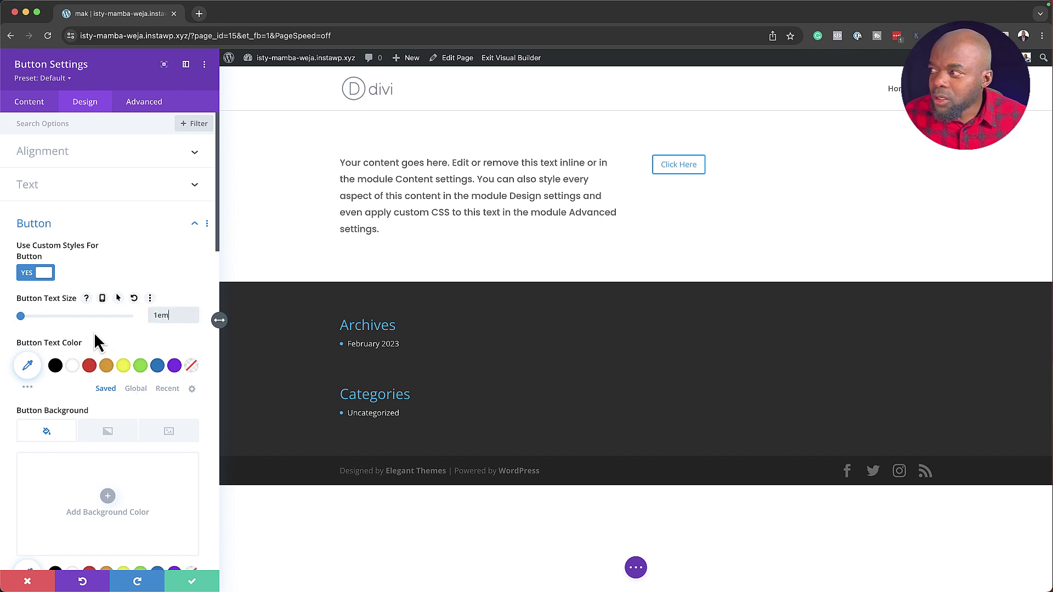
scroll(94, 332, down, 1)
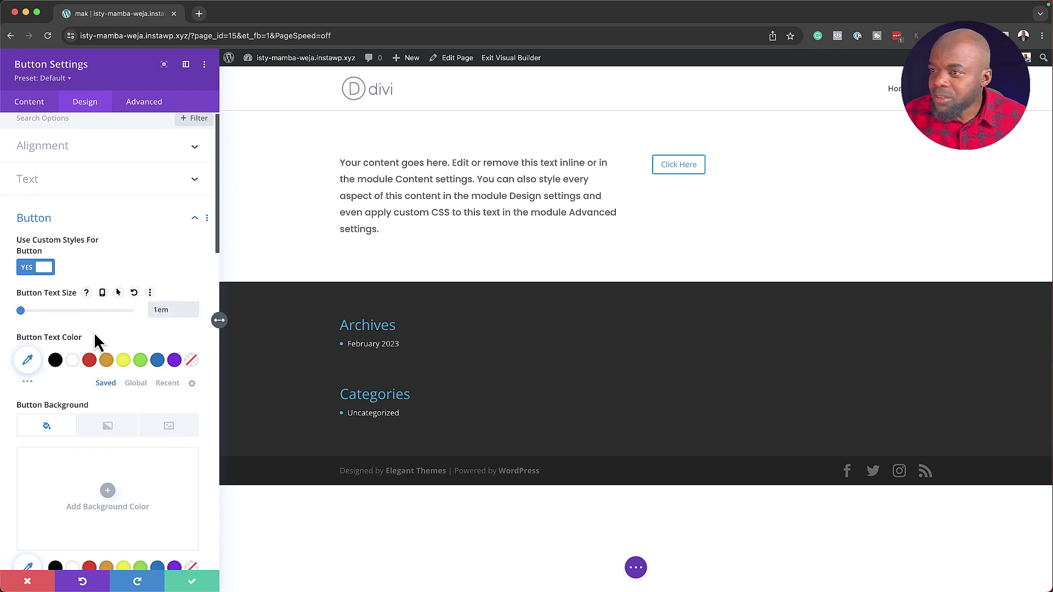
click(158, 305)
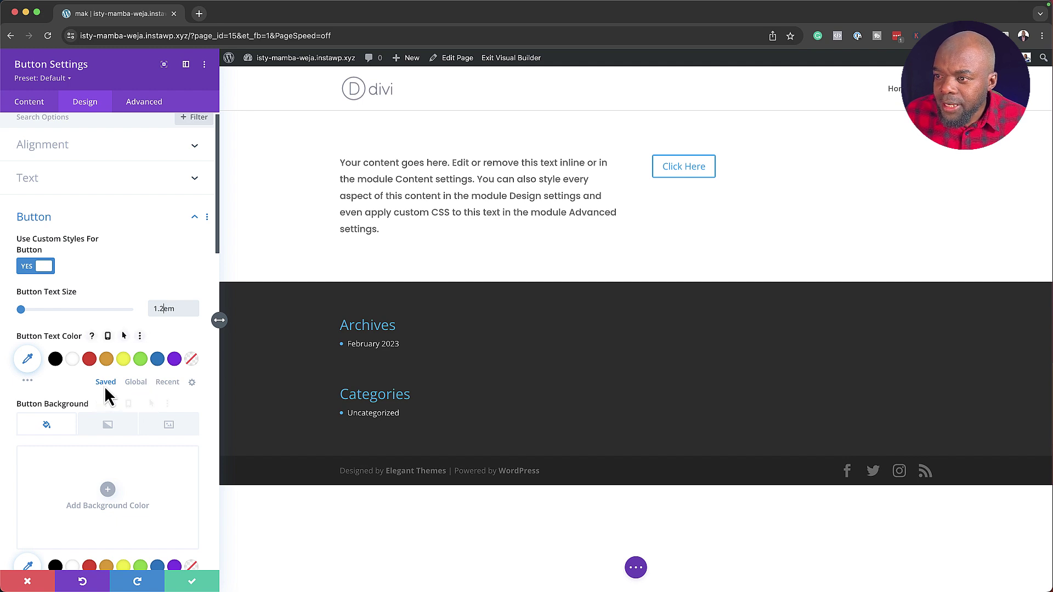
click(75, 360)
scroll(83, 418, down, 2)
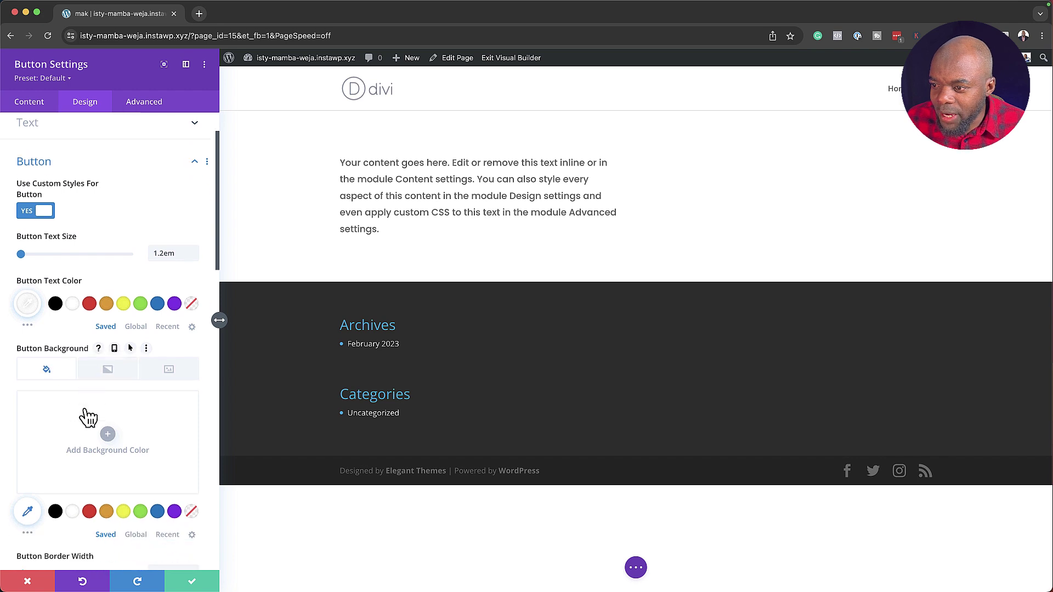
scroll(88, 418, down, 1)
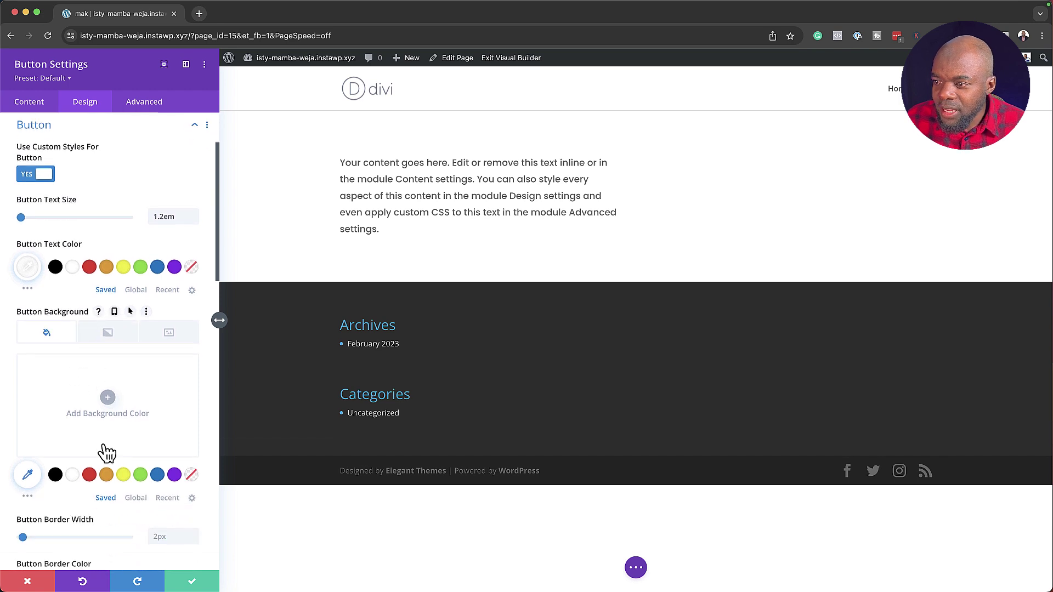
click(157, 474)
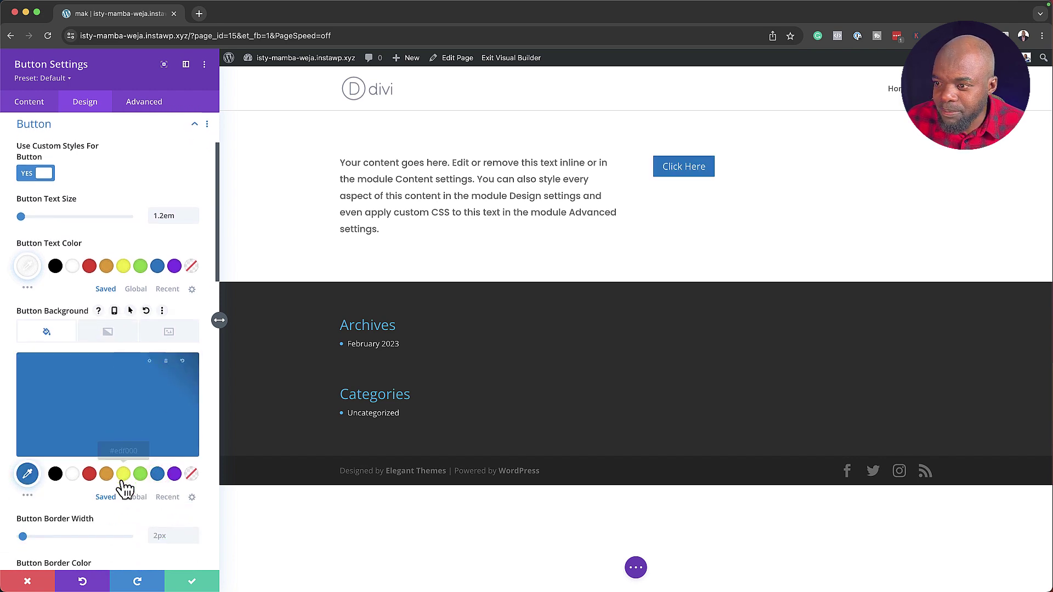
- Remove the button border and set 1px letter spacing, uppercase Poppins text, and an always-visible arrow
scroll(124, 481, down, 3)
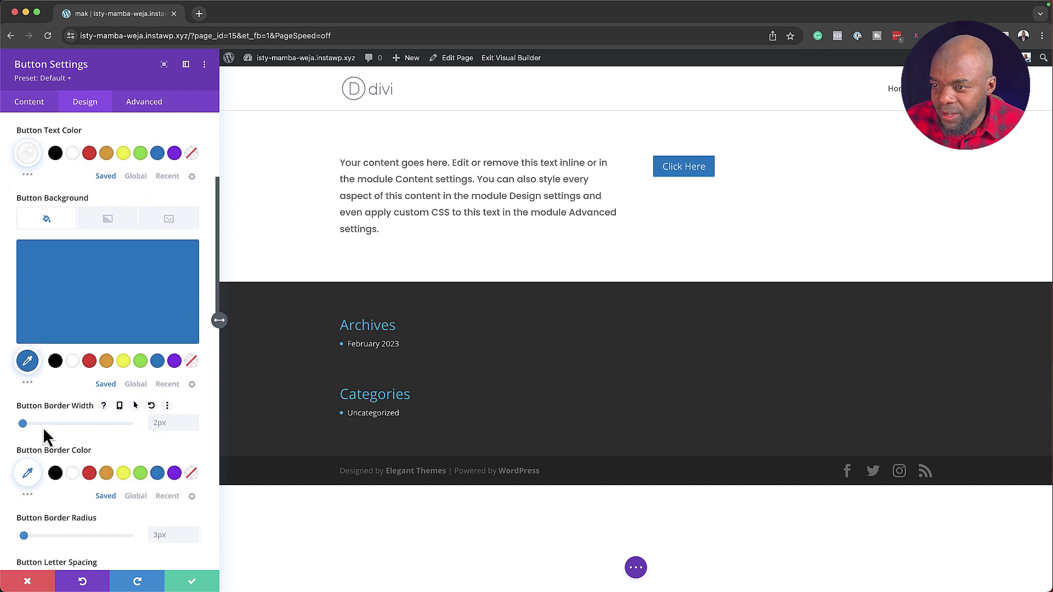
drag(23, 426, 8, 431)
scroll(132, 519, down, 1)
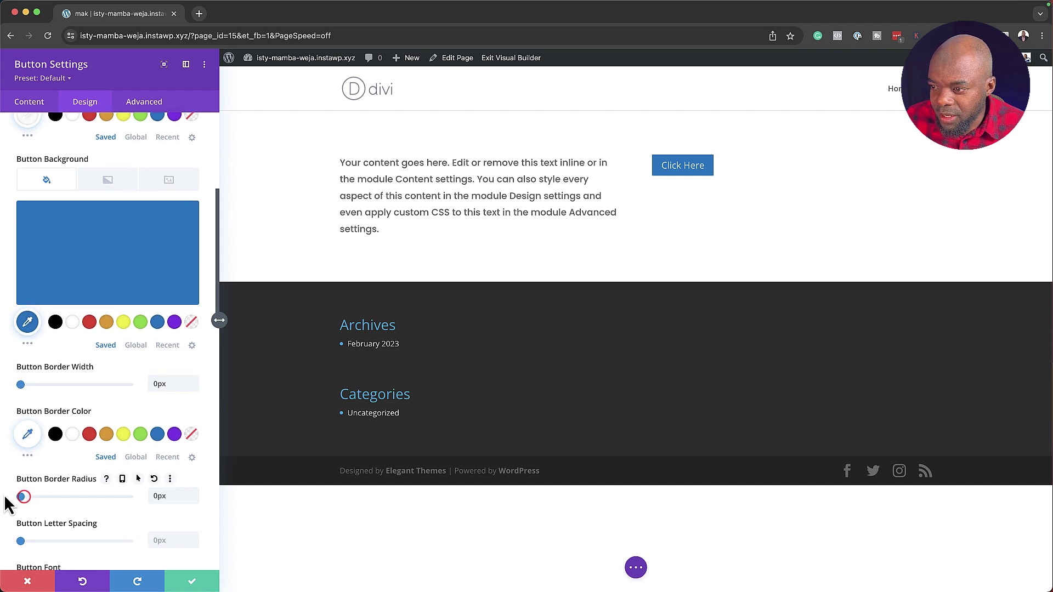
click(197, 537)
scroll(129, 423, down, 5)
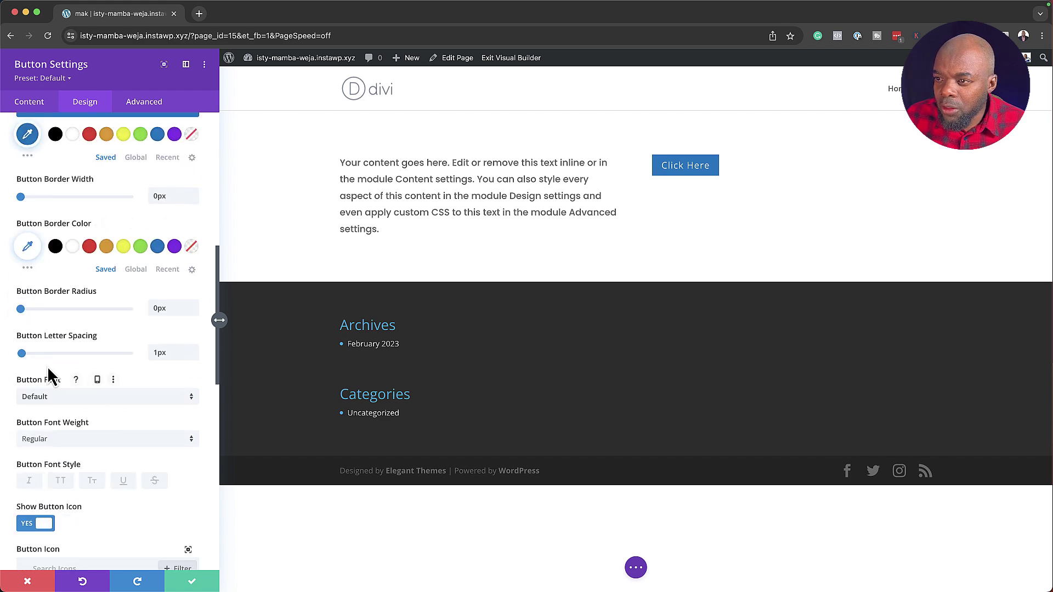
click(50, 397)
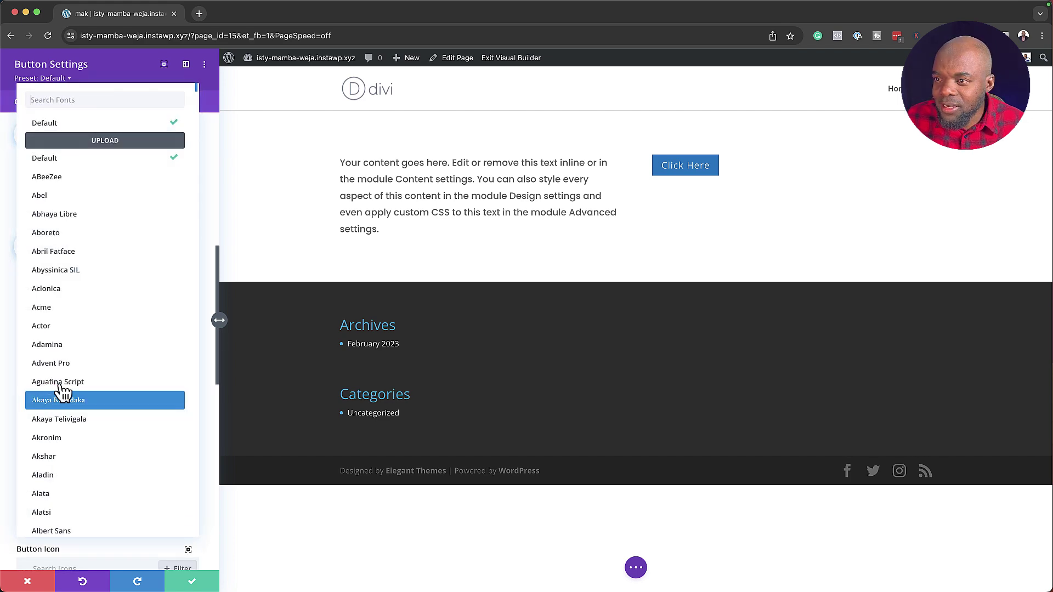
text(popp)
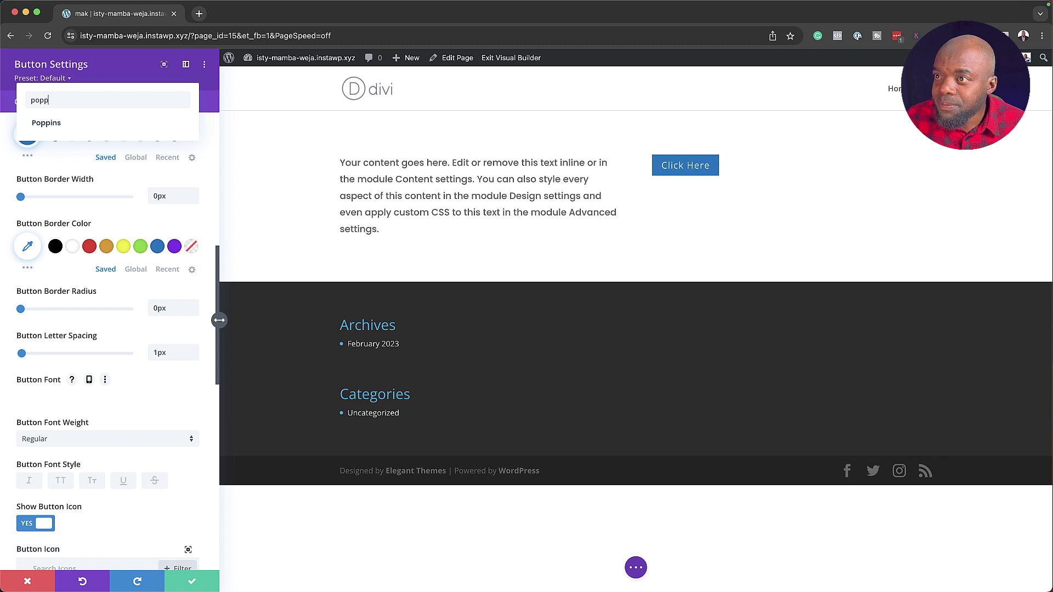
click(97, 123)
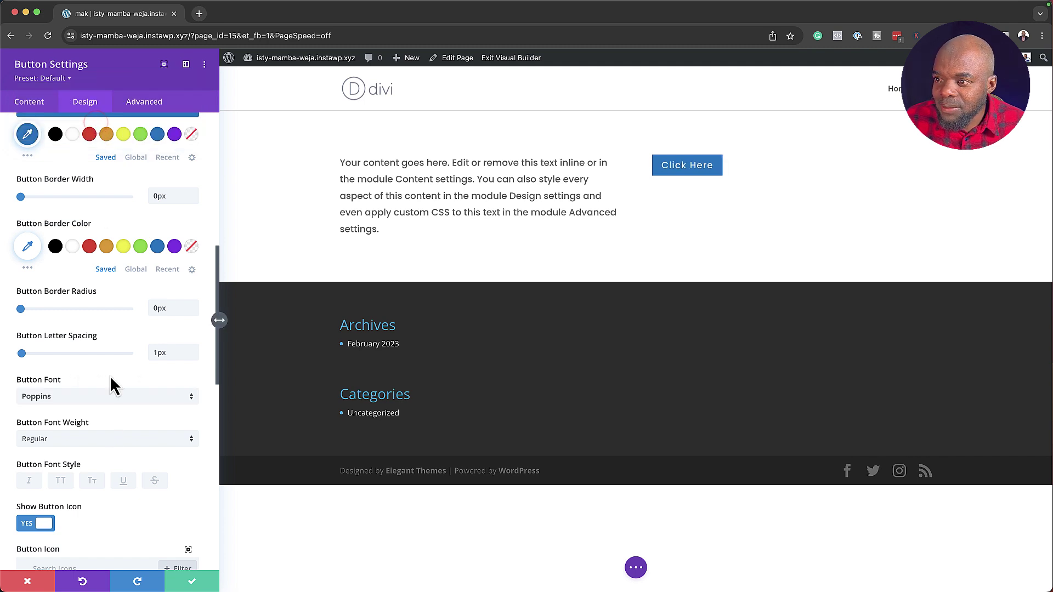
click(62, 481)
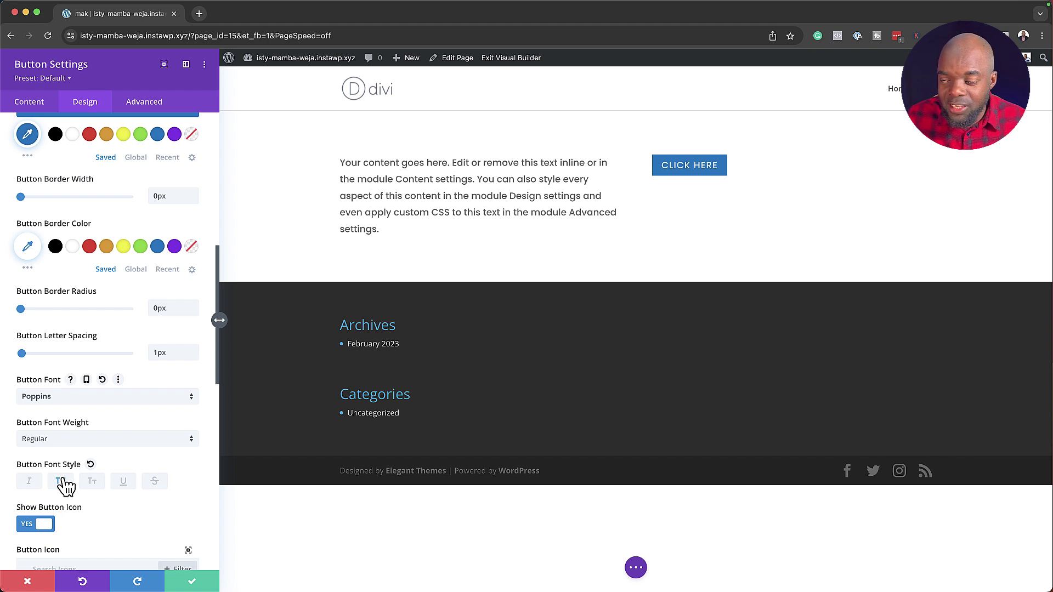
scroll(134, 498, down, 6)
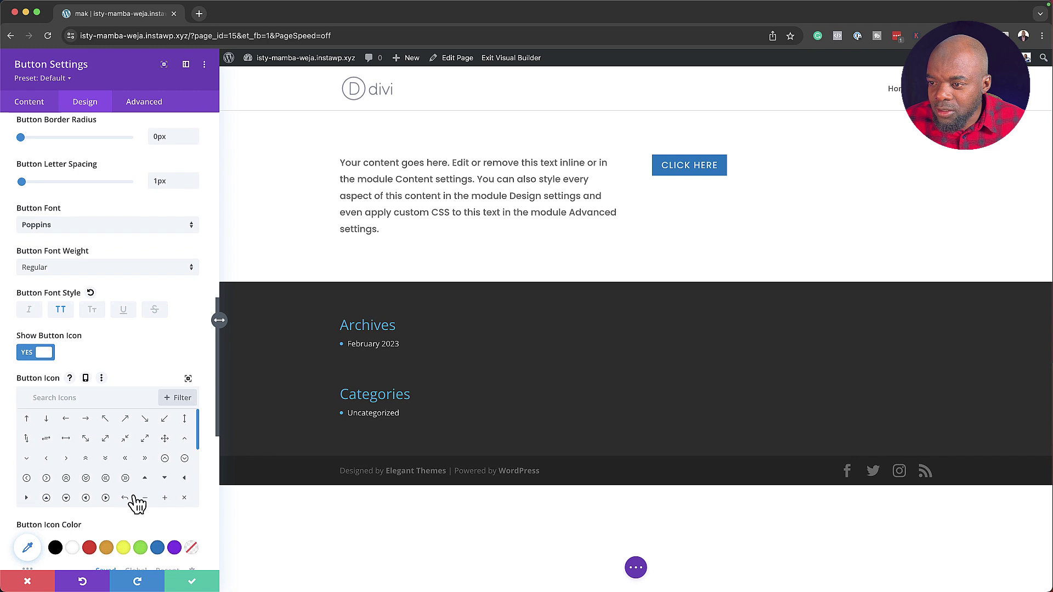
scroll(133, 496, down, 3)
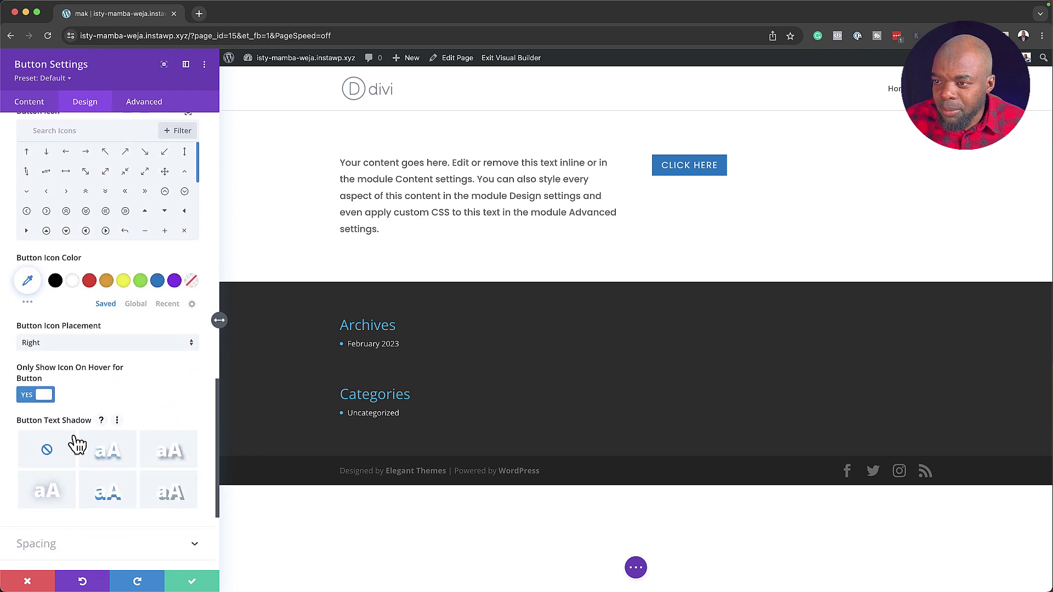
click(29, 396)
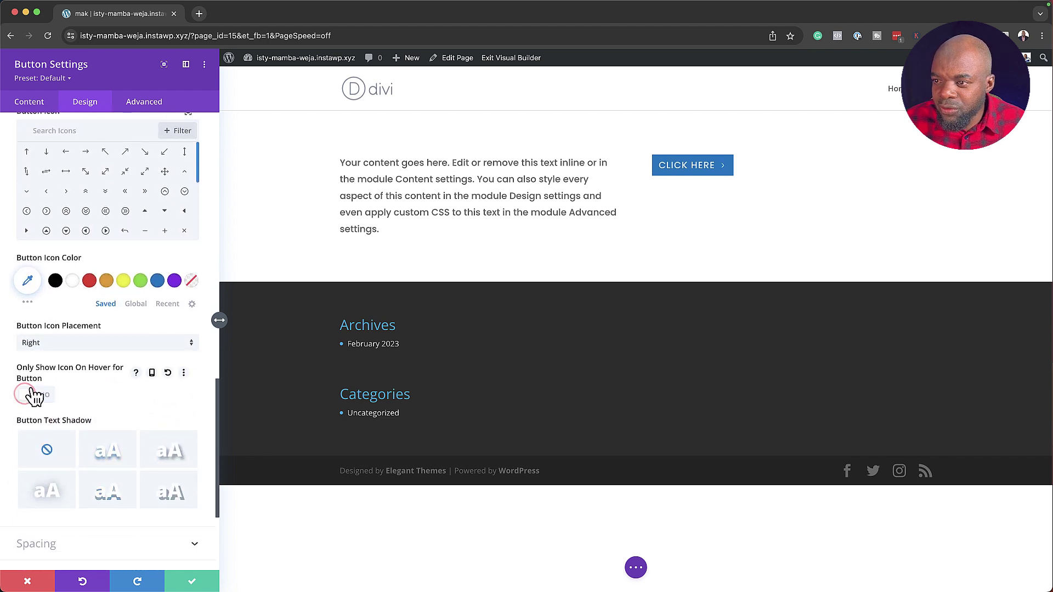
scroll(129, 441, down, 4)
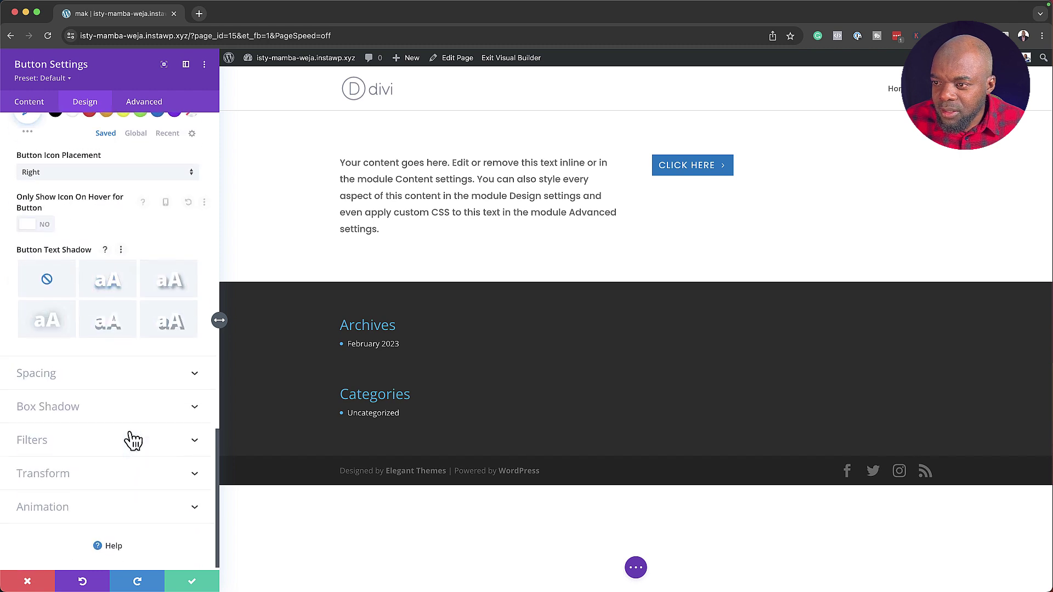
- Set linked button padding: 2% top and bottom, 6% left and right
click(80, 375)
click(33, 350)
text(2%)
click(59, 350)
click(123, 349)
text(4)
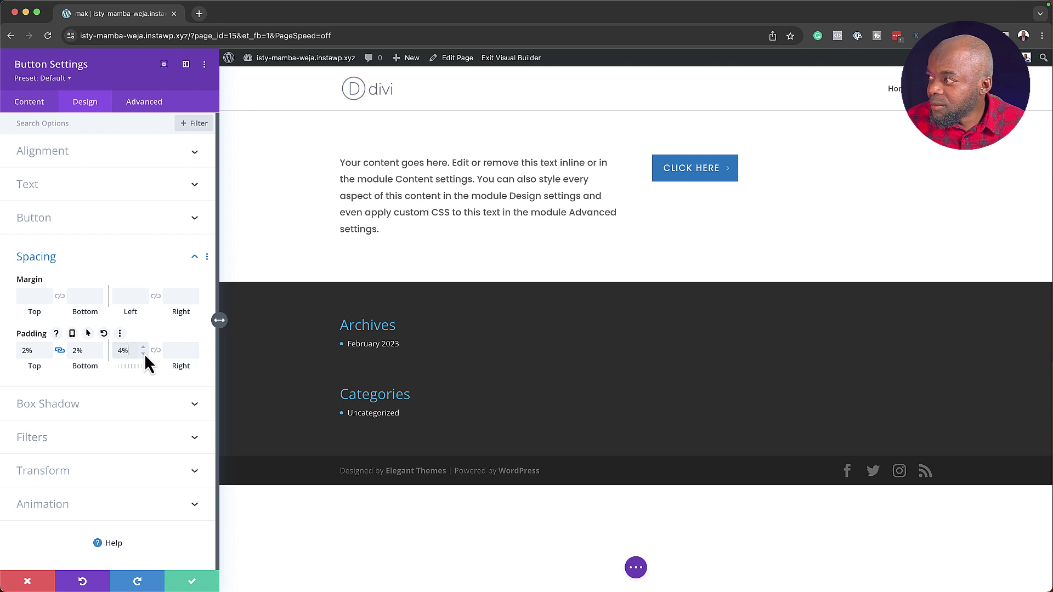
click(156, 351)
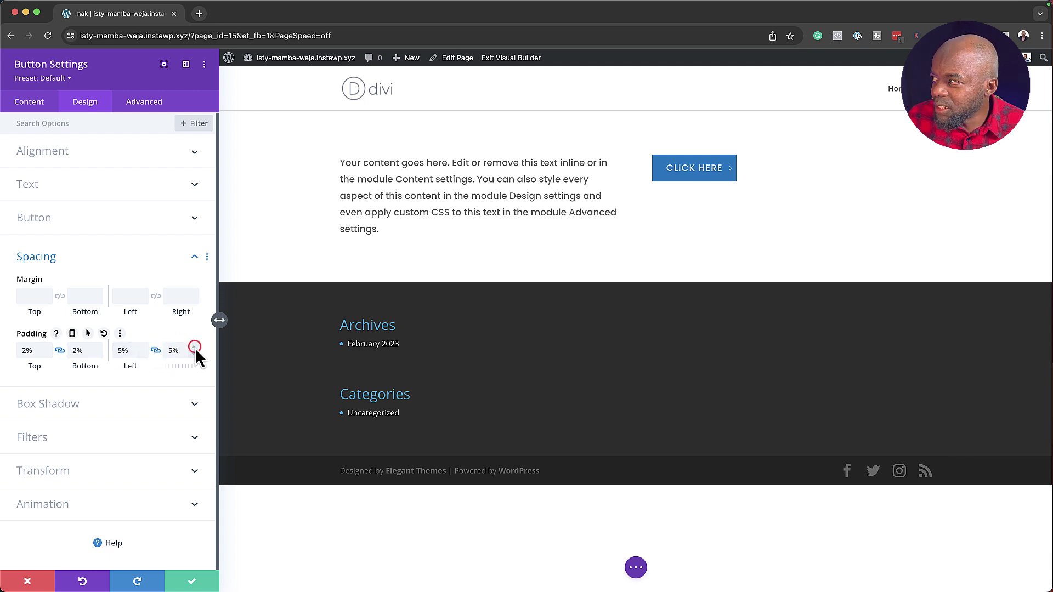
click(196, 348)
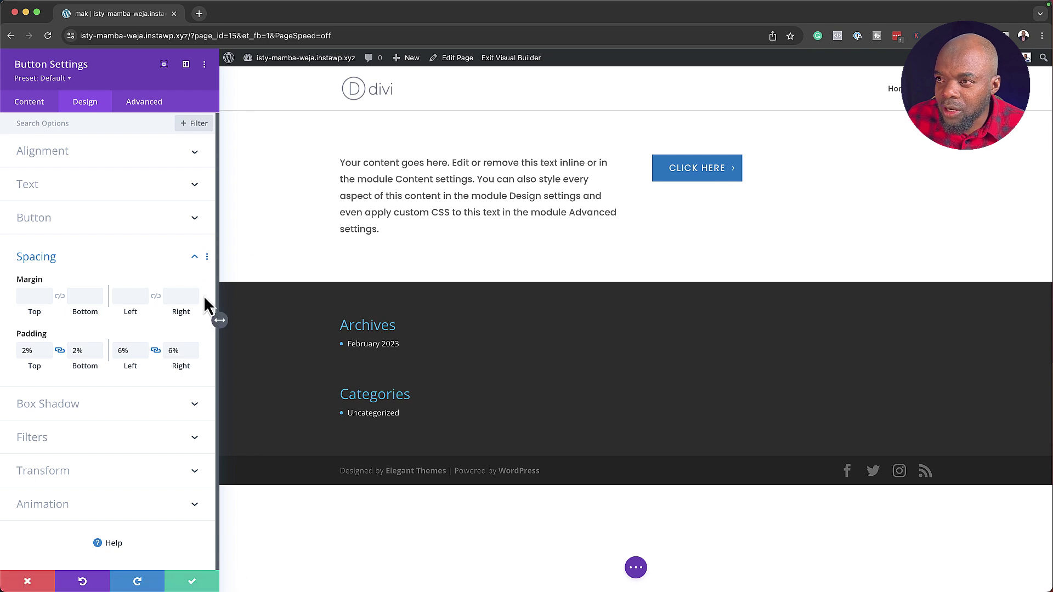
- Turn off Show Button Icon so the arrow is hidden
click(71, 223)
scroll(103, 467, down, 5)
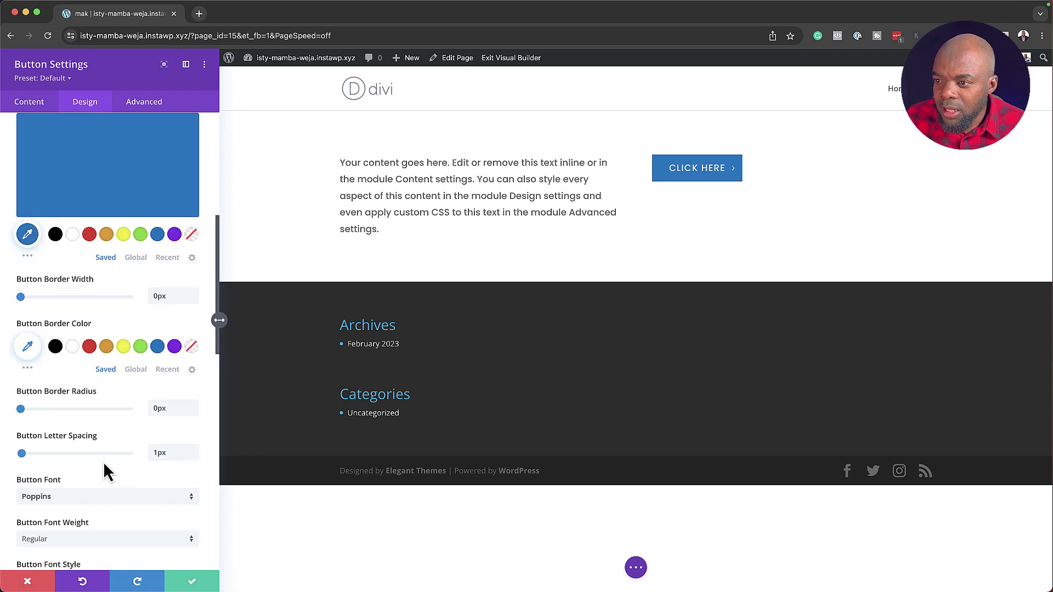
scroll(103, 461, down, 5)
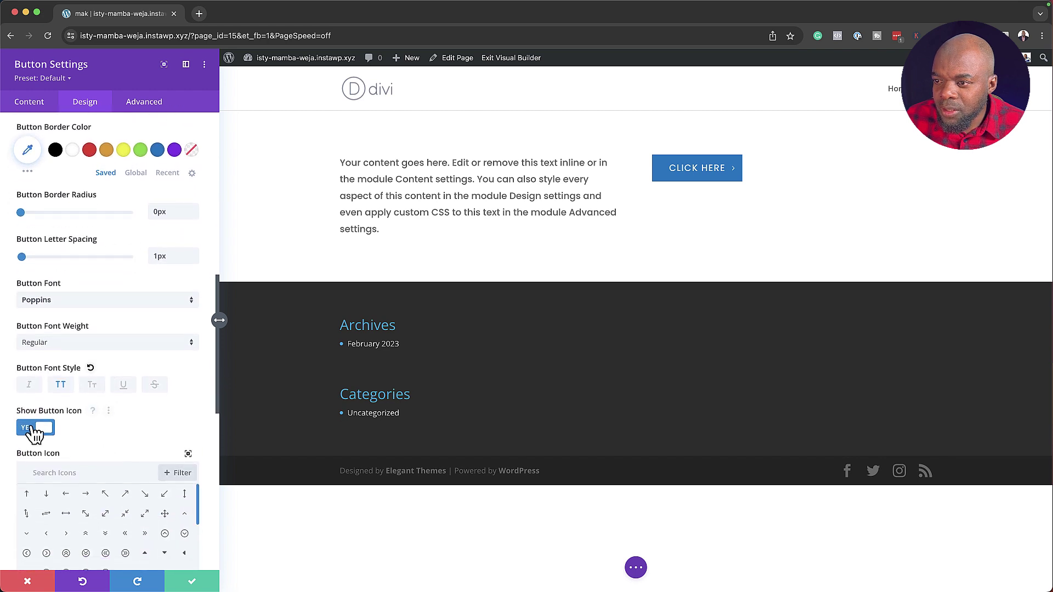
click(30, 429)
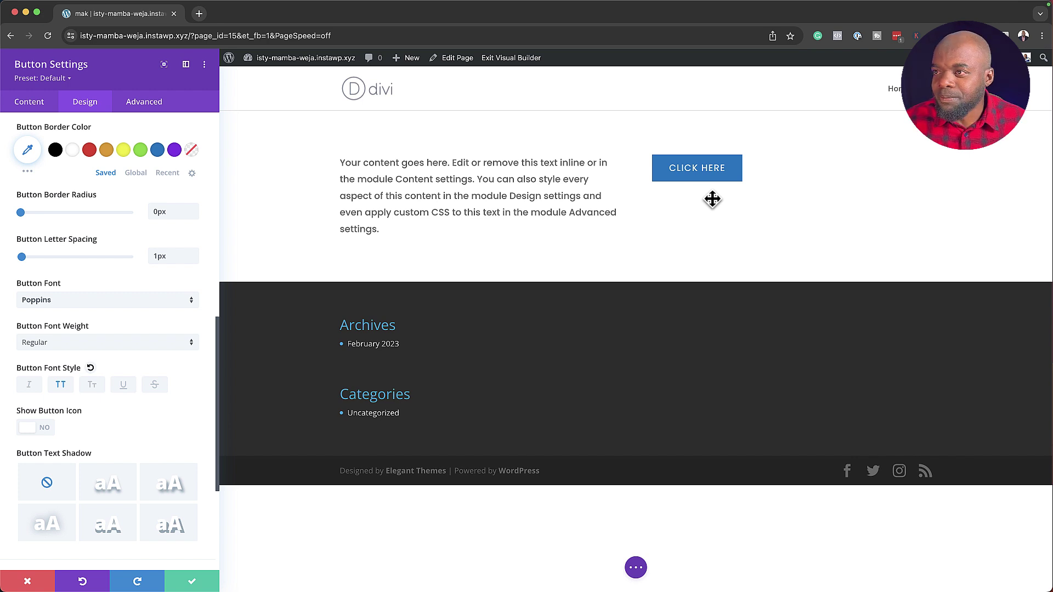
- Give the button background a lighter blue hover colour, #0d9fe2
scroll(190, 214, up, 5)
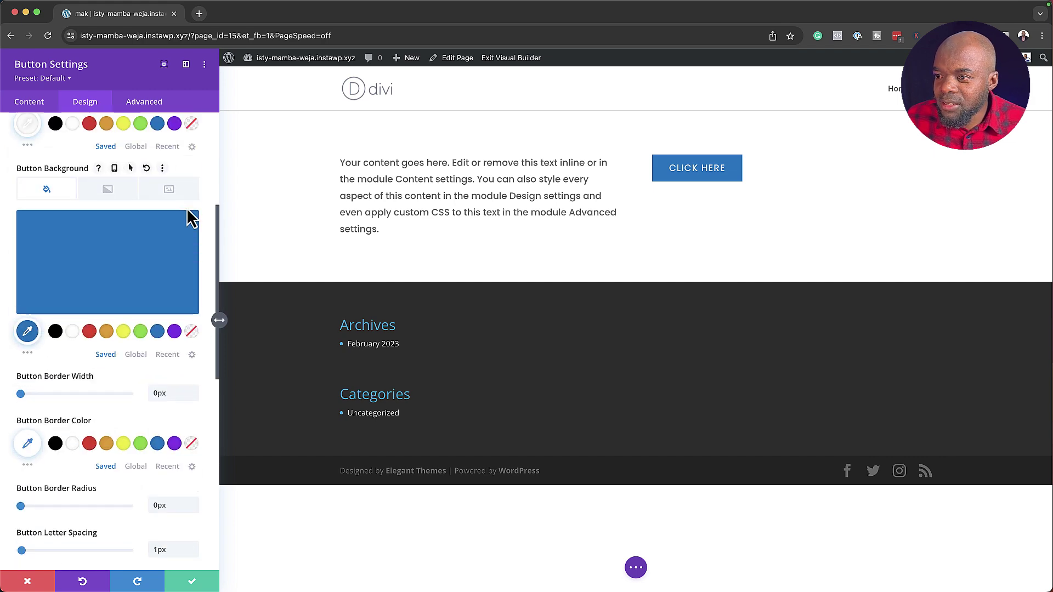
click(131, 169)
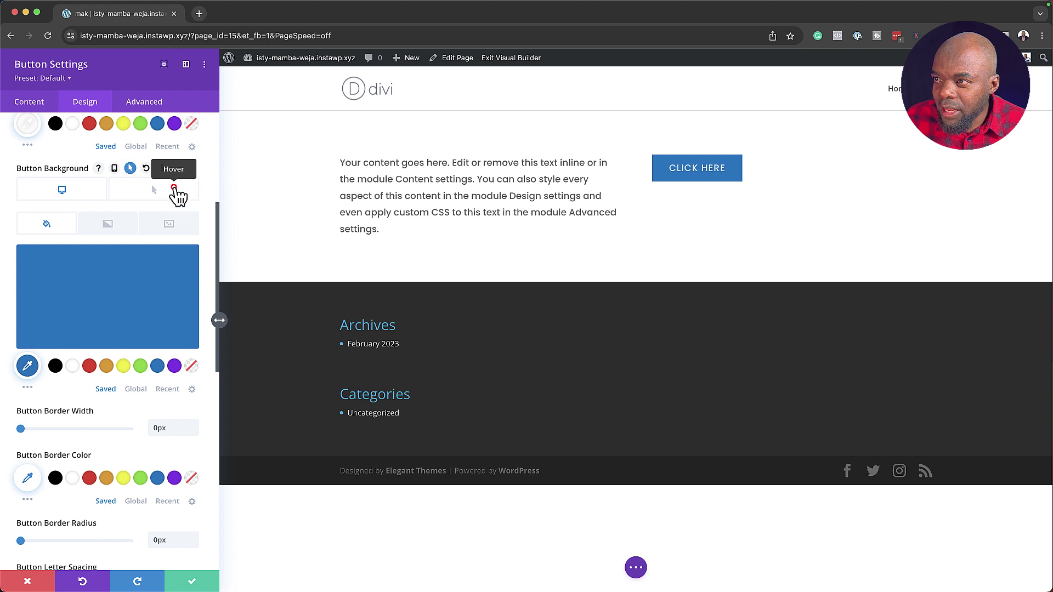
click(174, 189)
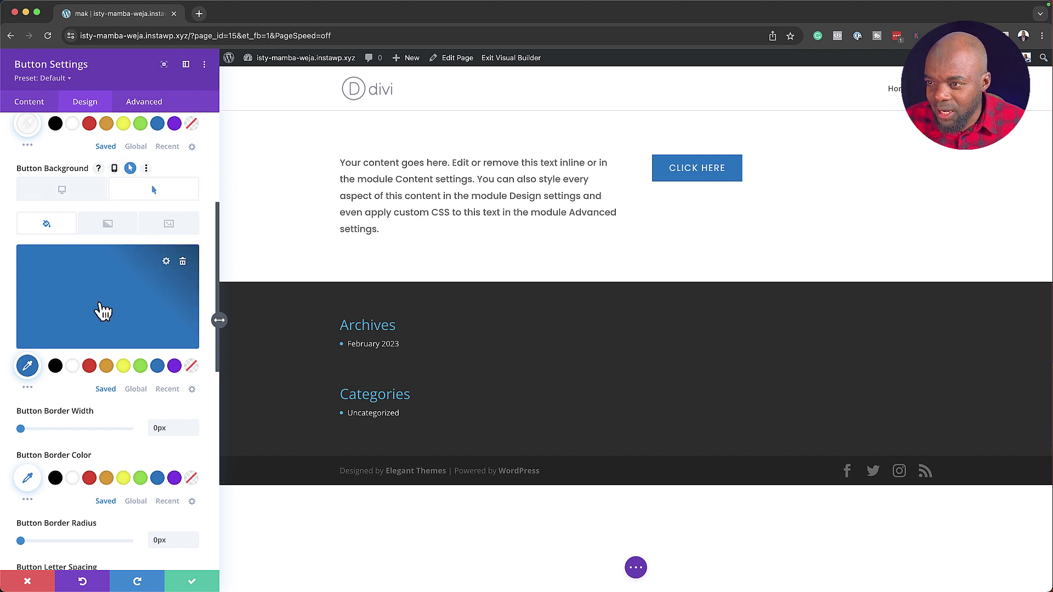
click(103, 310)
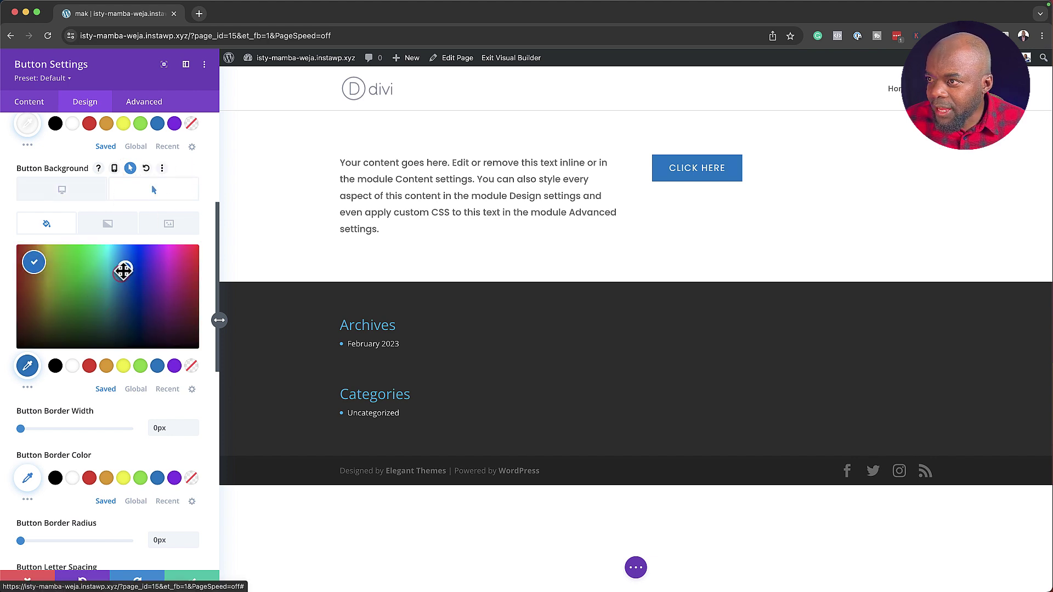
drag(123, 271, 120, 259)
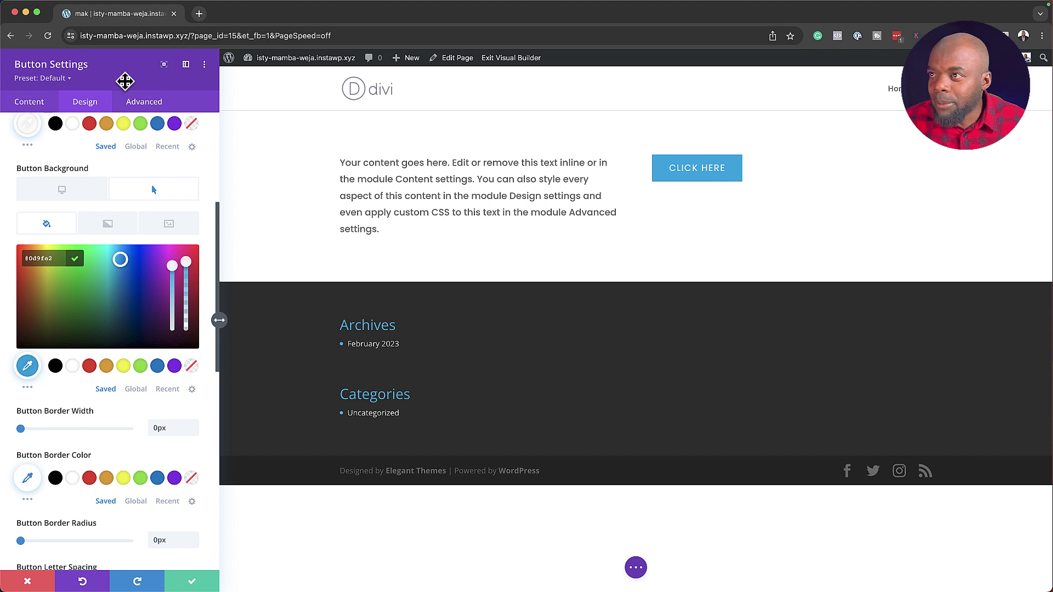
- Apply the button's styles to the Button Default Preset, confirm, and save the button settings
right_click(125, 81)
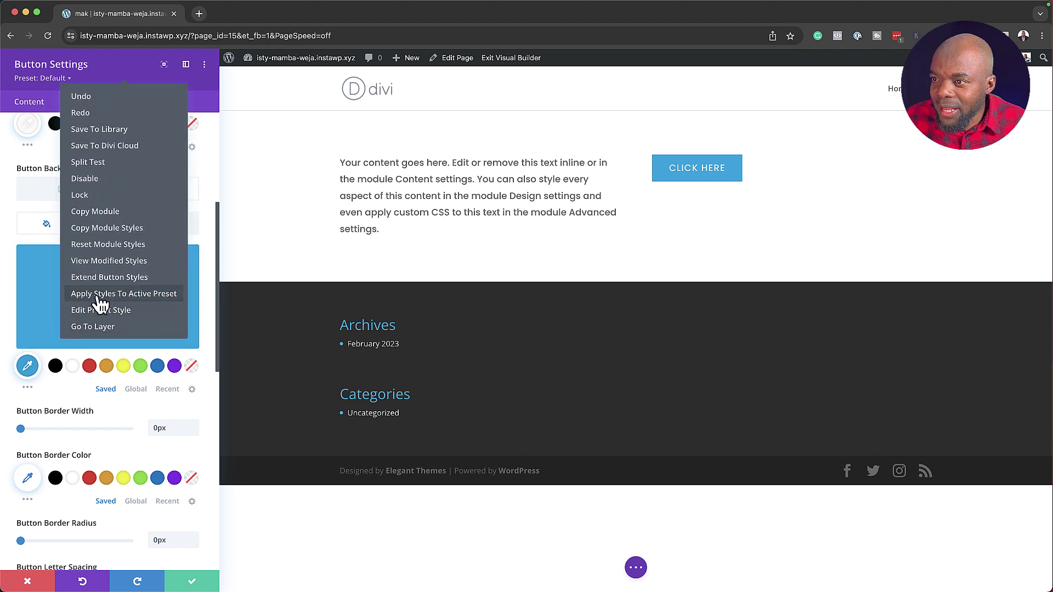
click(159, 301)
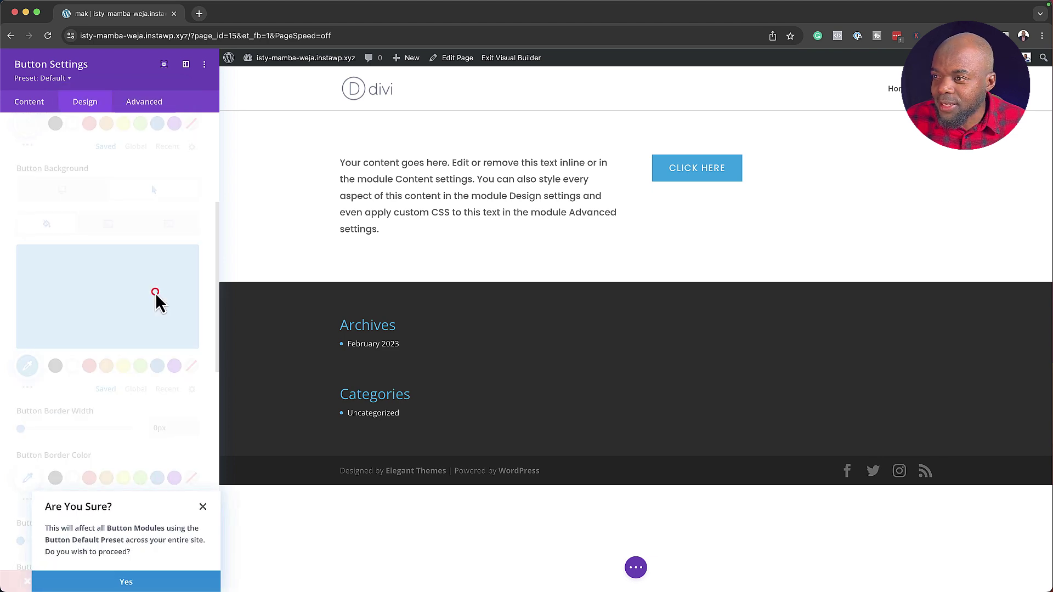
click(145, 582)
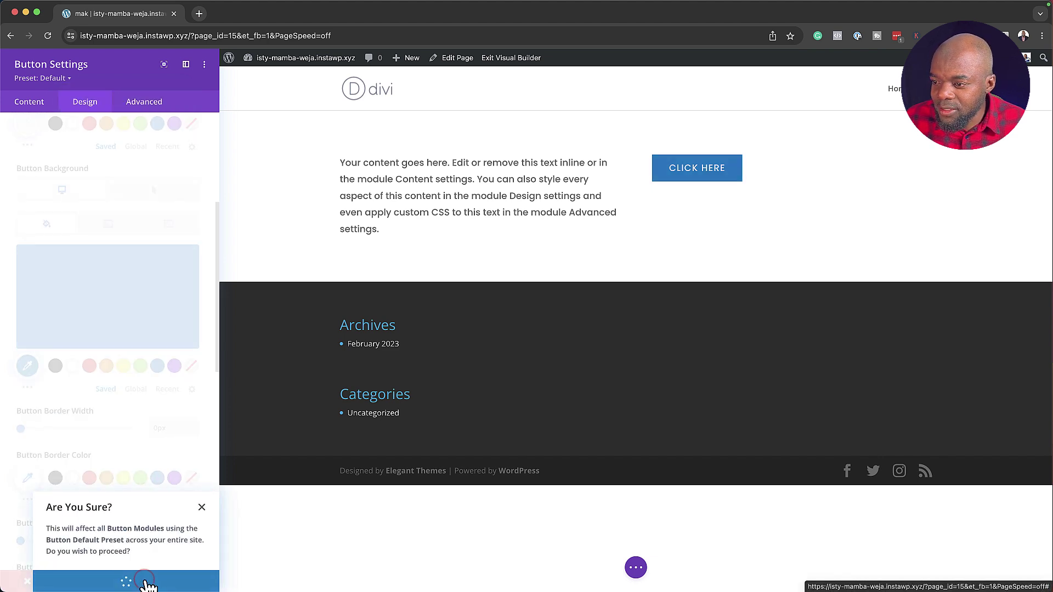
click(193, 583)
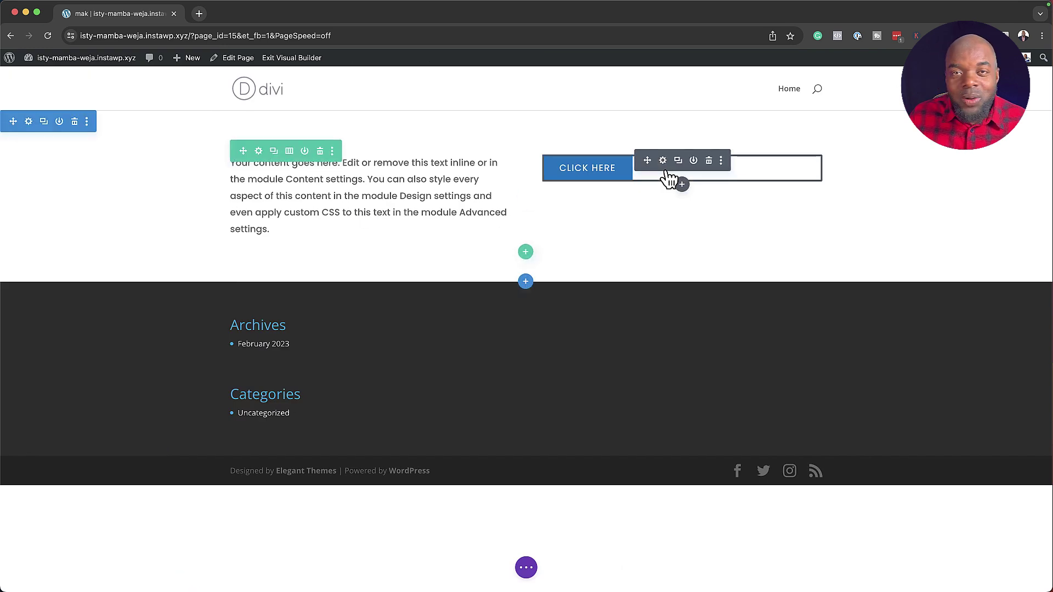
- Insert a Button module below the paragraph; it takes on the default preset's blue styling
click(370, 219)
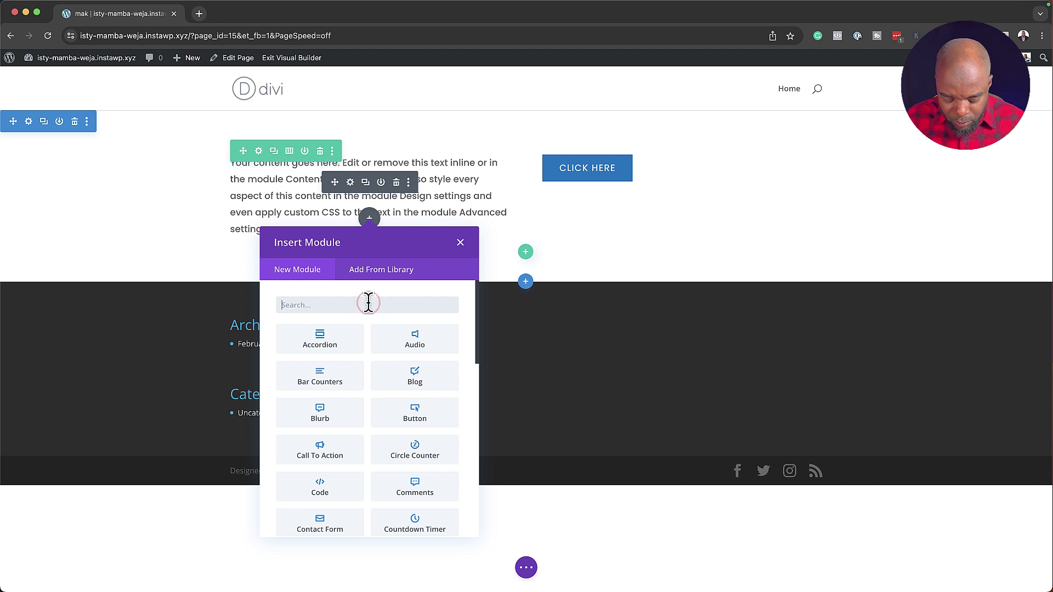
text(bu)
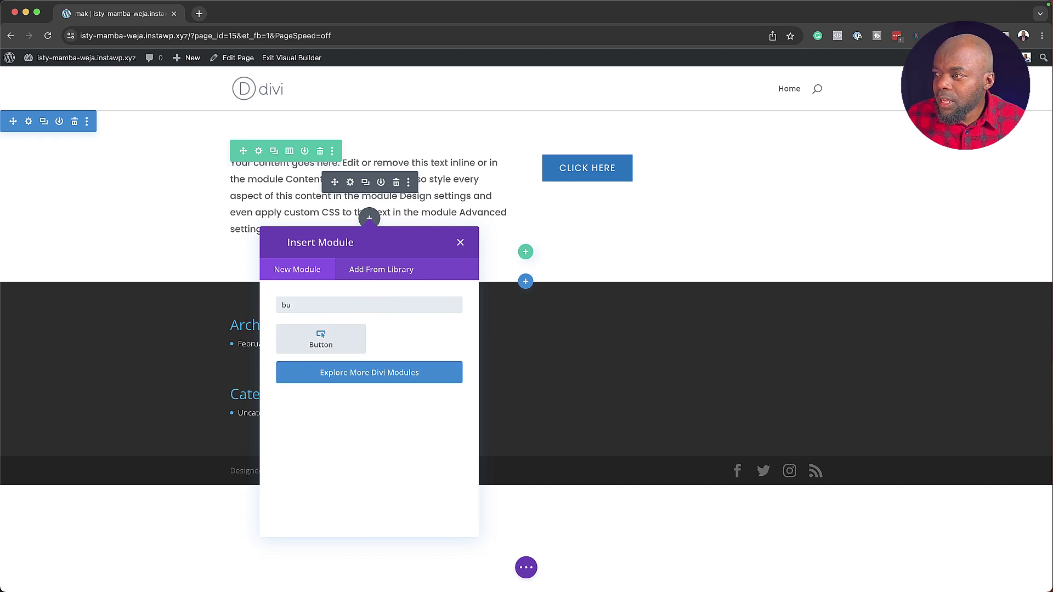
click(359, 346)
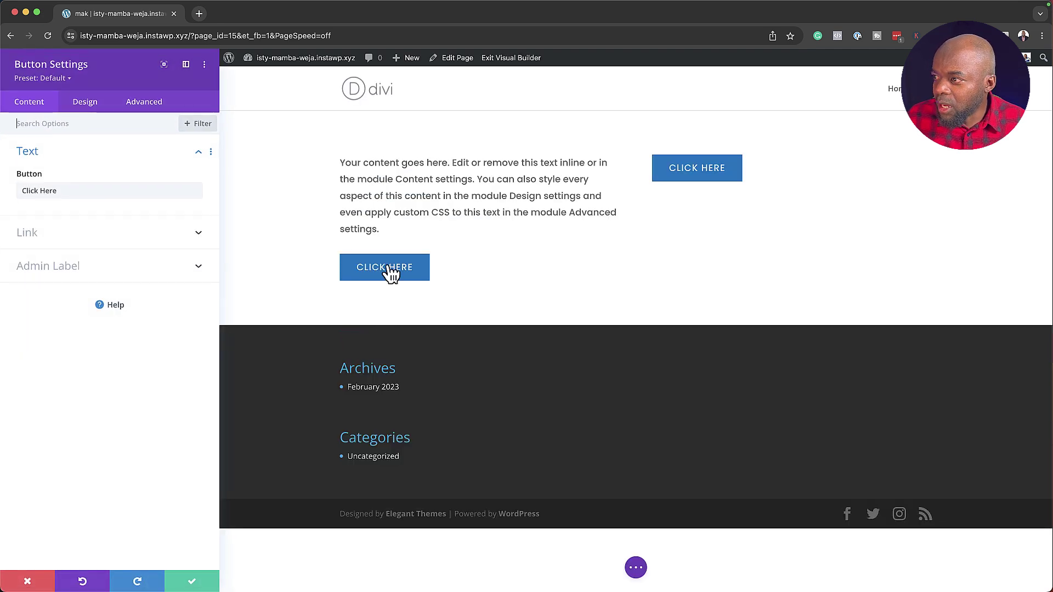
click(199, 582)
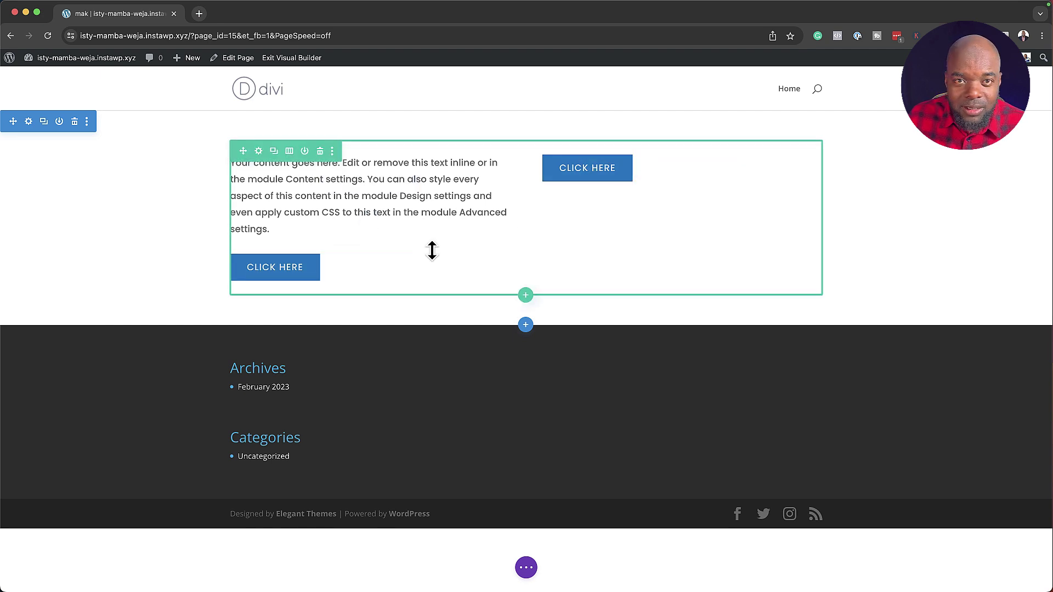
- Give the new button a red background in its Design > Button options
click(351, 261)
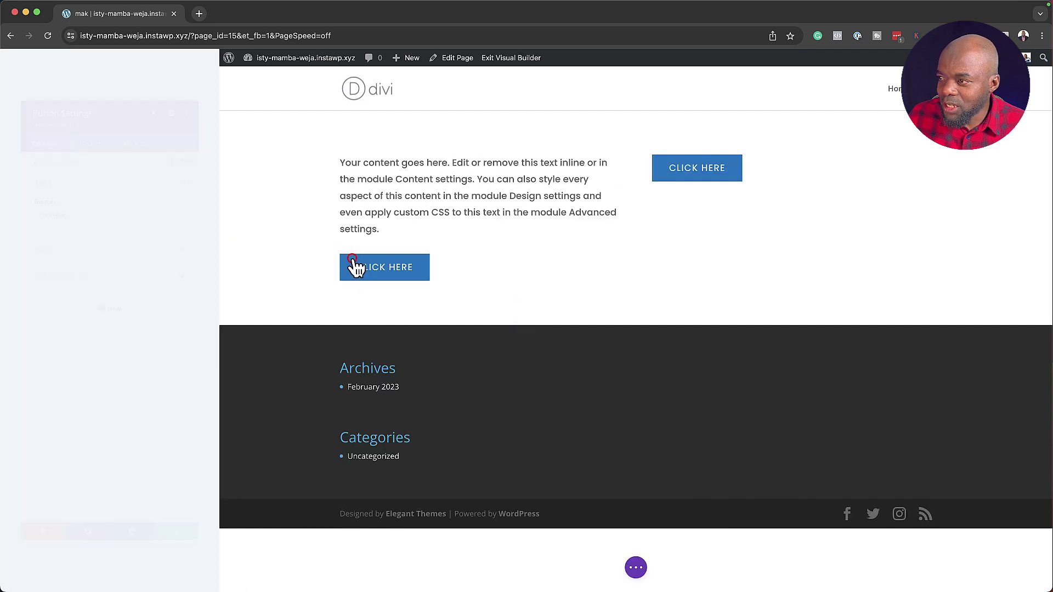
click(94, 104)
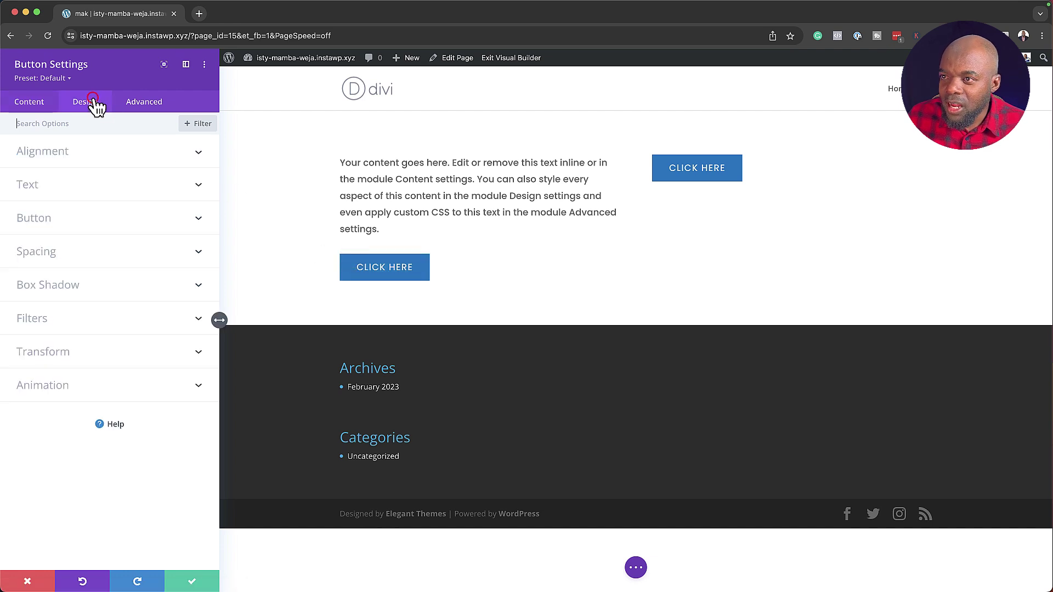
click(44, 218)
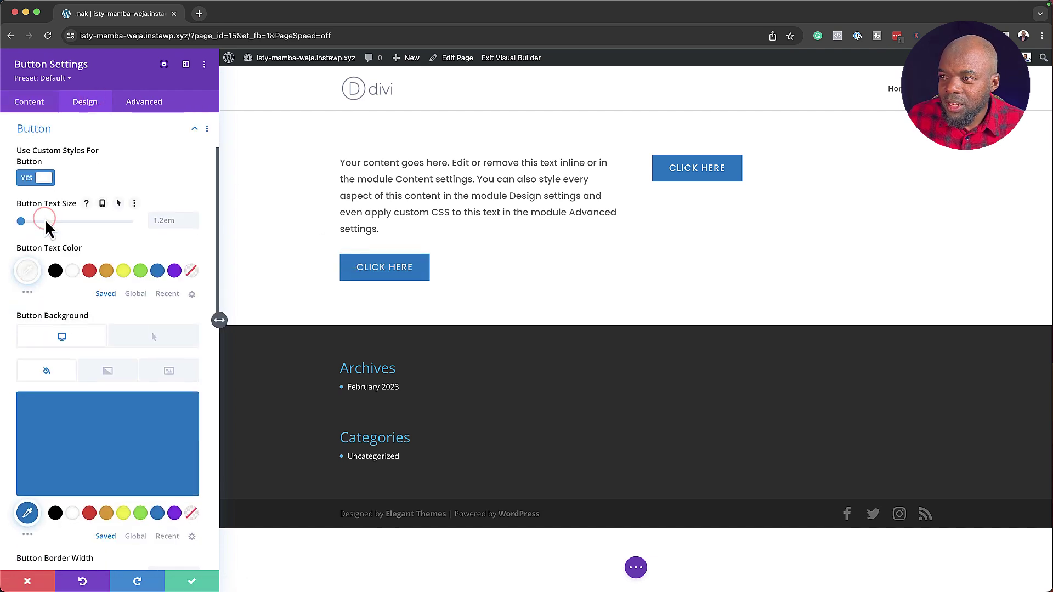
scroll(118, 428, down, 2)
scroll(121, 434, down, 3)
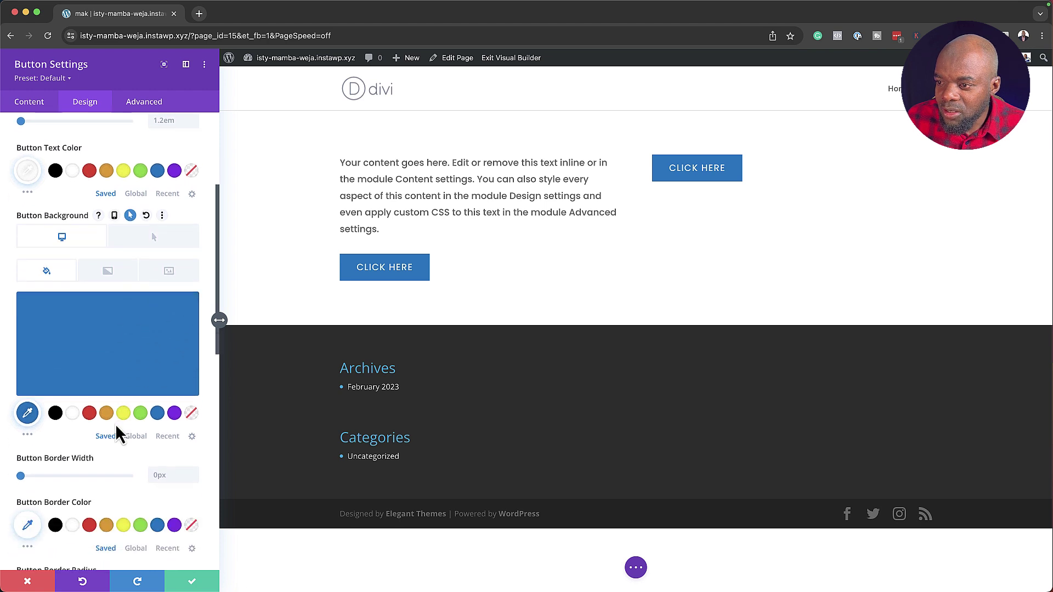
click(90, 413)
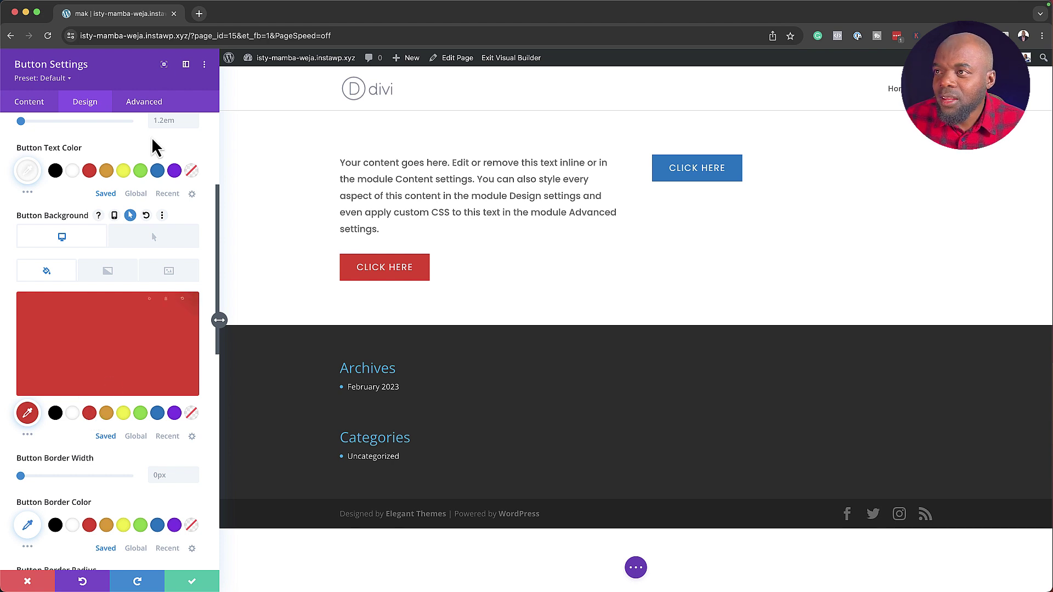
- Apply the red button styles to the active Button Default Preset site-wide and save
right_click(112, 86)
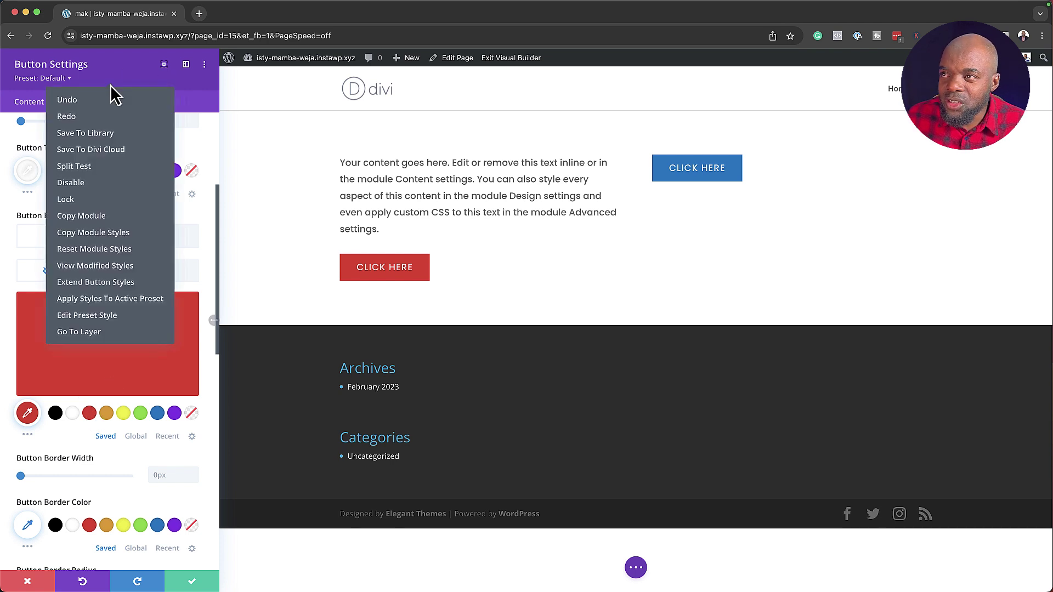
click(142, 299)
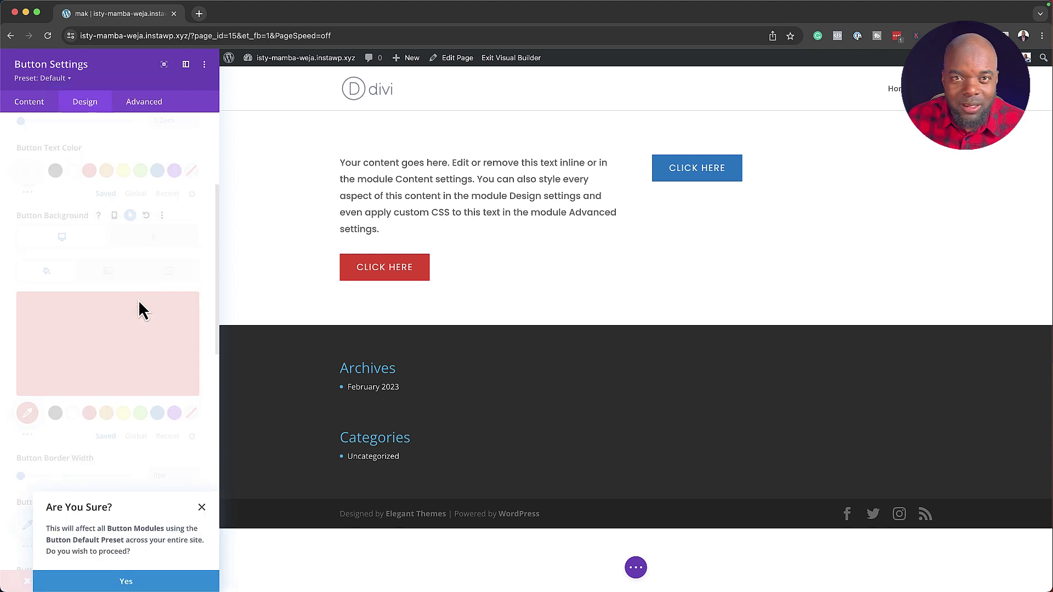
click(154, 582)
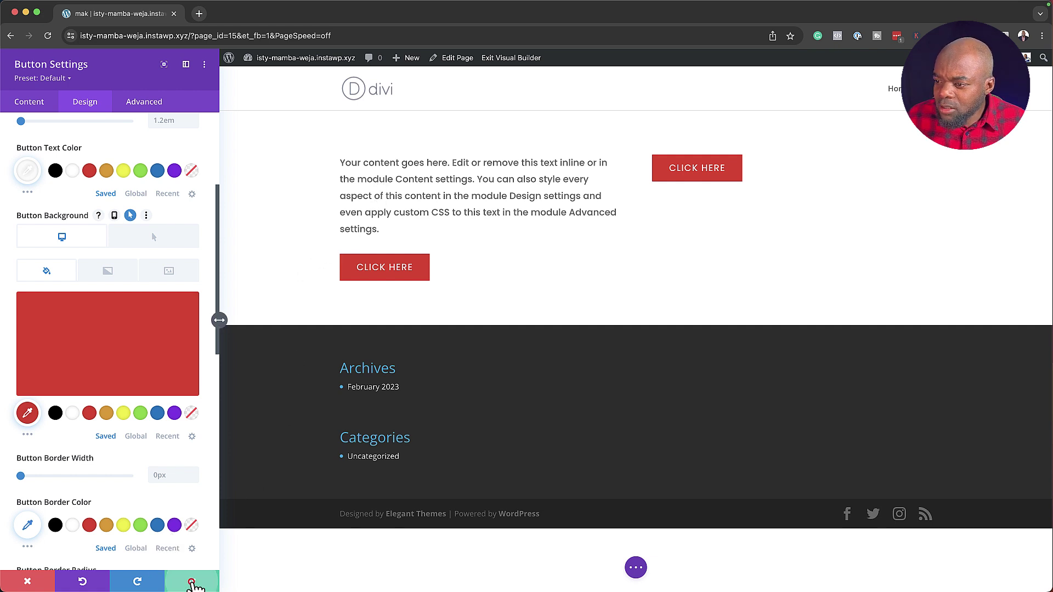
click(193, 583)
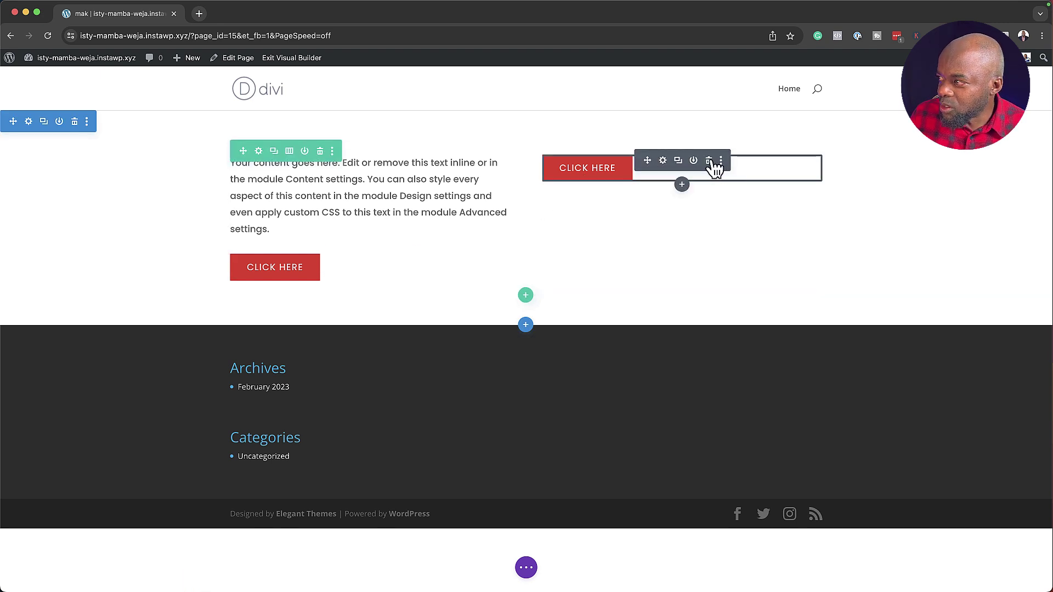
- Delete the right-hand button and insert a Testimonial module in that column
click(709, 160)
click(683, 168)
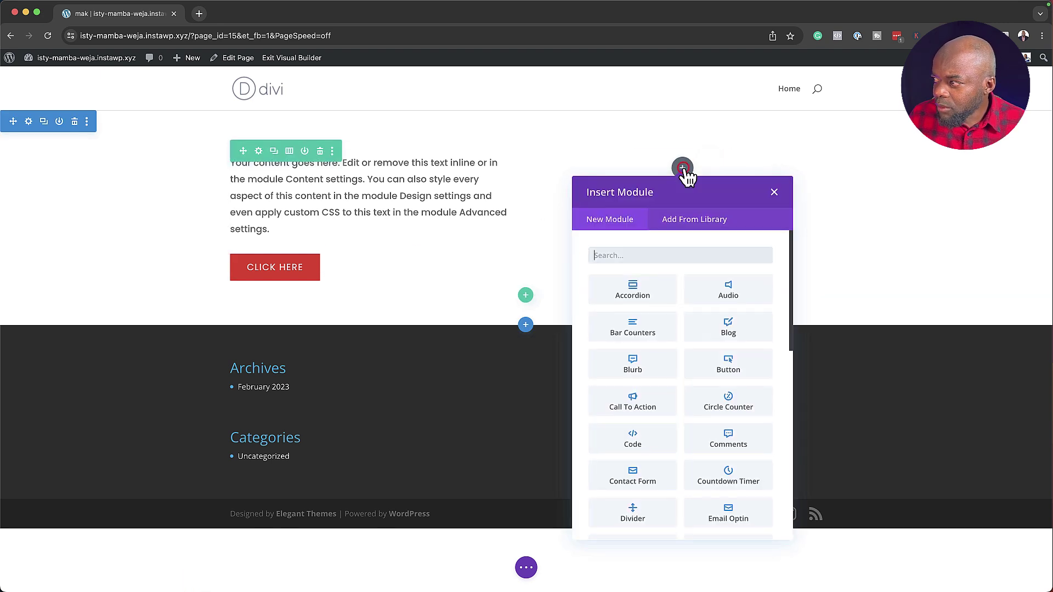
click(654, 256)
text(tes)
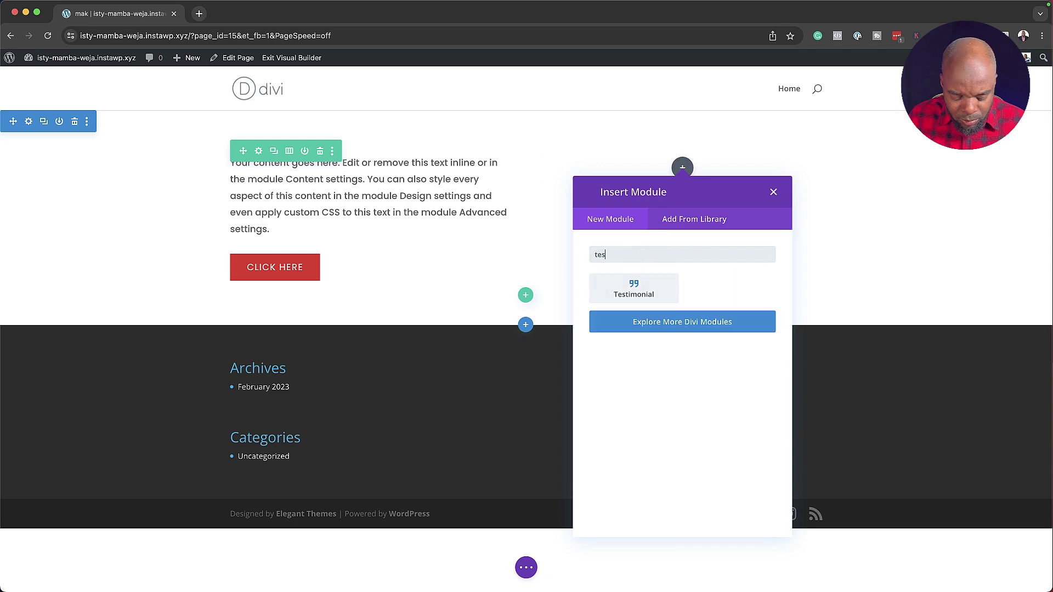
click(663, 291)
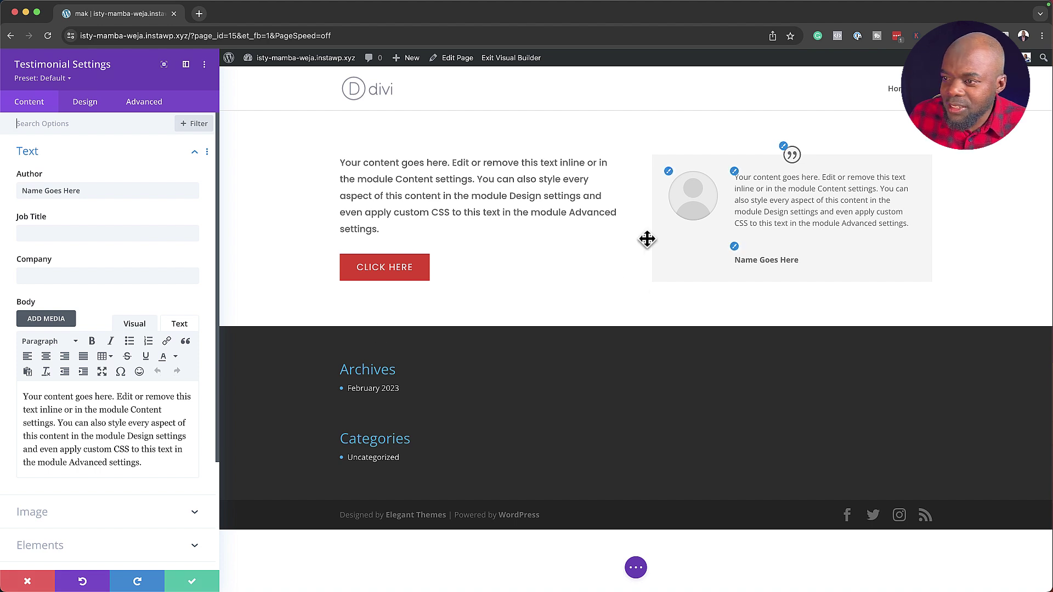
- Hide the testimonial's quote icon and set its background to dark grey #212121
scroll(90, 390, down, 5)
click(59, 405)
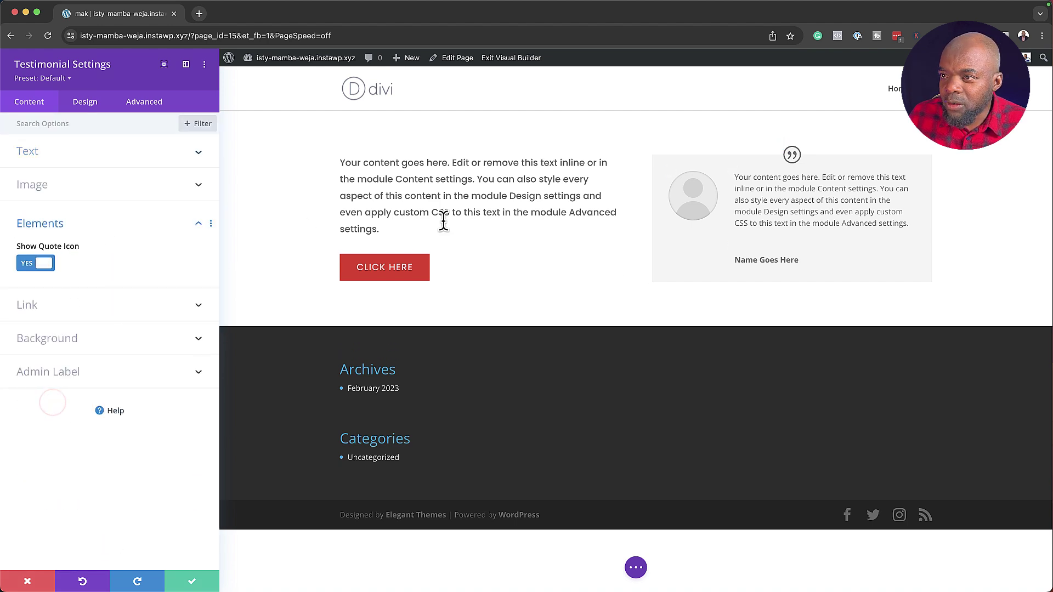
click(26, 265)
click(59, 337)
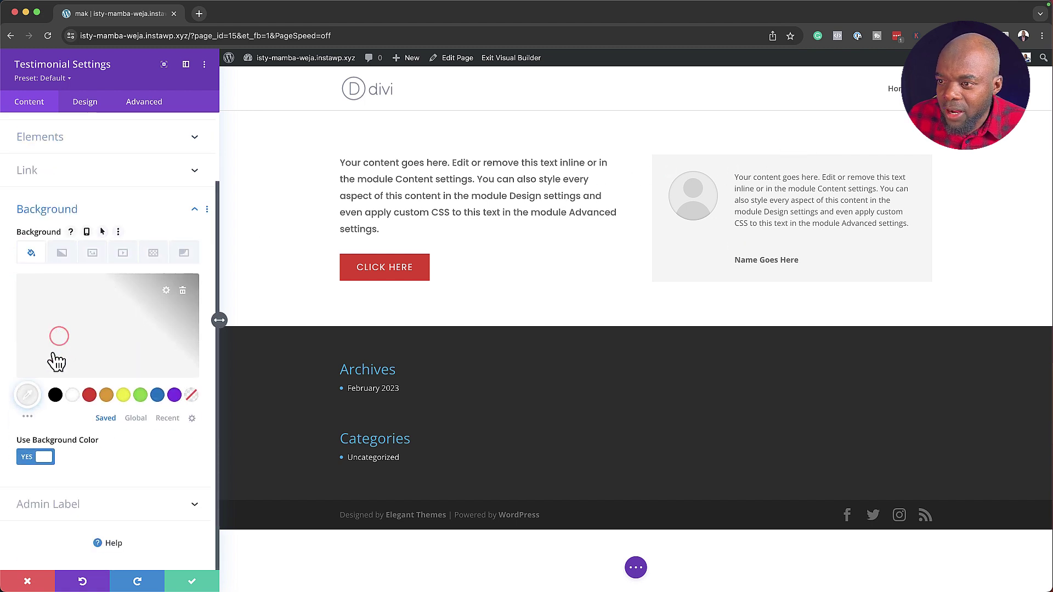
click(55, 395)
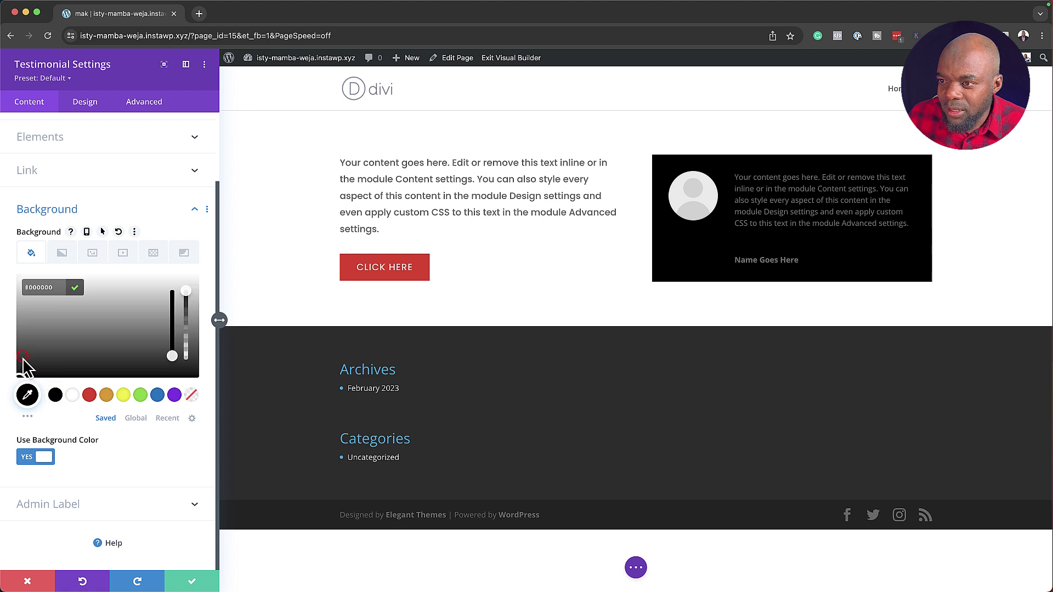
click(20, 363)
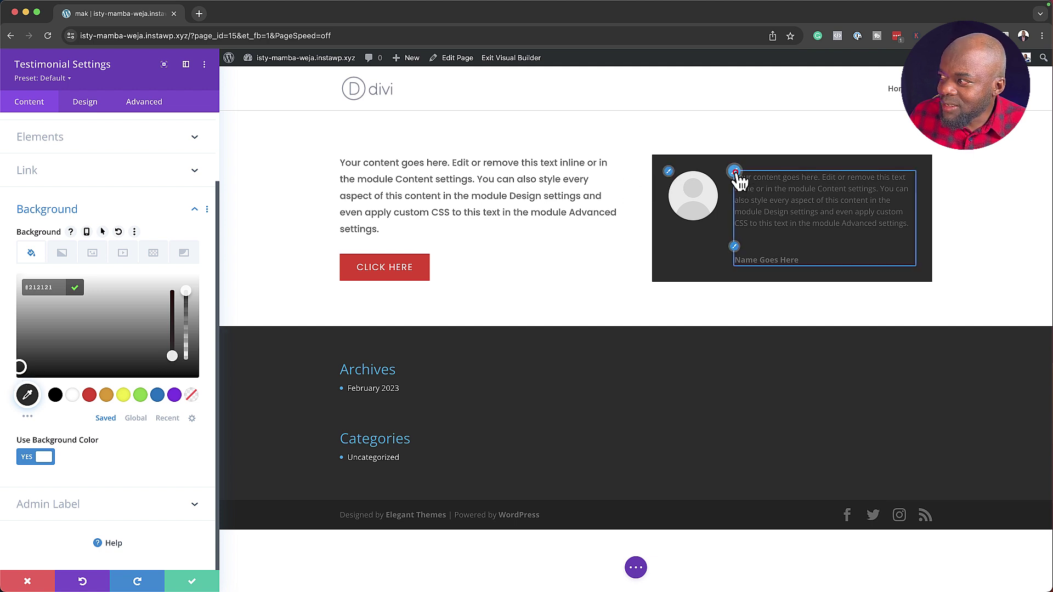
- Set the testimonial body text to Poppins, 1em size, 1.8em line height, light grey #b5b5b5
click(734, 174)
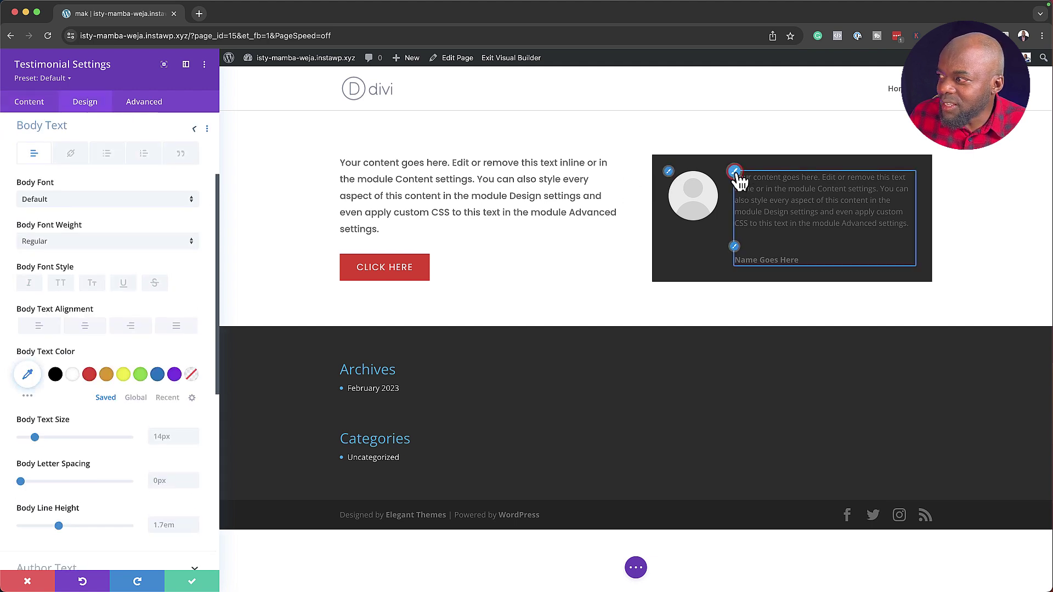
click(64, 201)
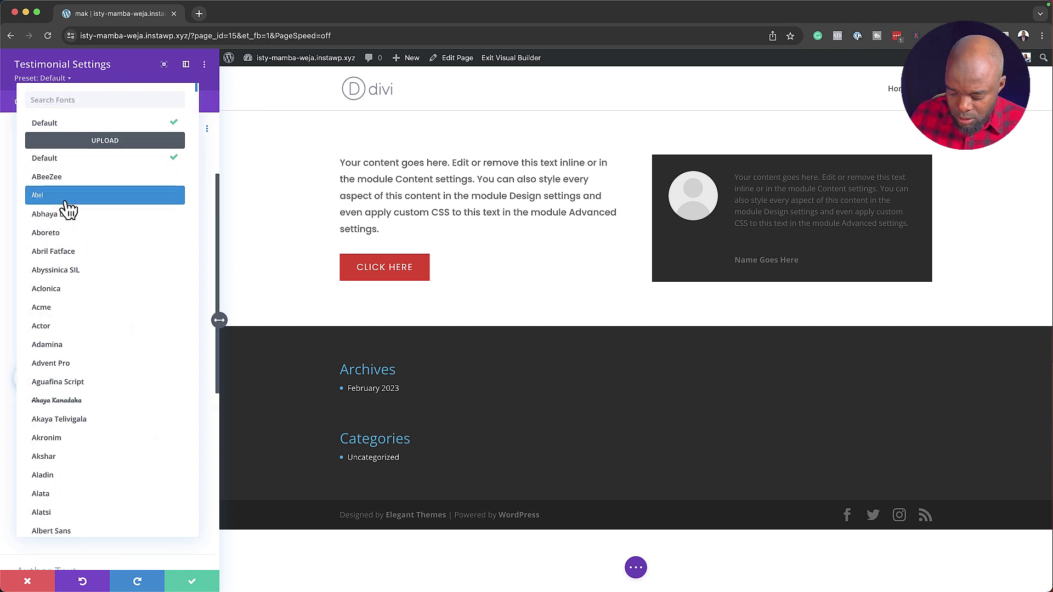
text(popp)
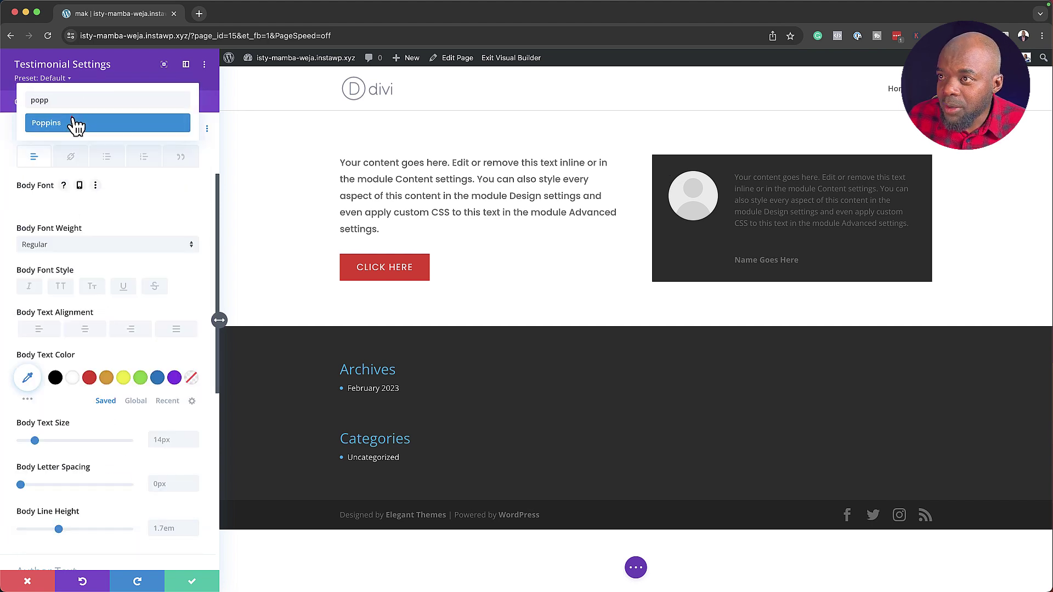
click(75, 124)
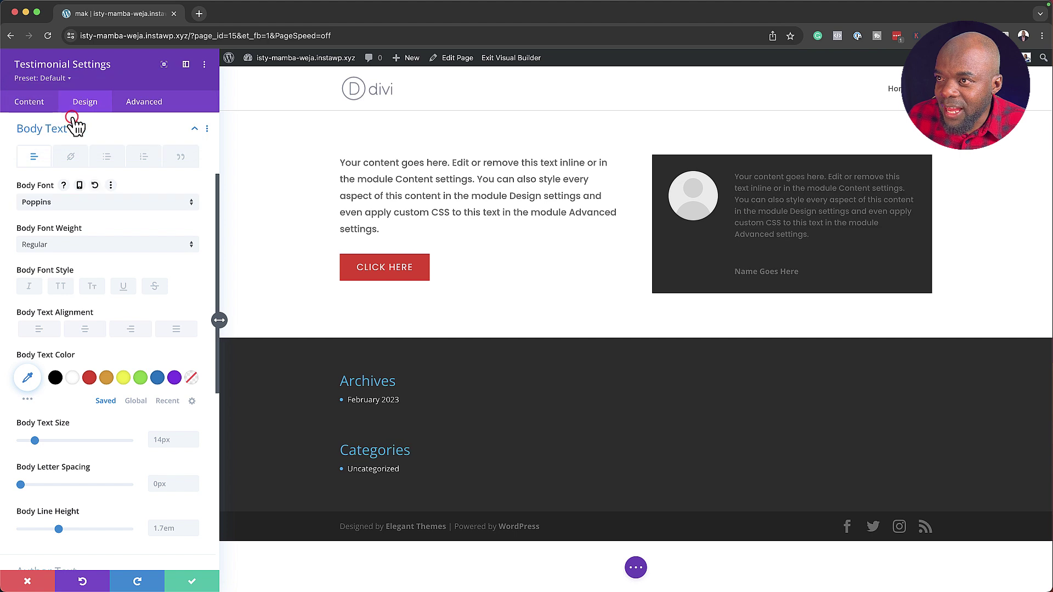
click(161, 441)
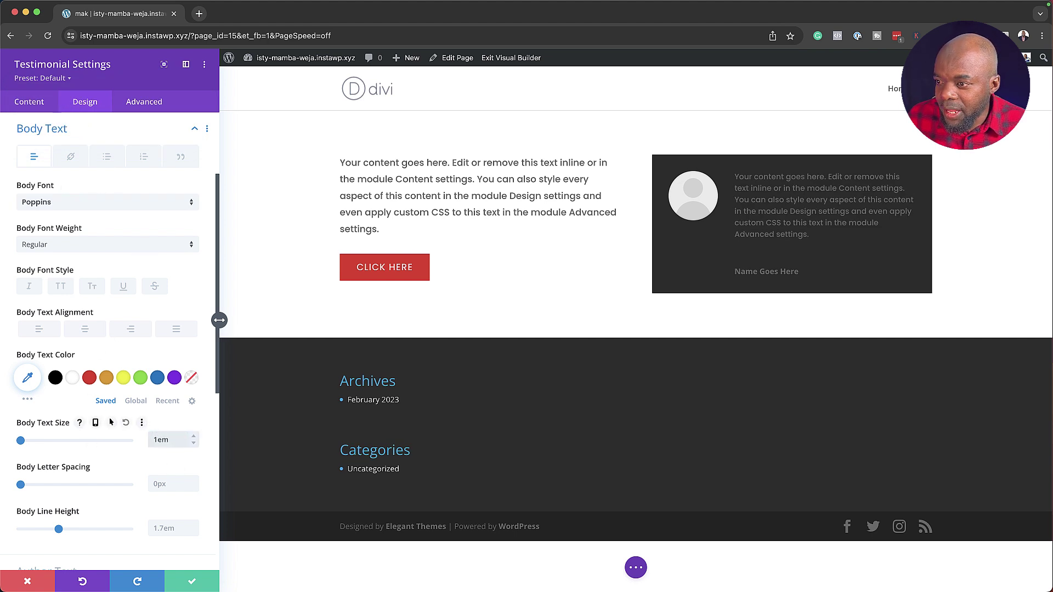
click(194, 525)
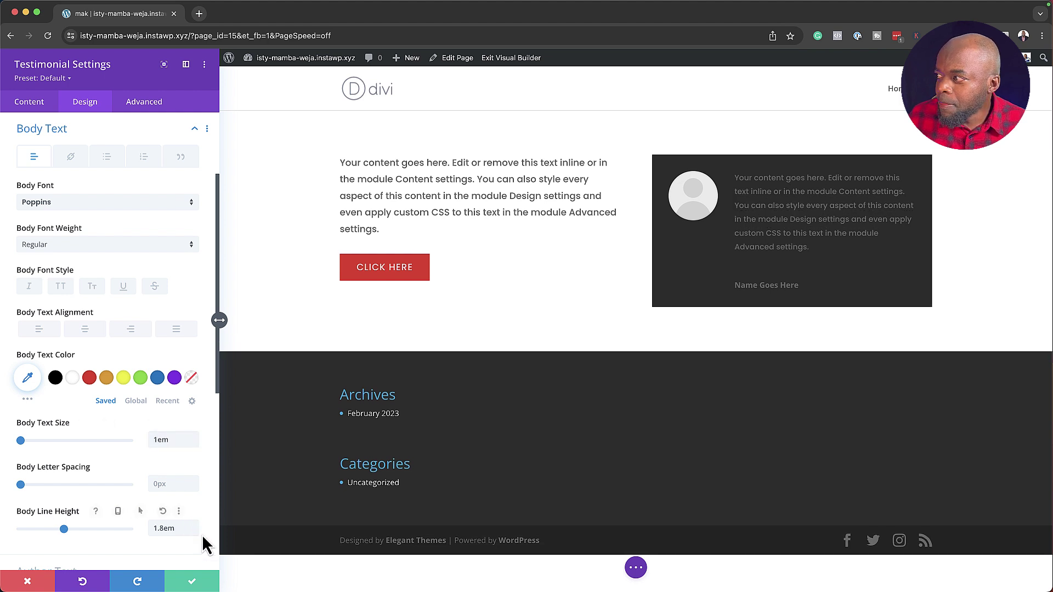
click(25, 382)
click(17, 395)
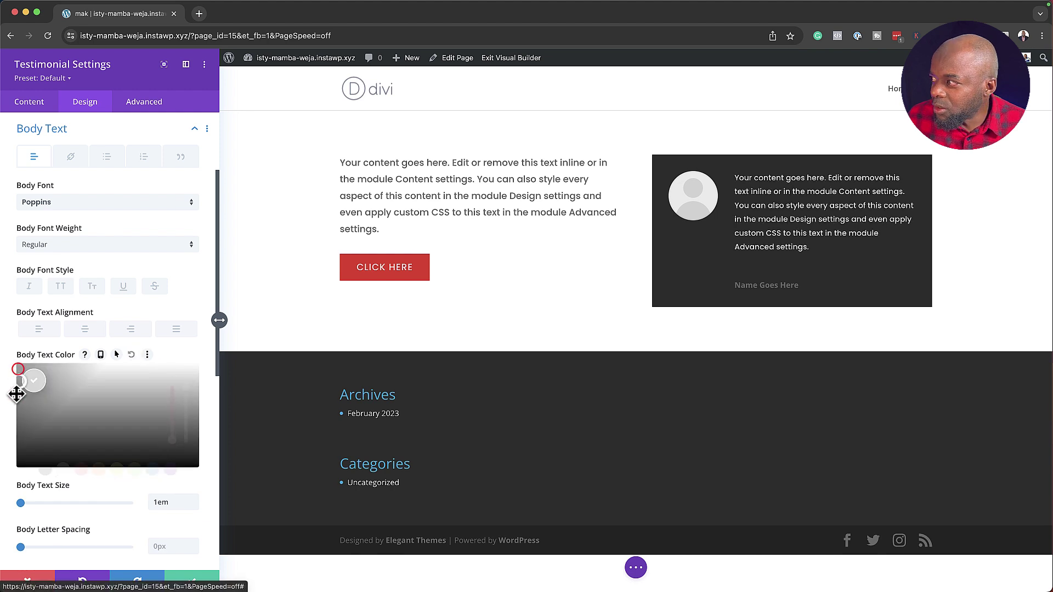
drag(14, 407, 12, 403)
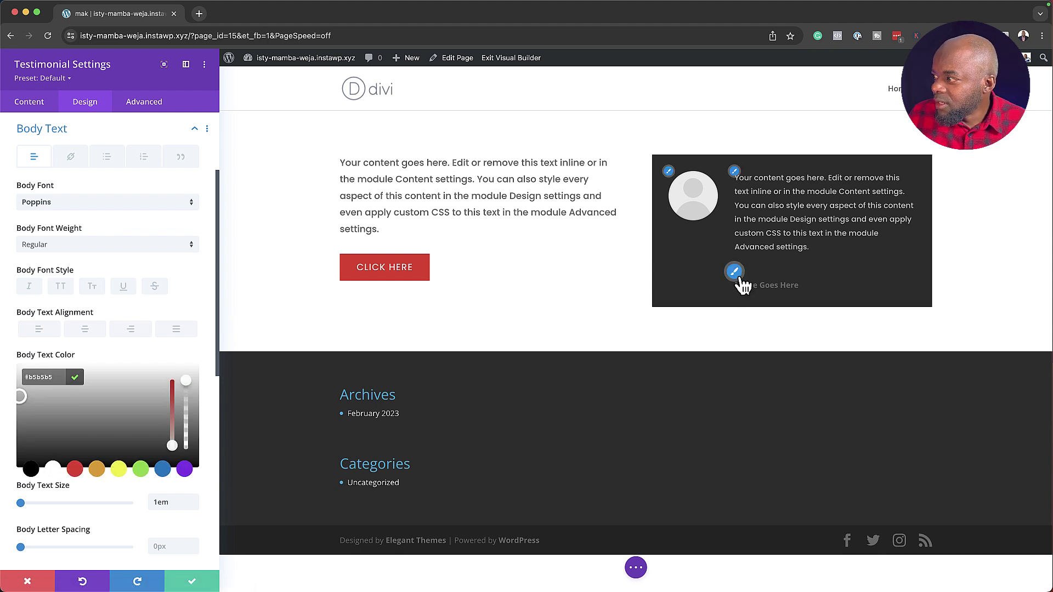
- Make the author name uppercase with 1px letter spacing and apply styles to the Testimonial Default Preset
click(735, 274)
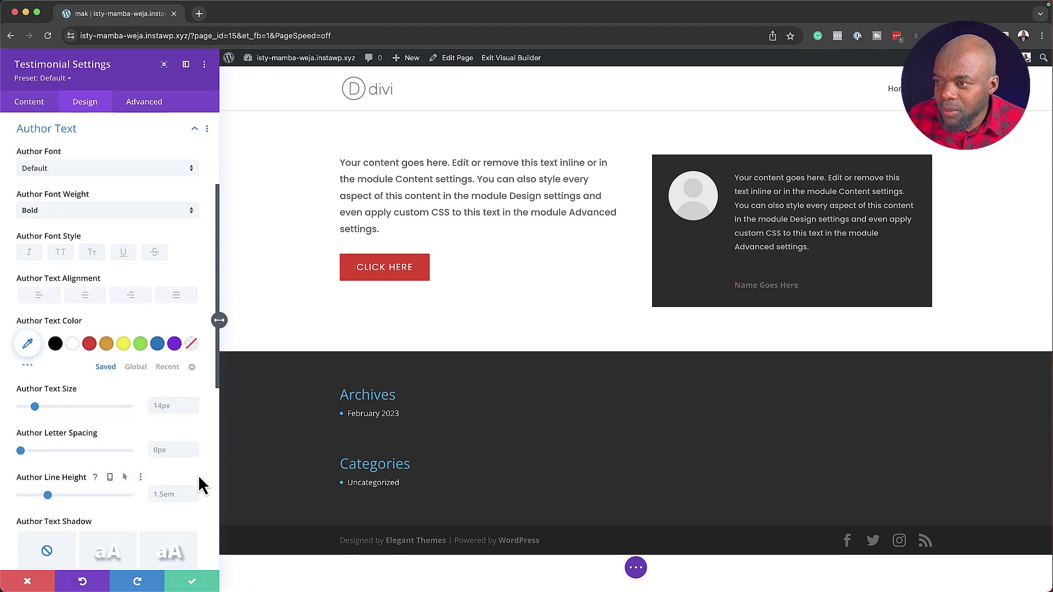
click(60, 253)
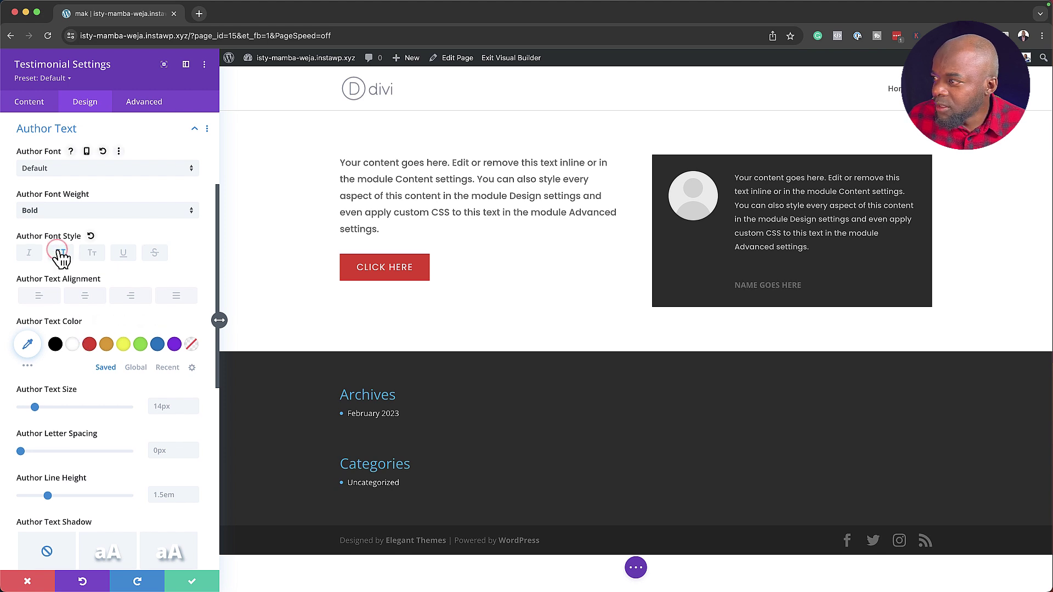
scroll(183, 491, down, 1)
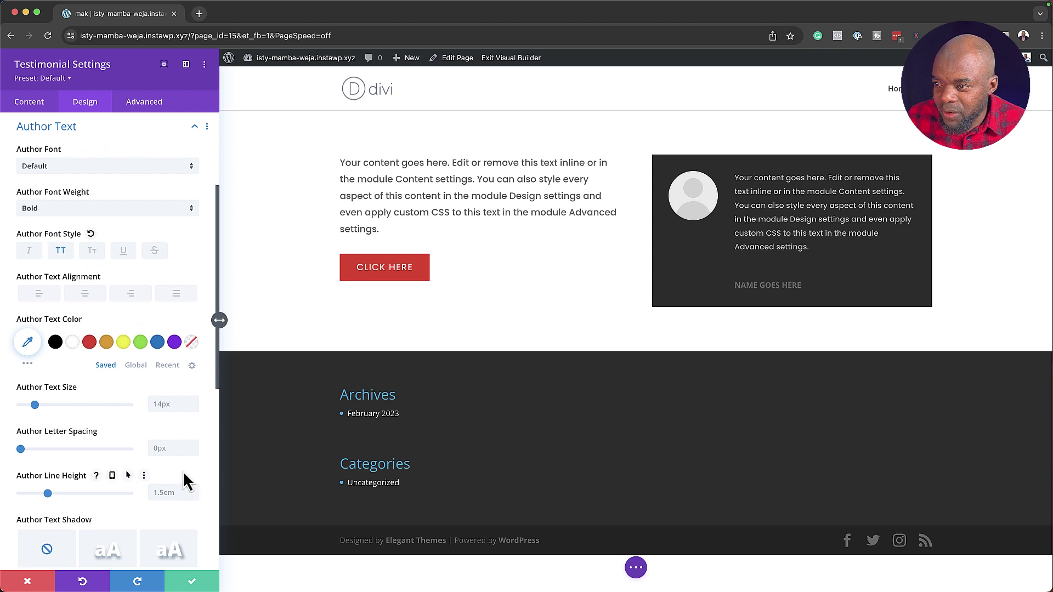
click(193, 445)
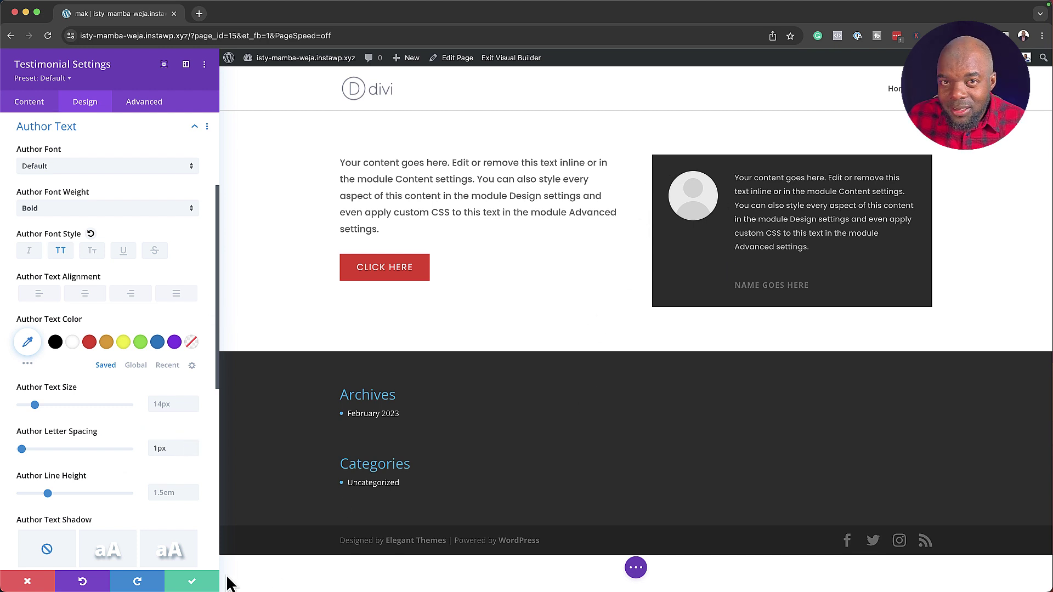
right_click(128, 83)
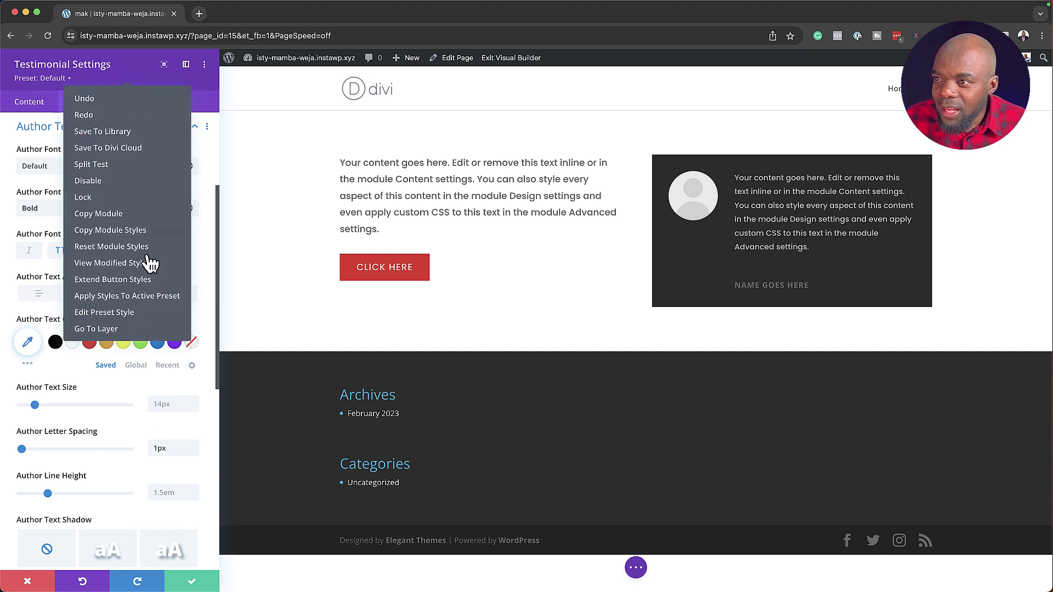
click(160, 297)
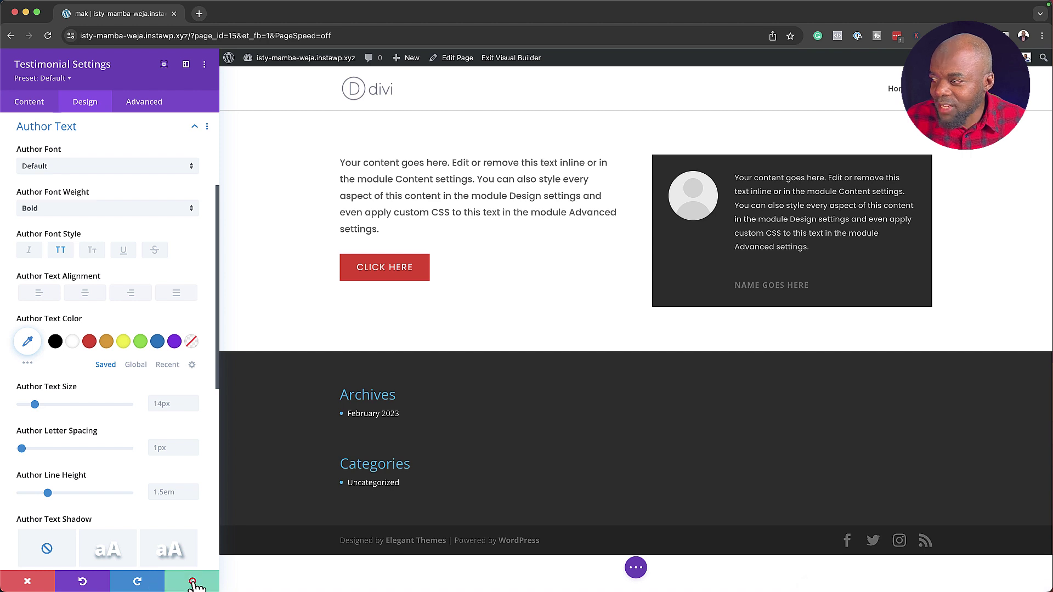
- Save the testimonial, then add a three-column row with a Testimonial in its first column
click(194, 582)
mouse_move(677, 166)
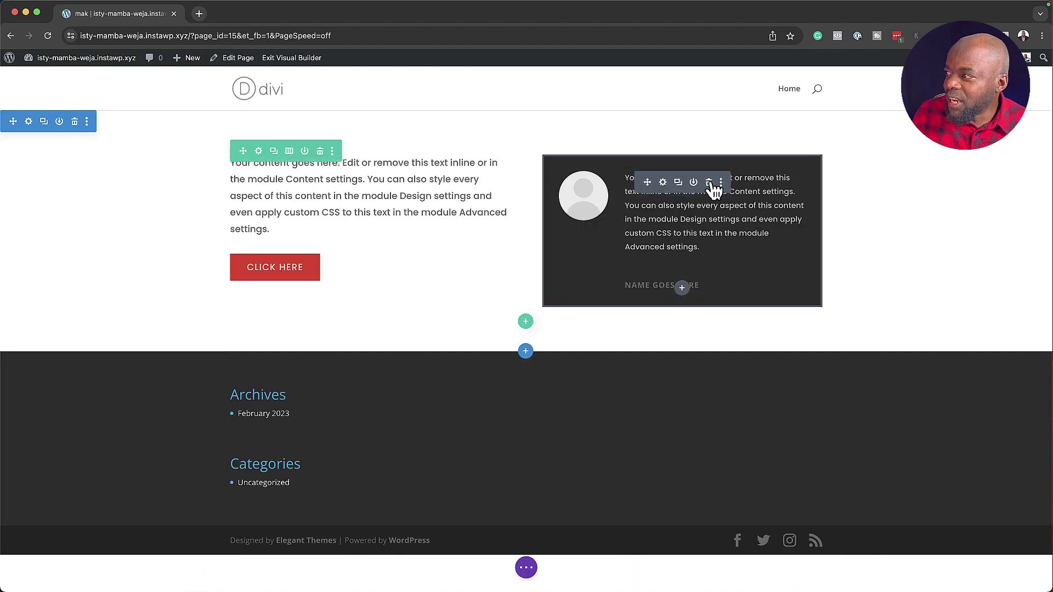
click(524, 323)
click(590, 412)
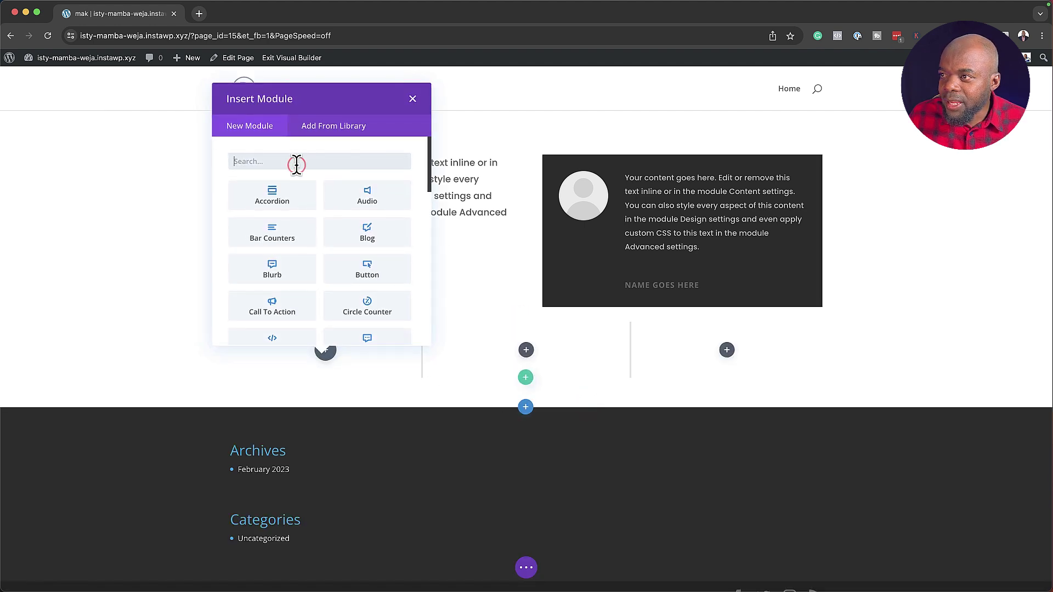
text(tes)
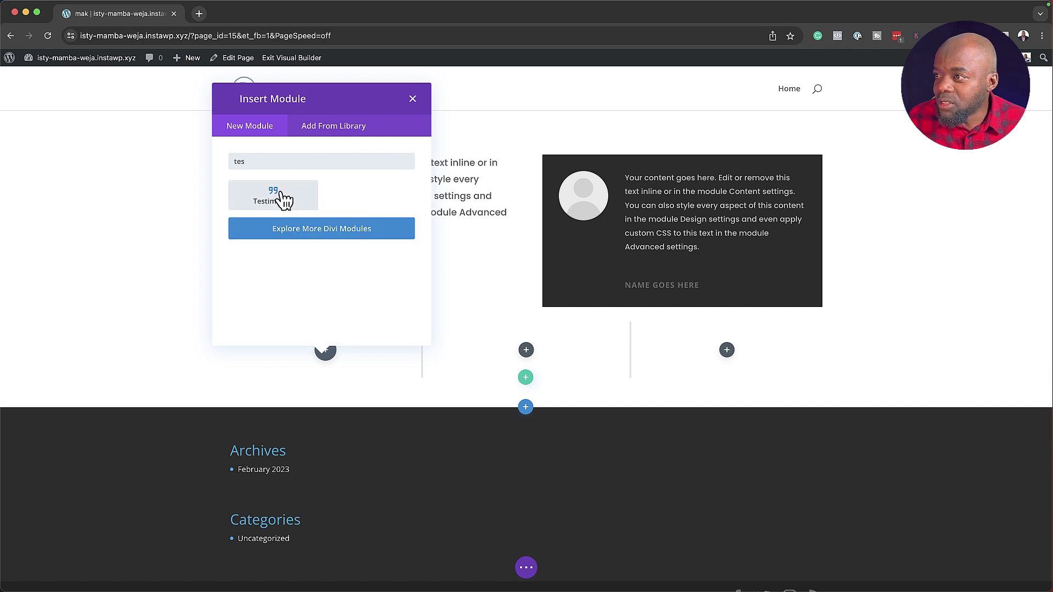
click(278, 197)
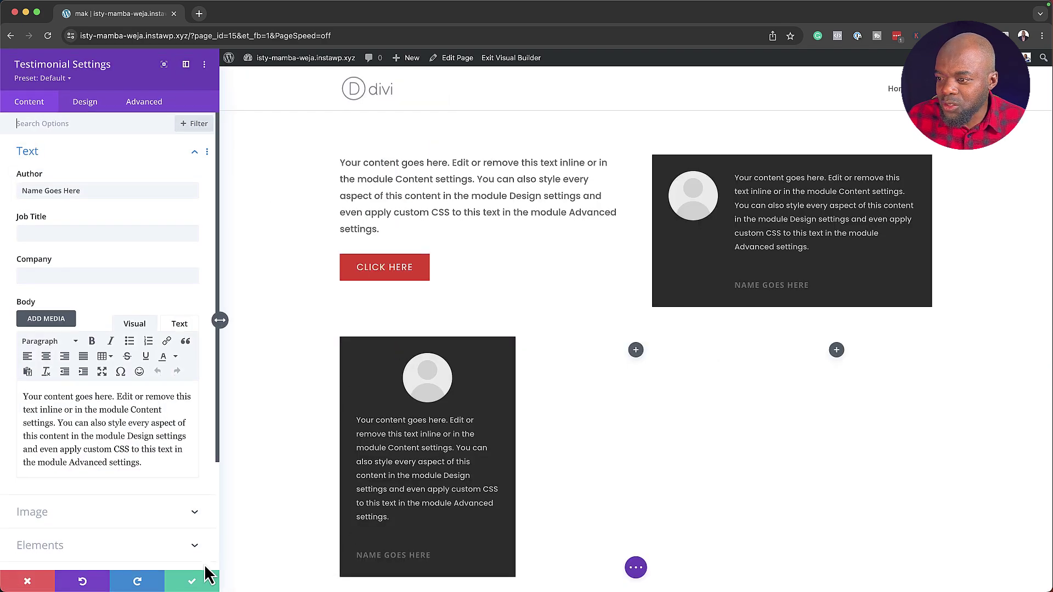
click(194, 583)
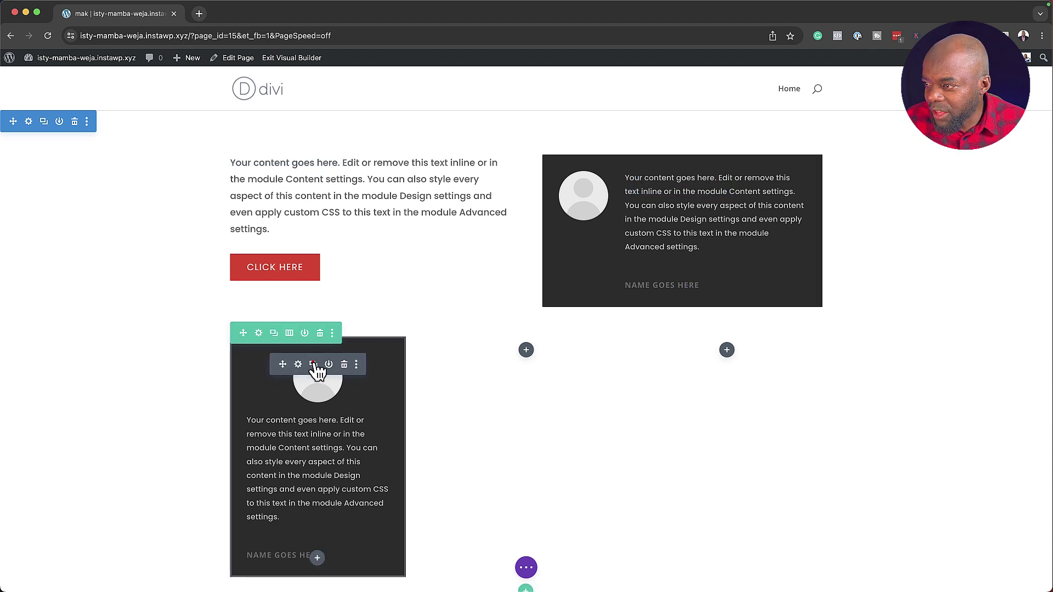
- Duplicate the testimonial and place copies in the middle and right columns
click(313, 364)
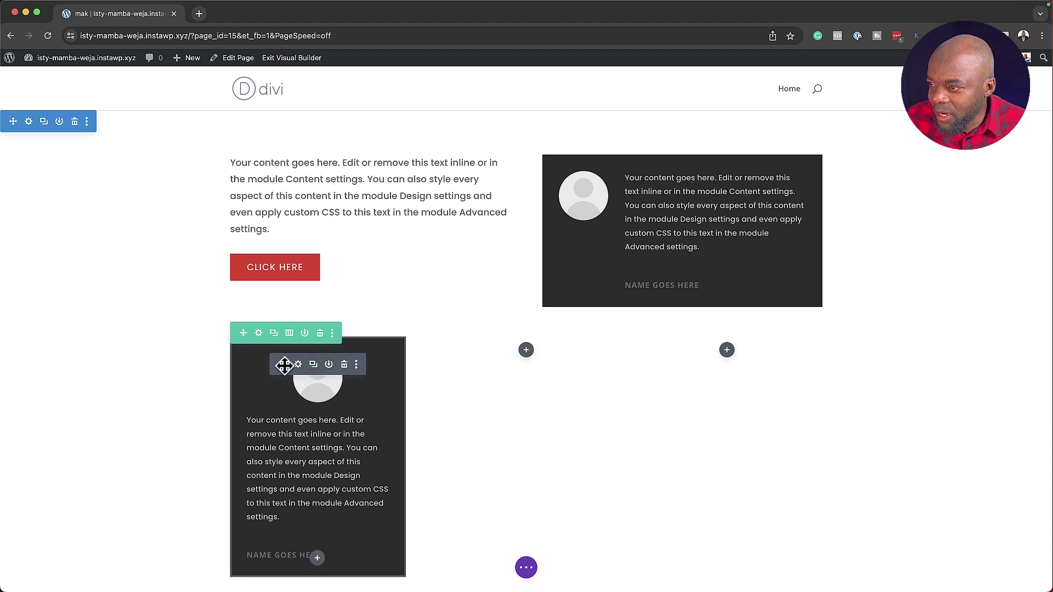
drag(285, 364, 513, 357)
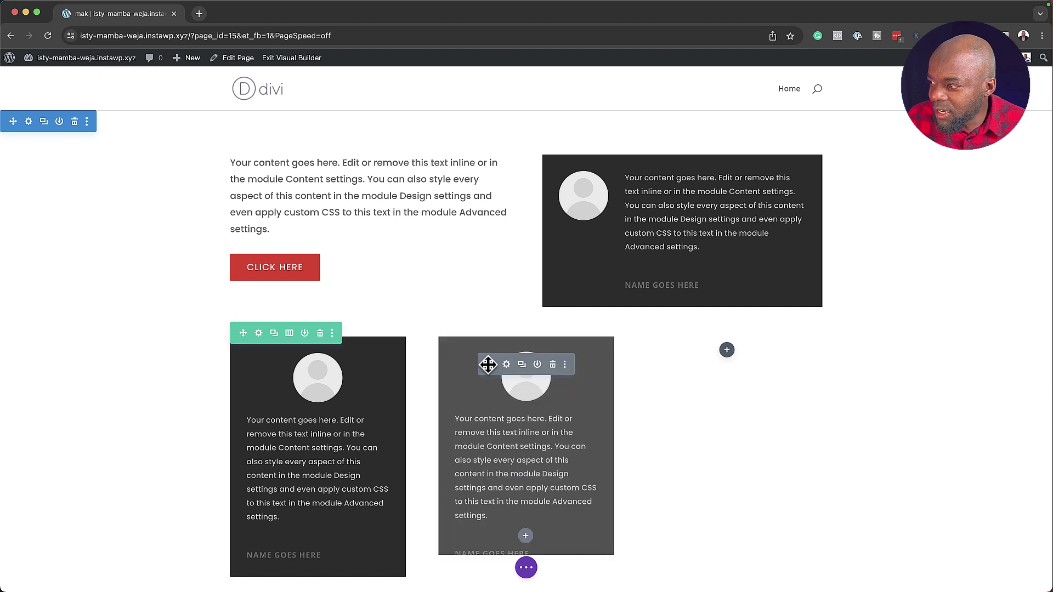
drag(284, 364, 661, 345)
- Open a testimonial's image options and browse for a picture, then cancel without choosing one
click(298, 365)
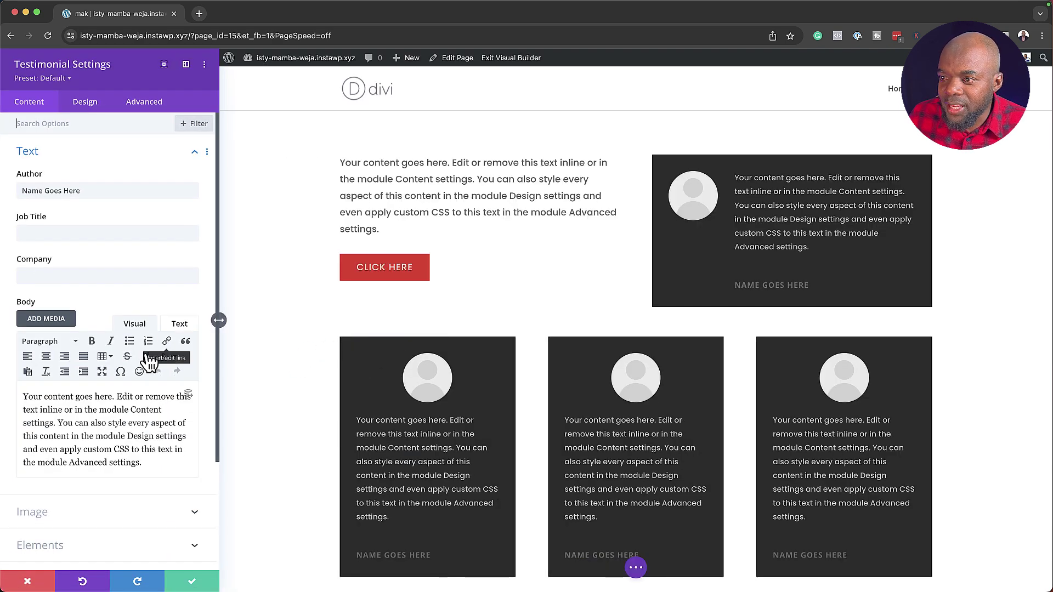
click(55, 515)
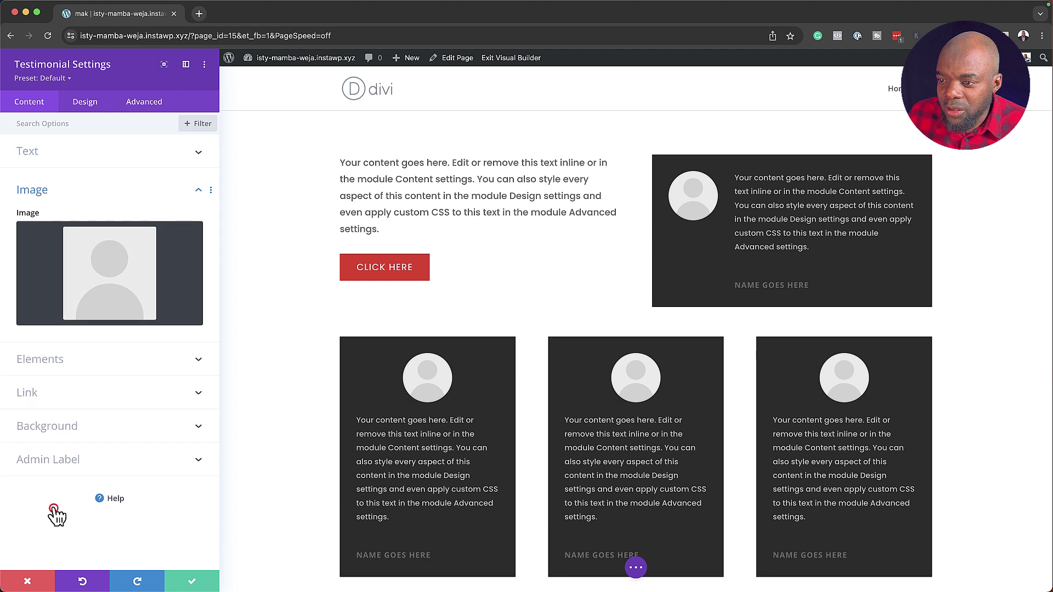
click(109, 283)
click(215, 102)
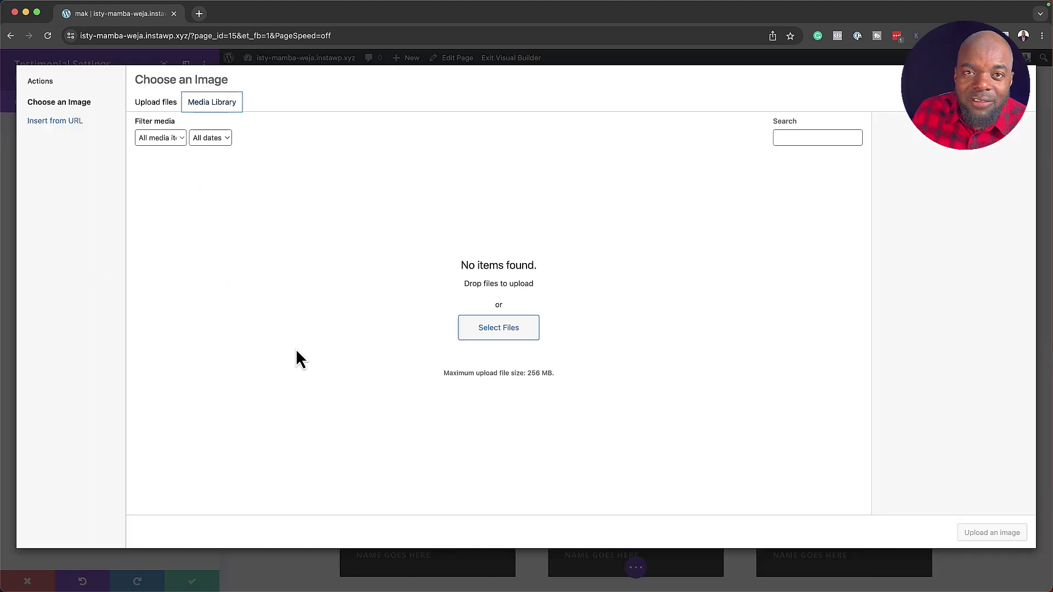
click(155, 107)
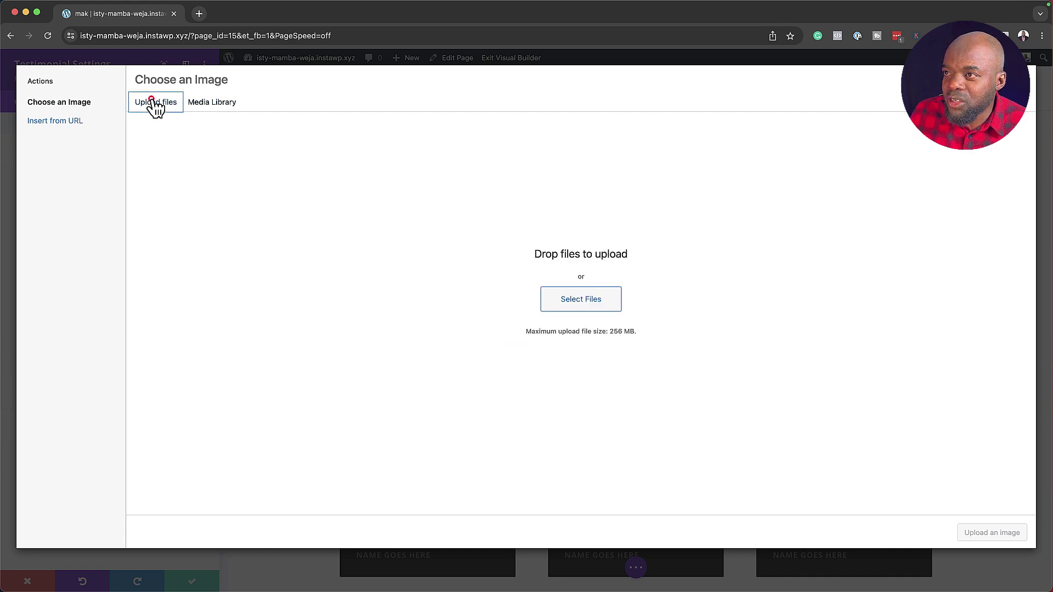
key(Escape)
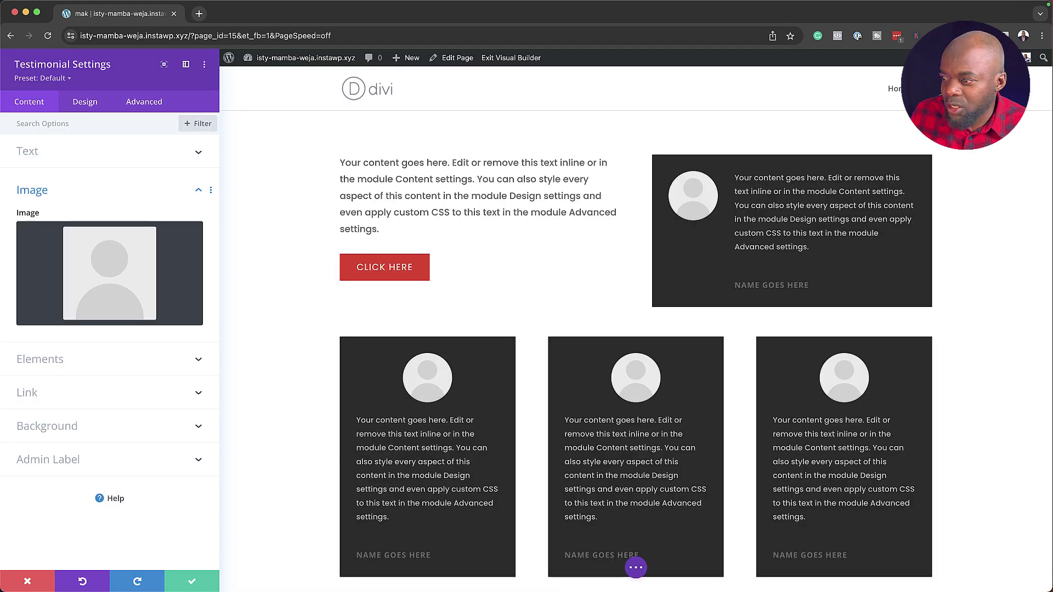
click(192, 582)
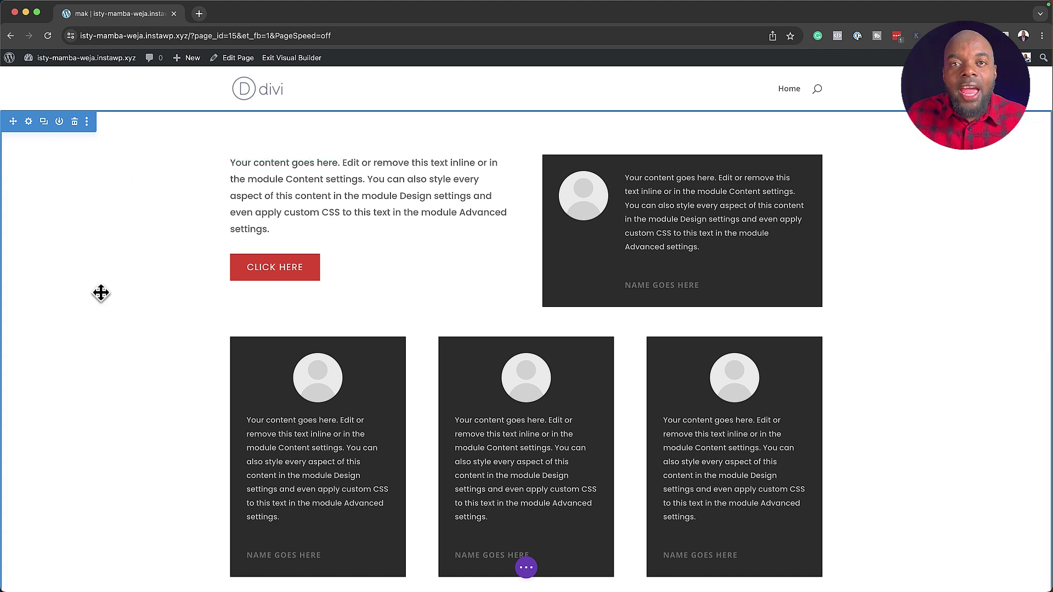
- Set the section's top and bottom padding to 8%, apply it to the Section Default Preset, and save
click(28, 122)
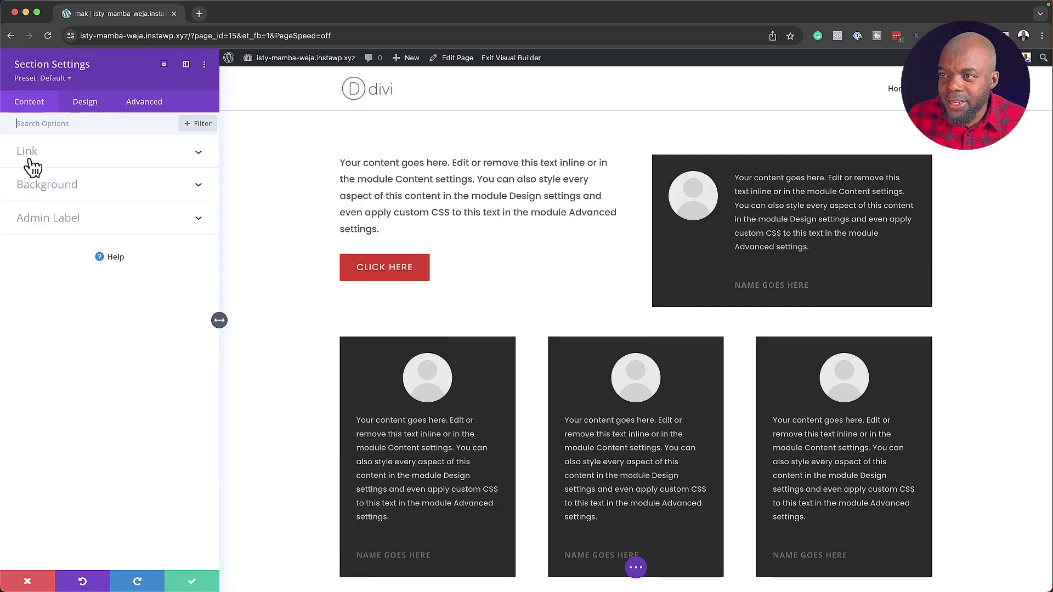
click(89, 102)
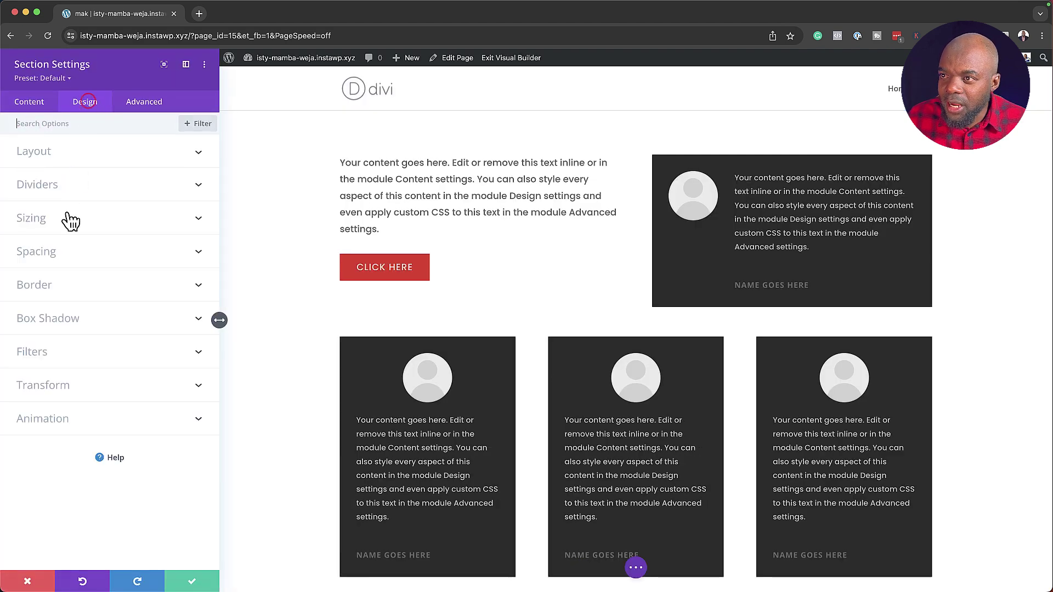
click(47, 252)
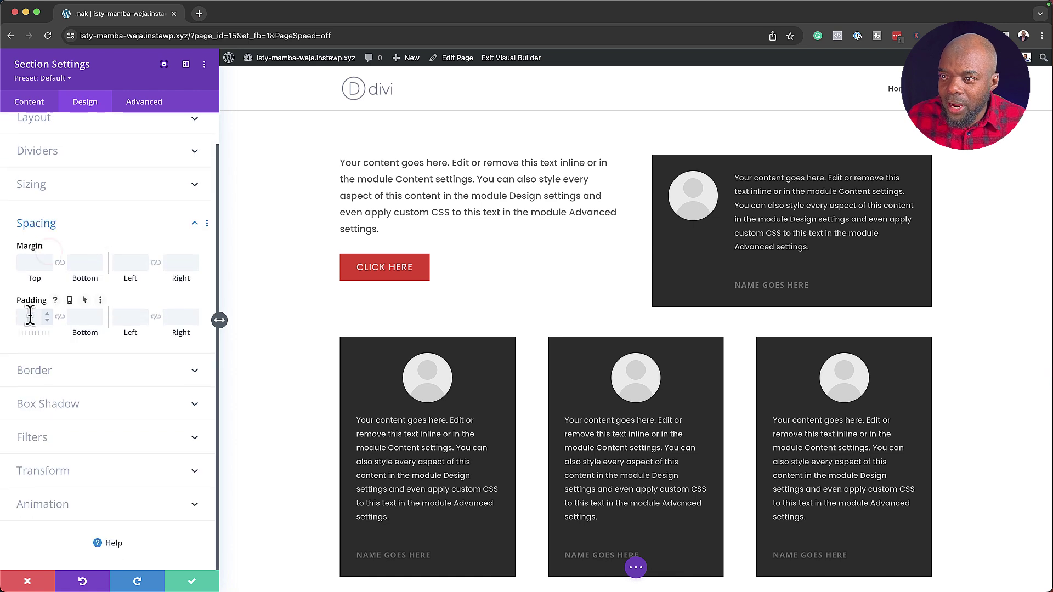
click(28, 317)
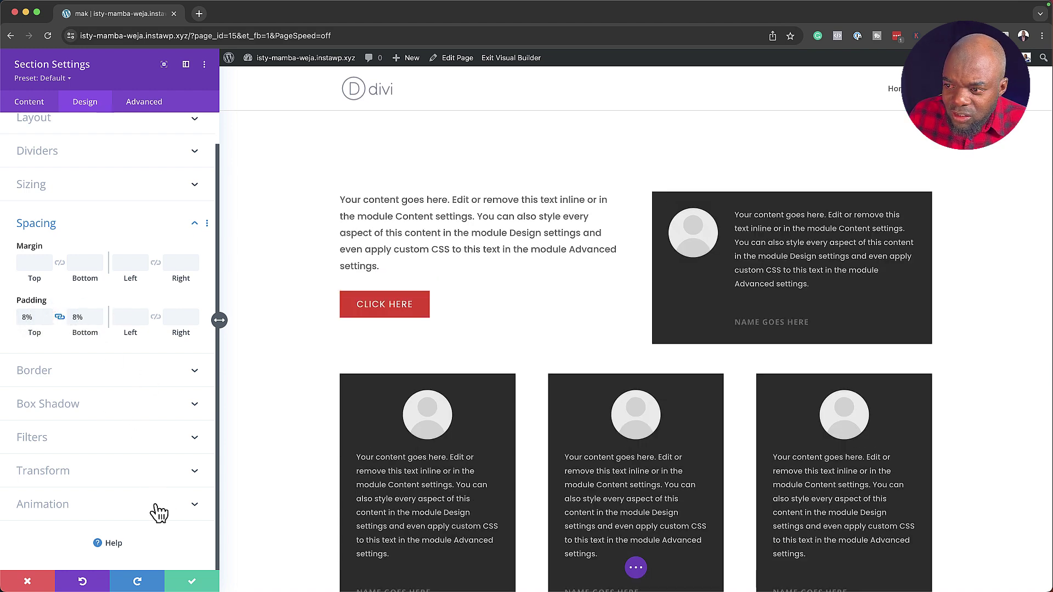
right_click(94, 80)
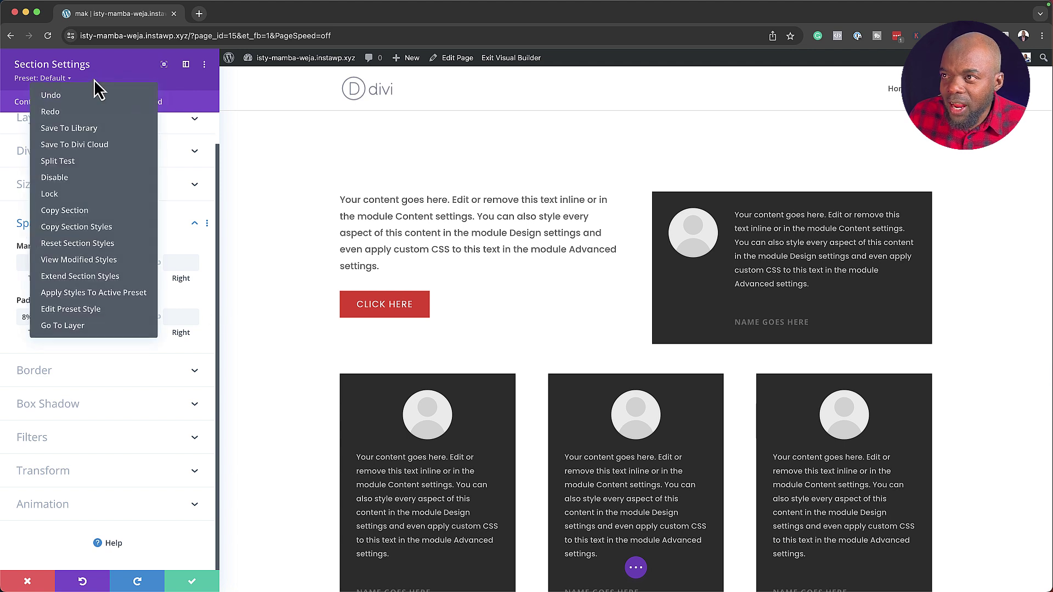
click(104, 297)
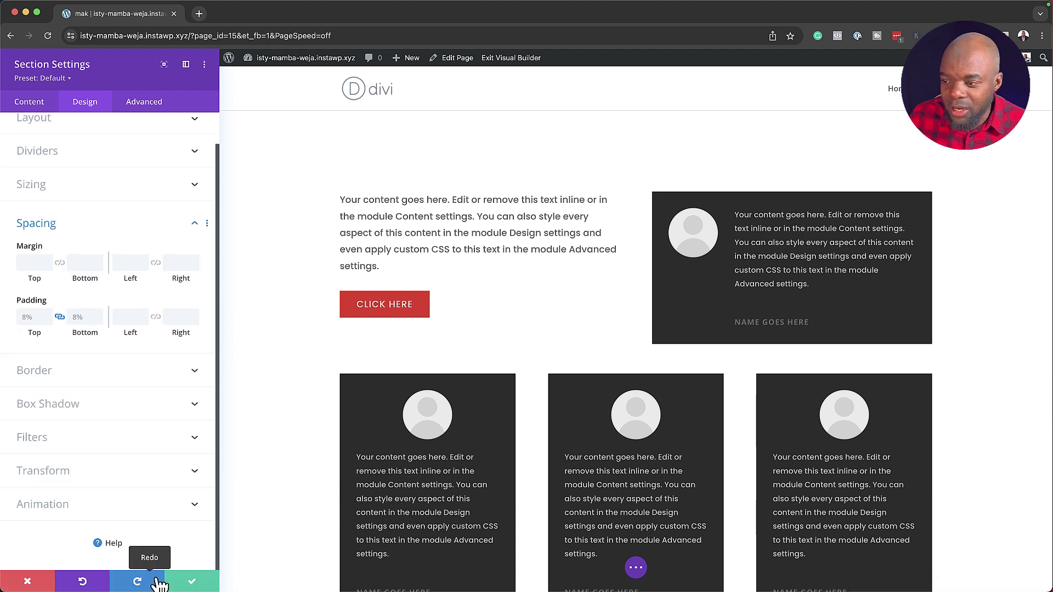
click(188, 582)
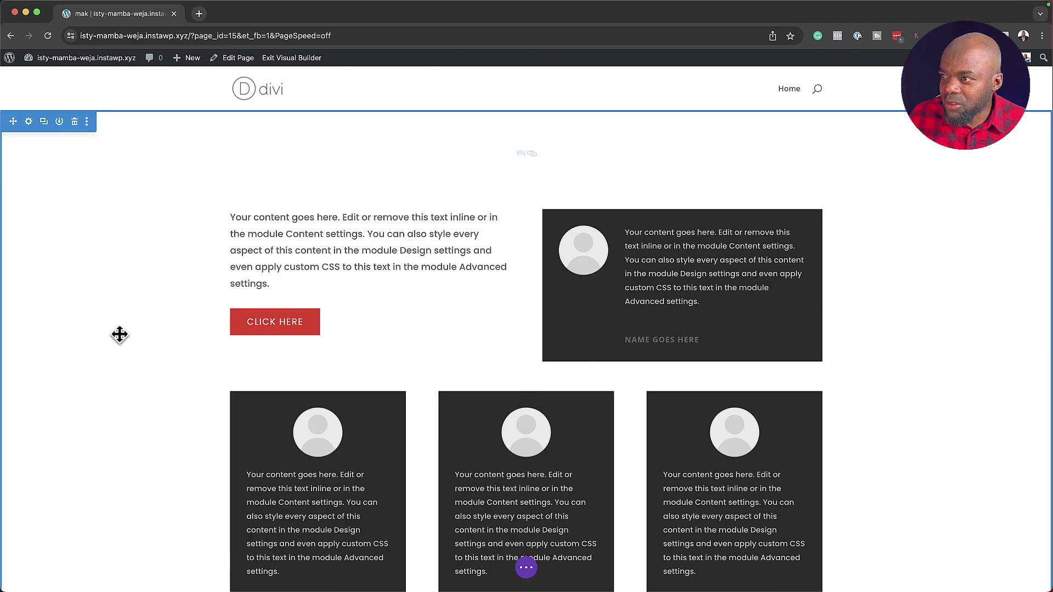
- Insert a Regular section below the testimonials with a one-column row holding a Text module
scroll(117, 333, down, 6)
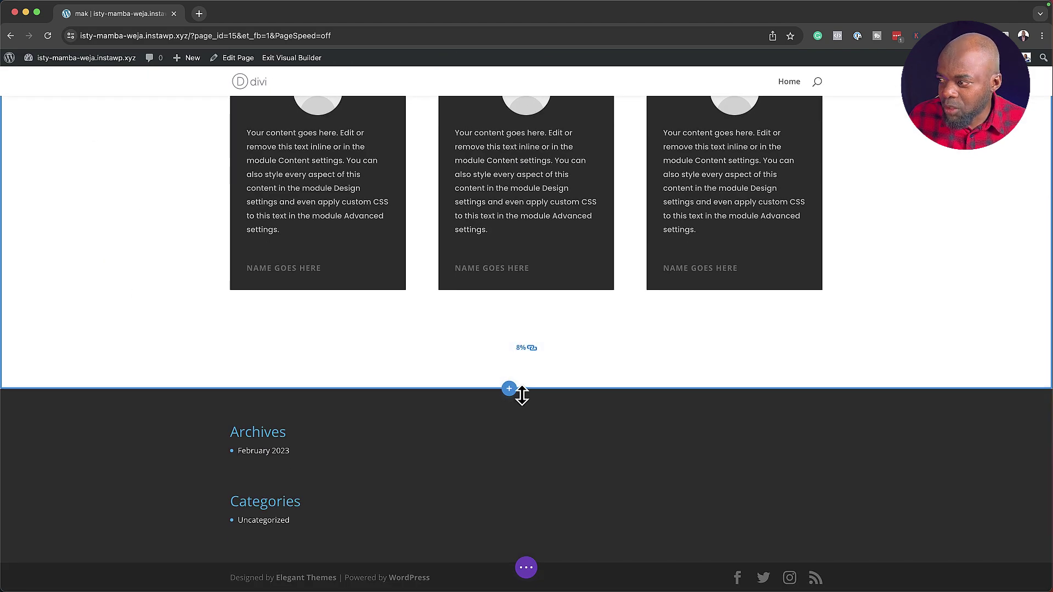
click(509, 390)
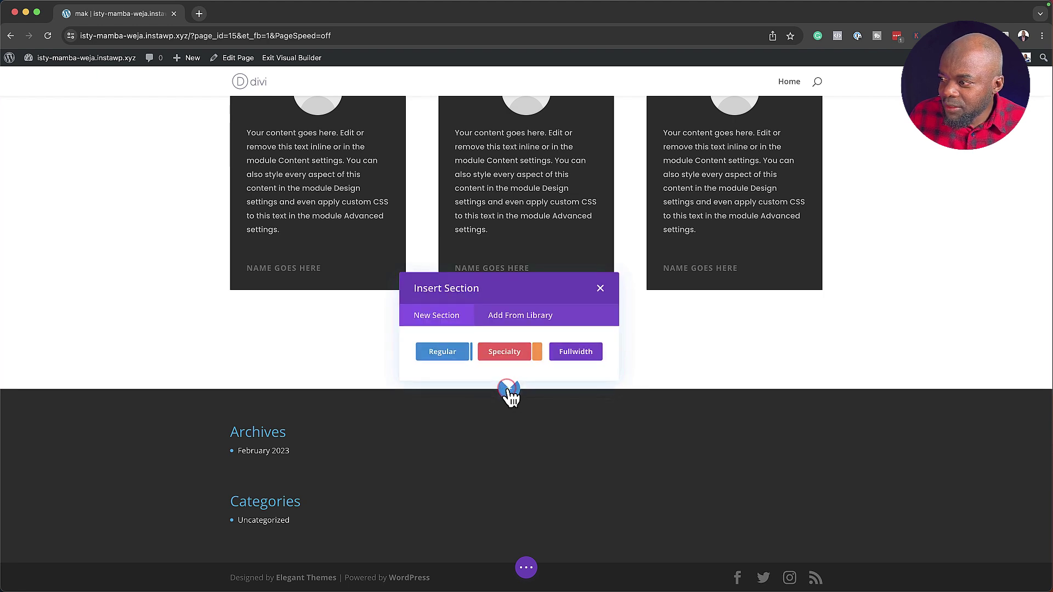
click(443, 352)
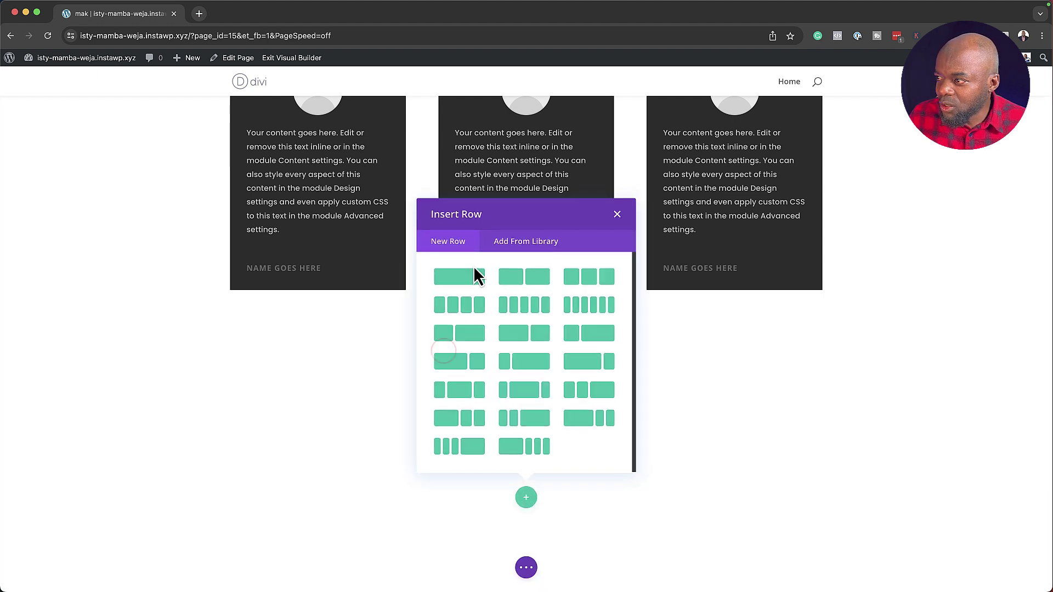
click(470, 277)
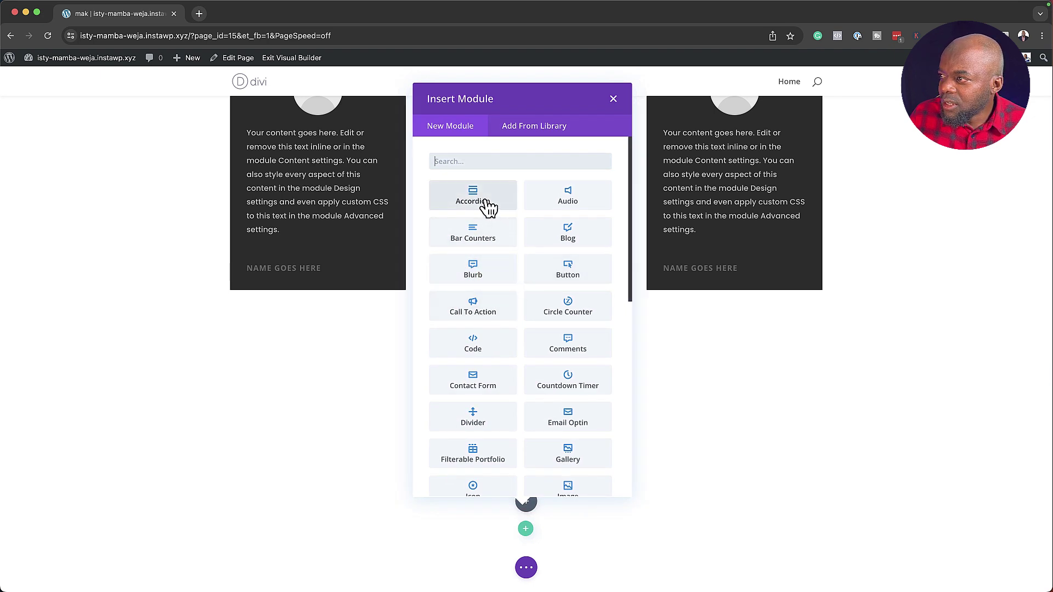
text(te)
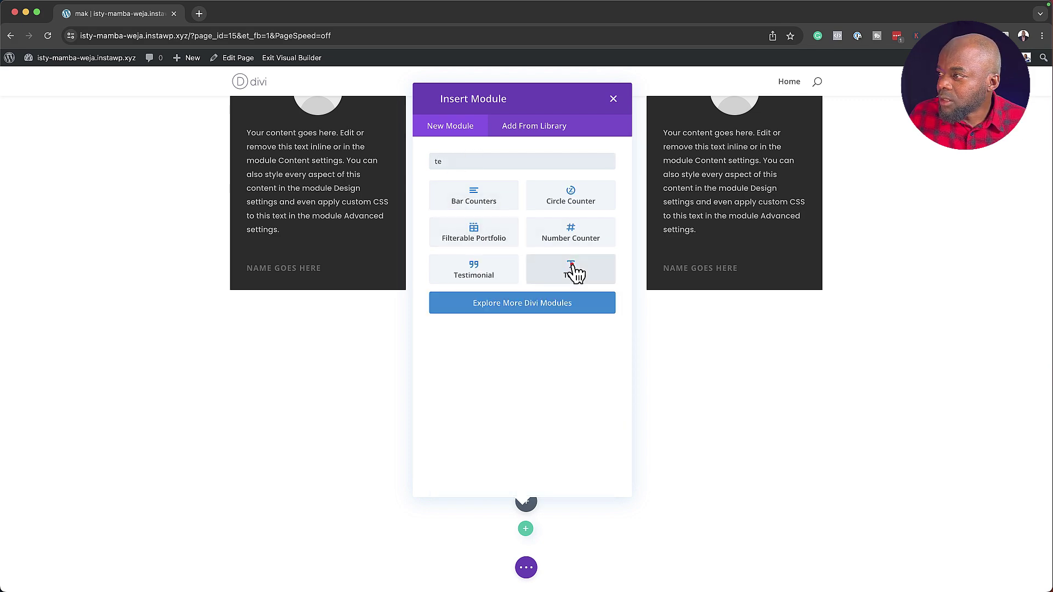
click(572, 266)
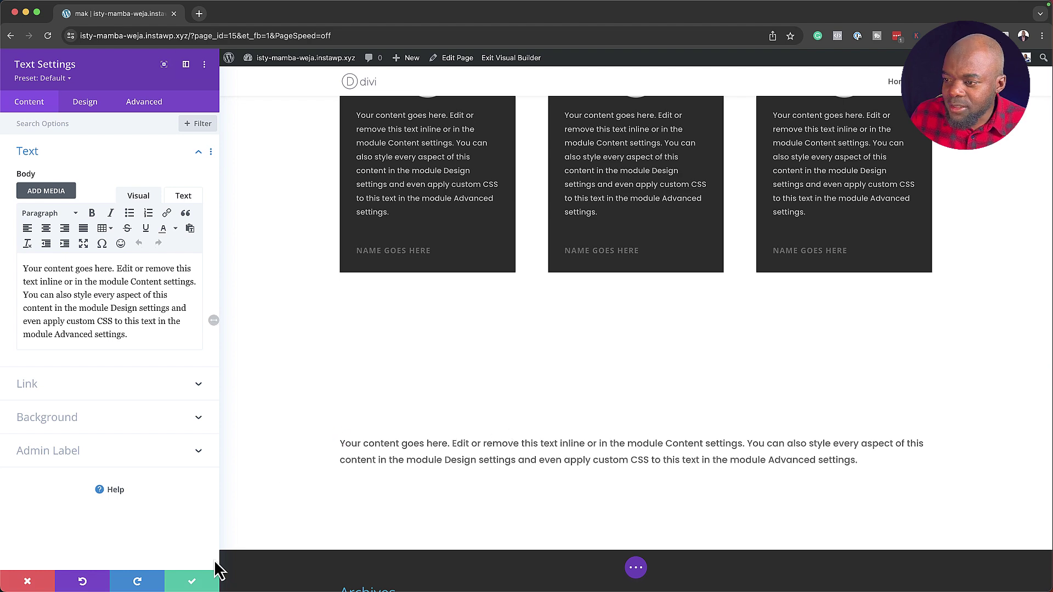
- Save the text block, then set the lower section's background colour to light grey and save
click(193, 585)
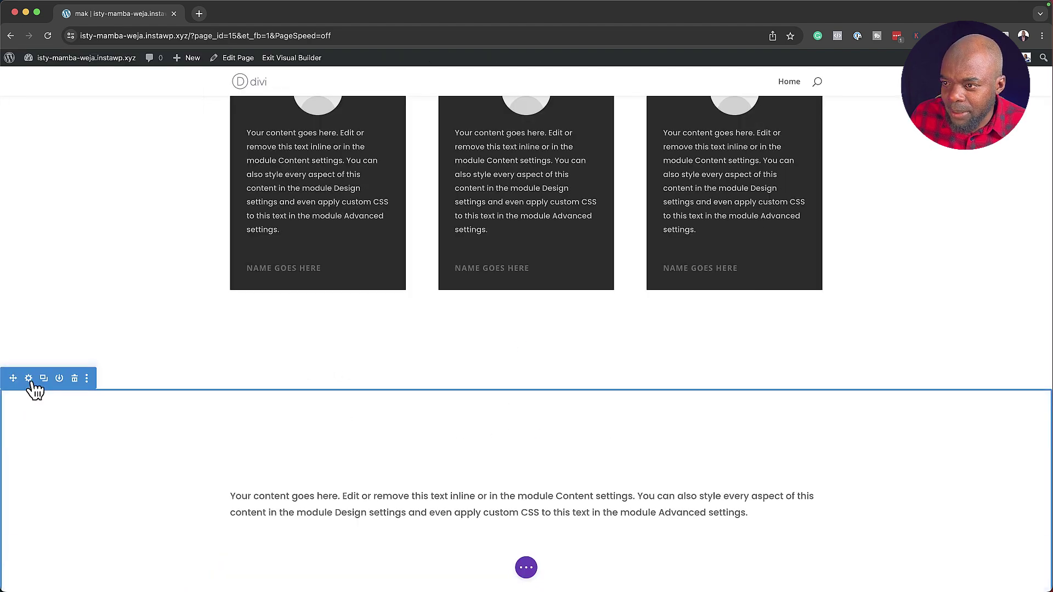
click(29, 379)
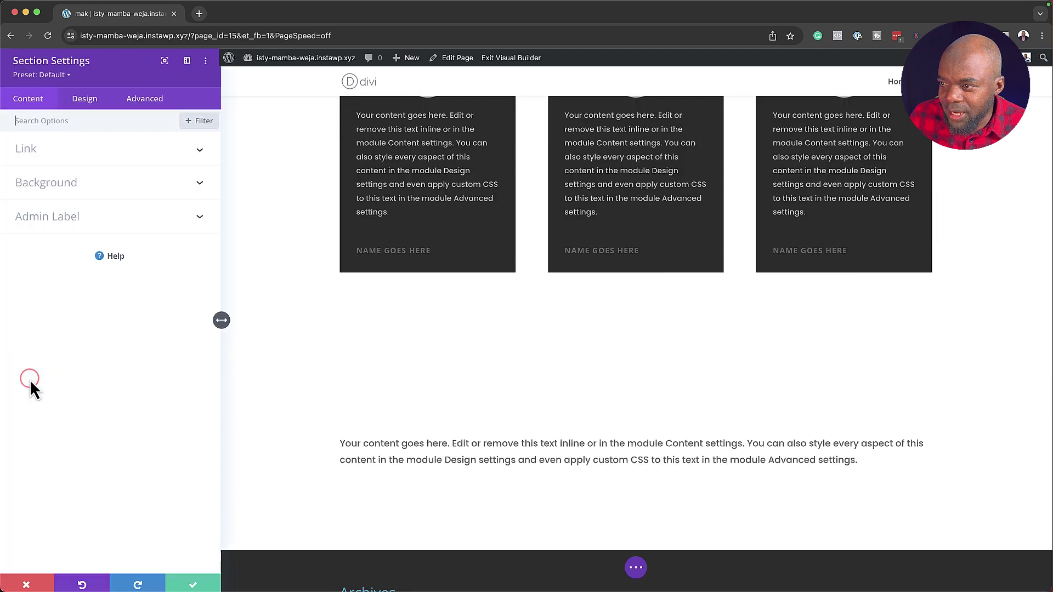
click(61, 192)
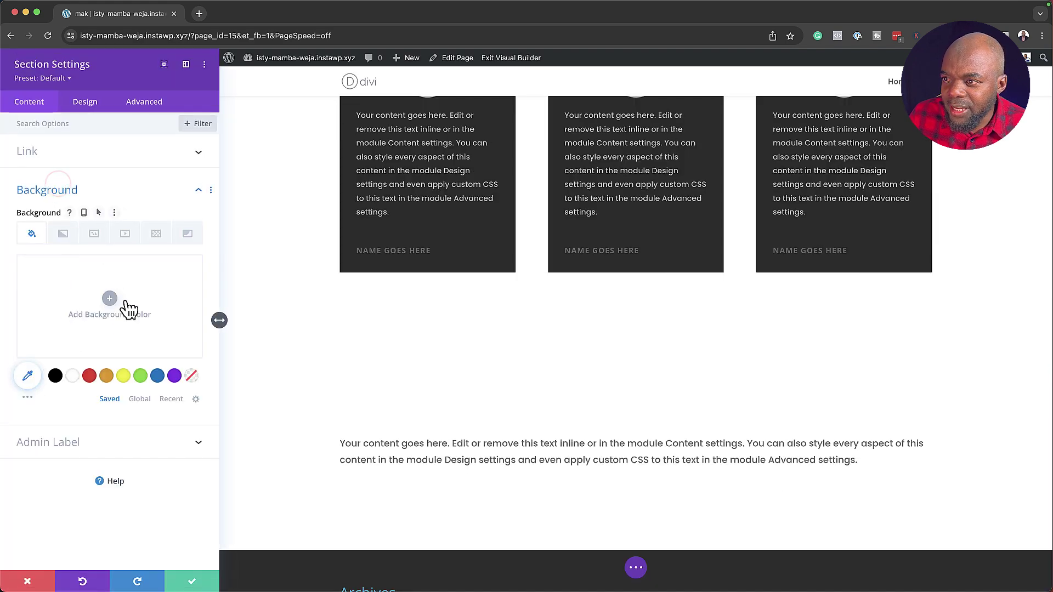
click(55, 376)
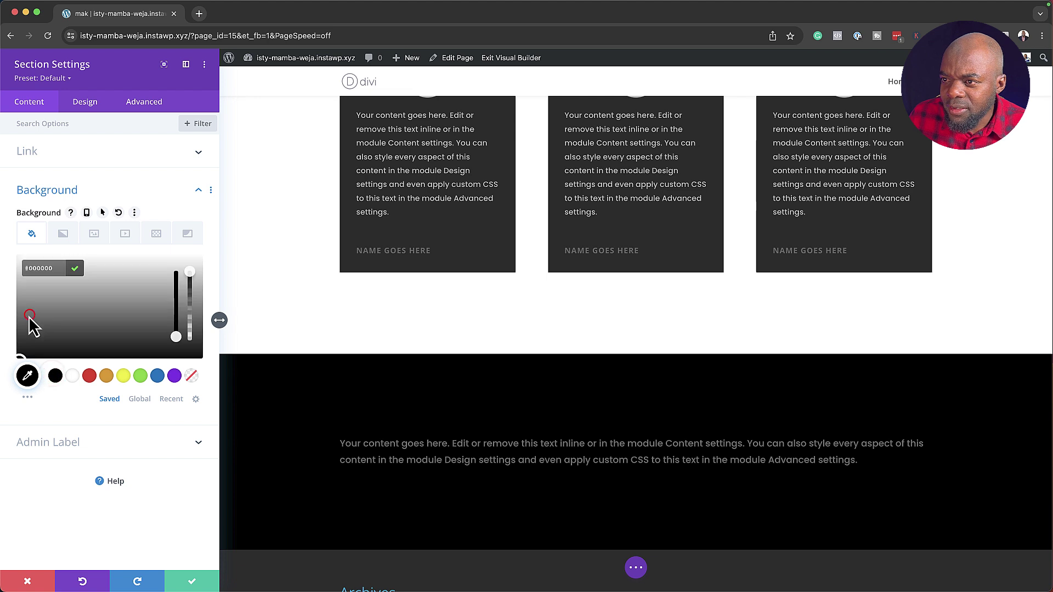
drag(28, 317, 11, 260)
click(195, 581)
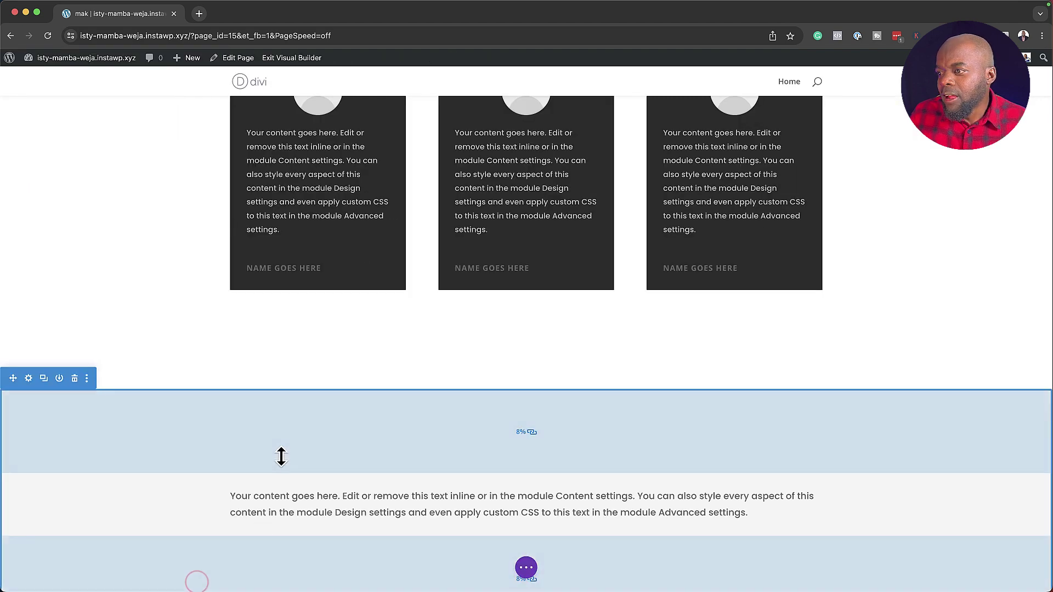
scroll(282, 457, down, 4)
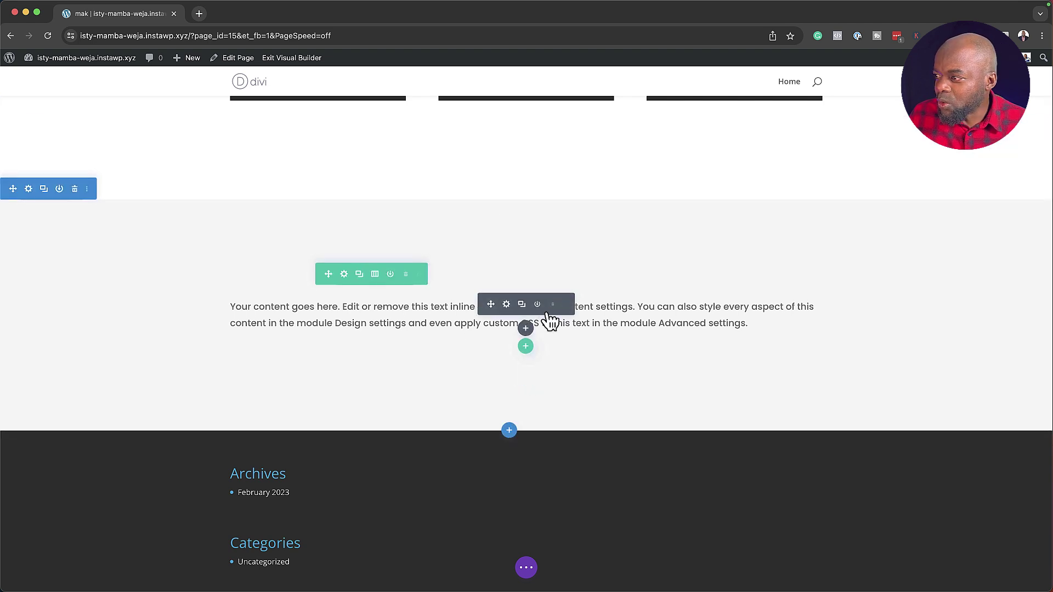
- Add a two-column row under the text with a Text module in the left column
click(525, 346)
click(536, 166)
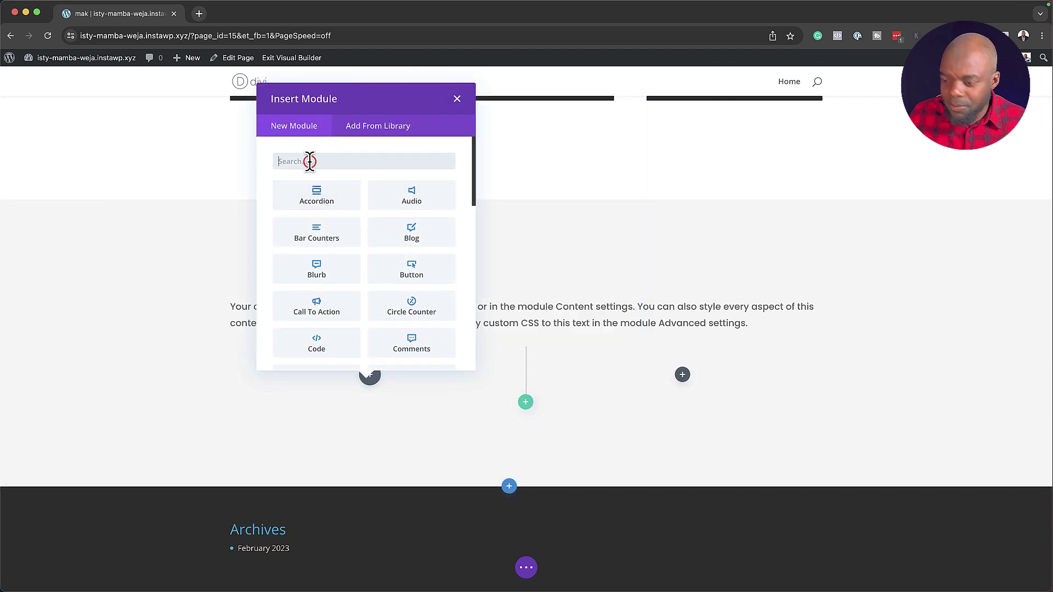
text(text)
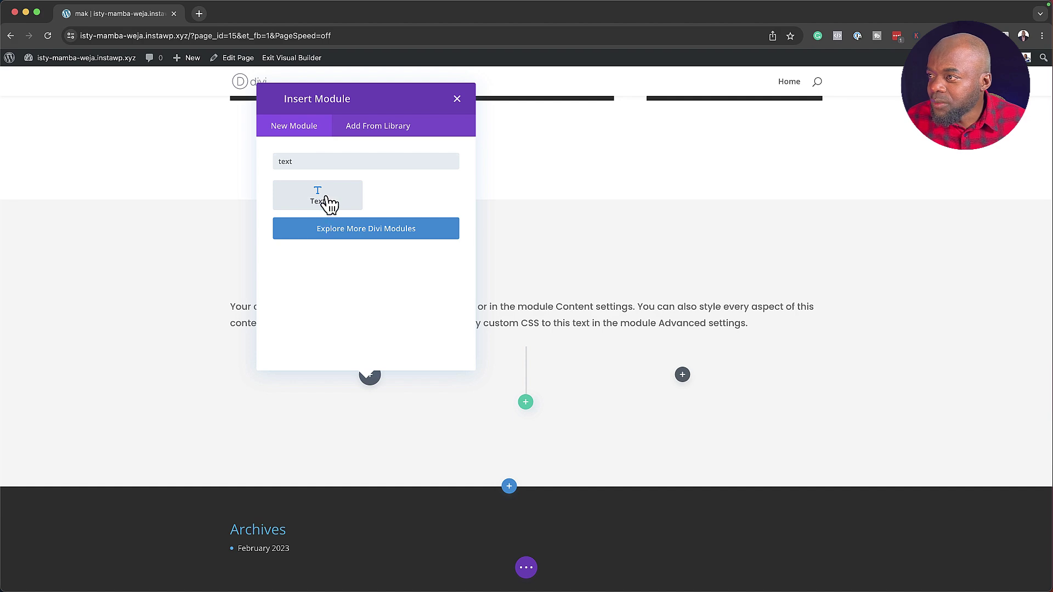
click(323, 198)
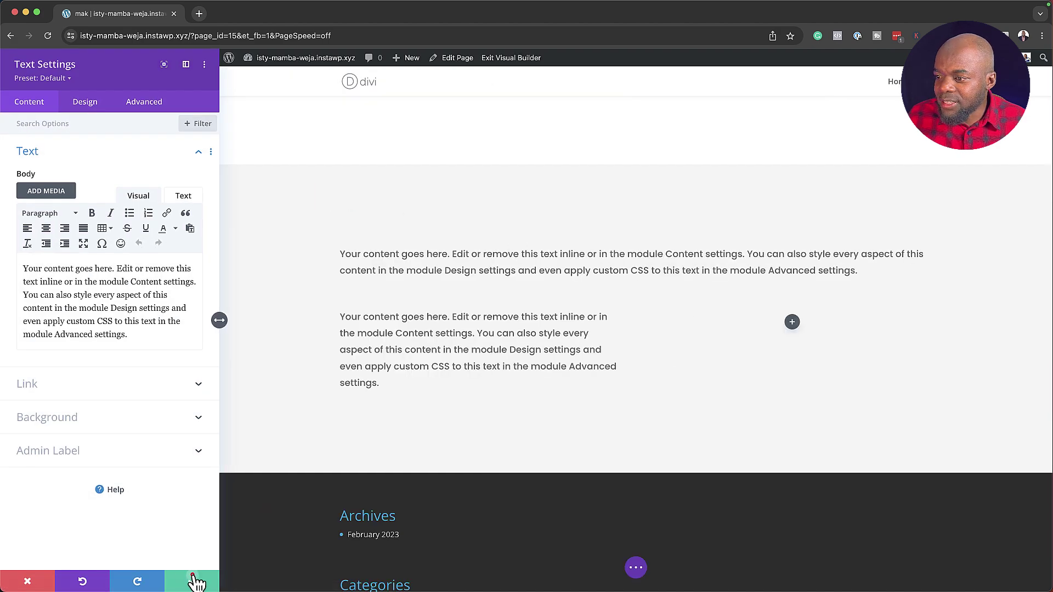
click(194, 581)
- Add an Image module to the right column of the two-column row
click(683, 376)
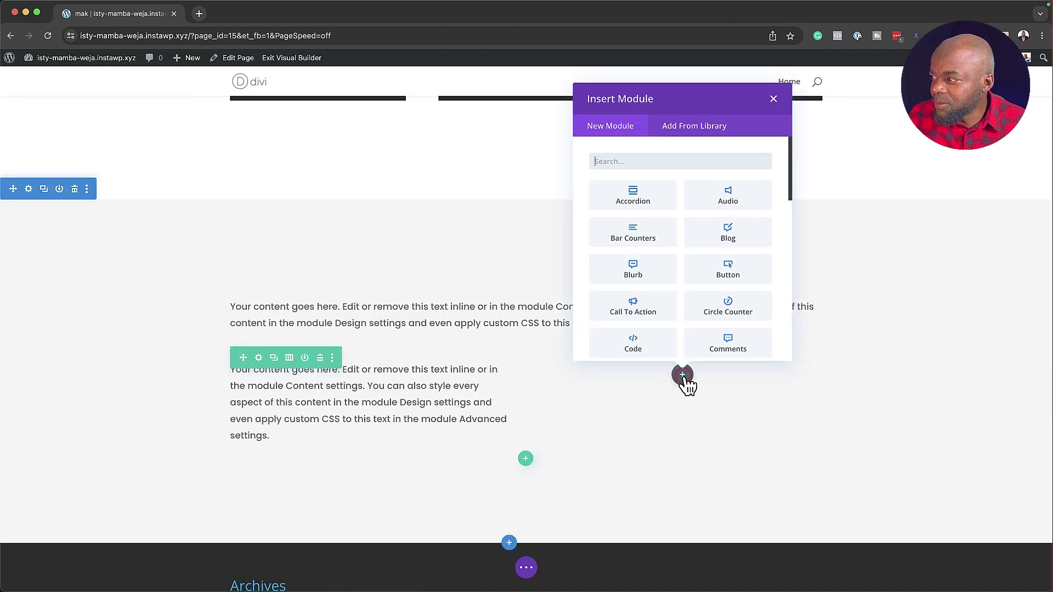
text(image)
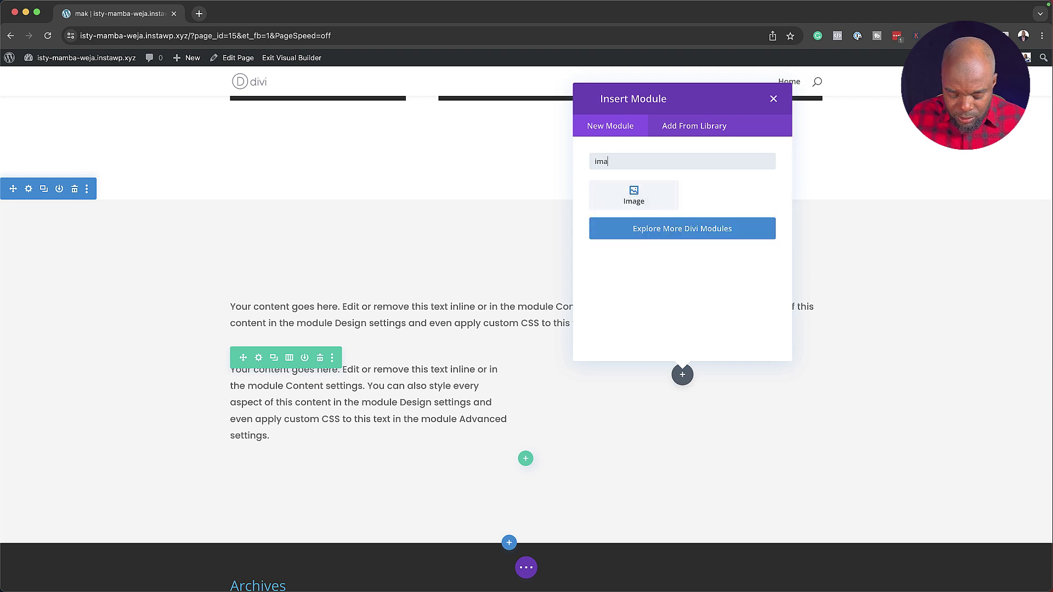
click(635, 196)
click(191, 583)
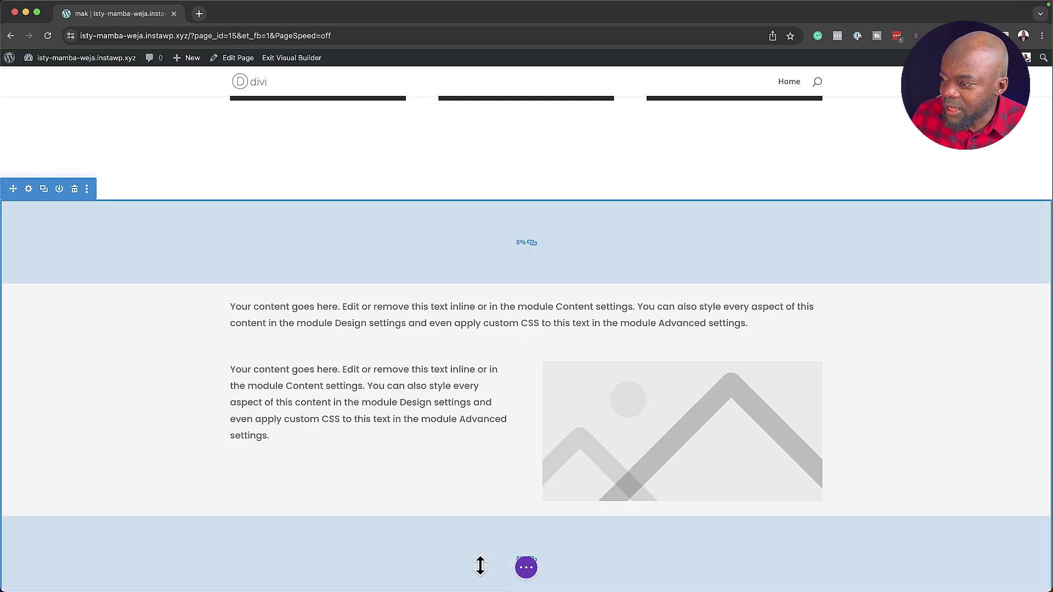
scroll(477, 479, up, 5)
- Give the top row 70% width and max width, equal column heights and gutter width 2
scroll(478, 479, up, 5)
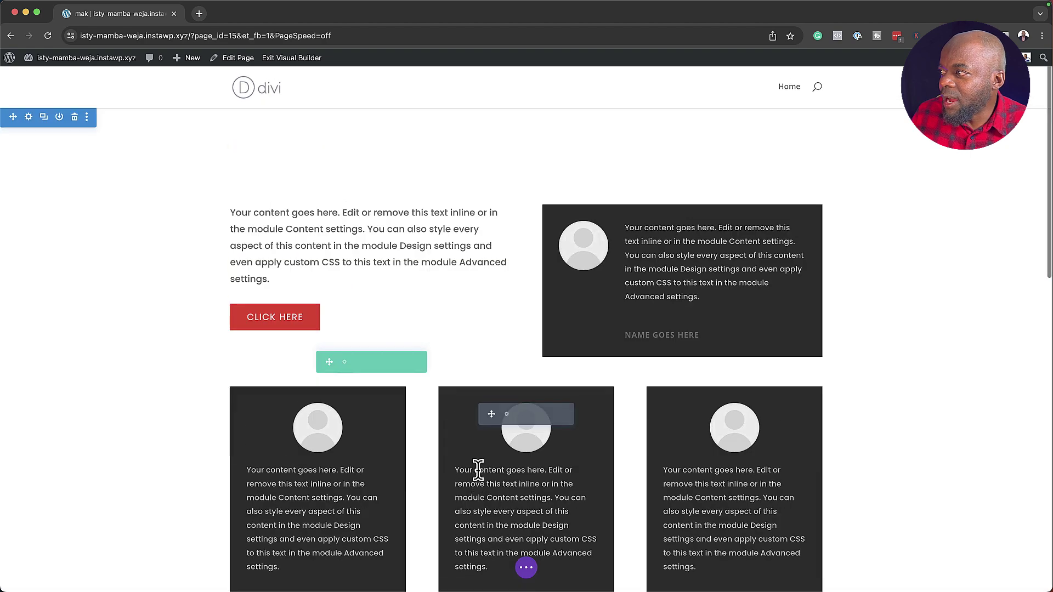
mouse_move(423, 211)
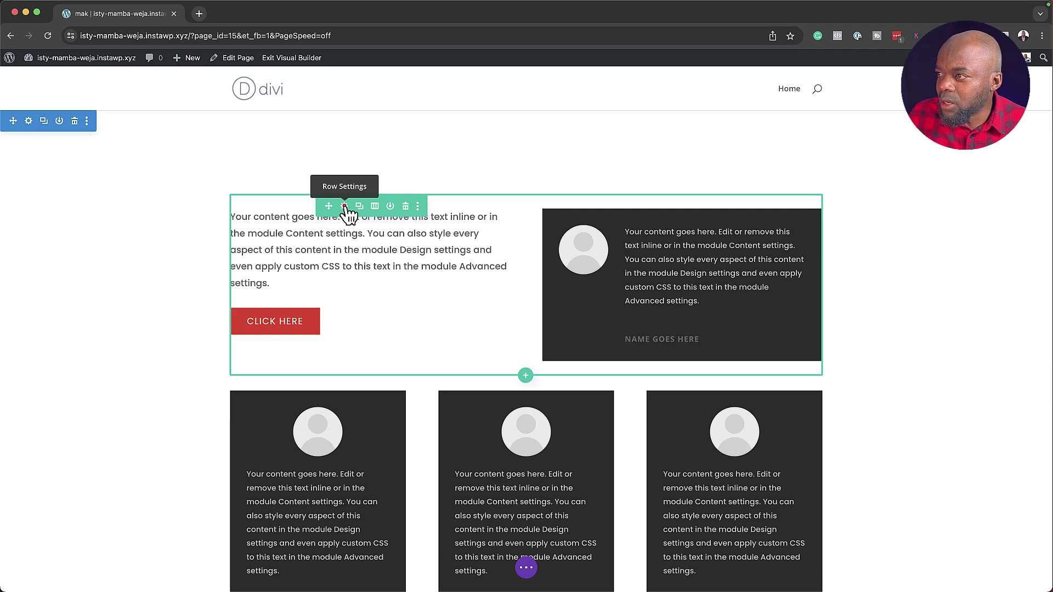
click(344, 207)
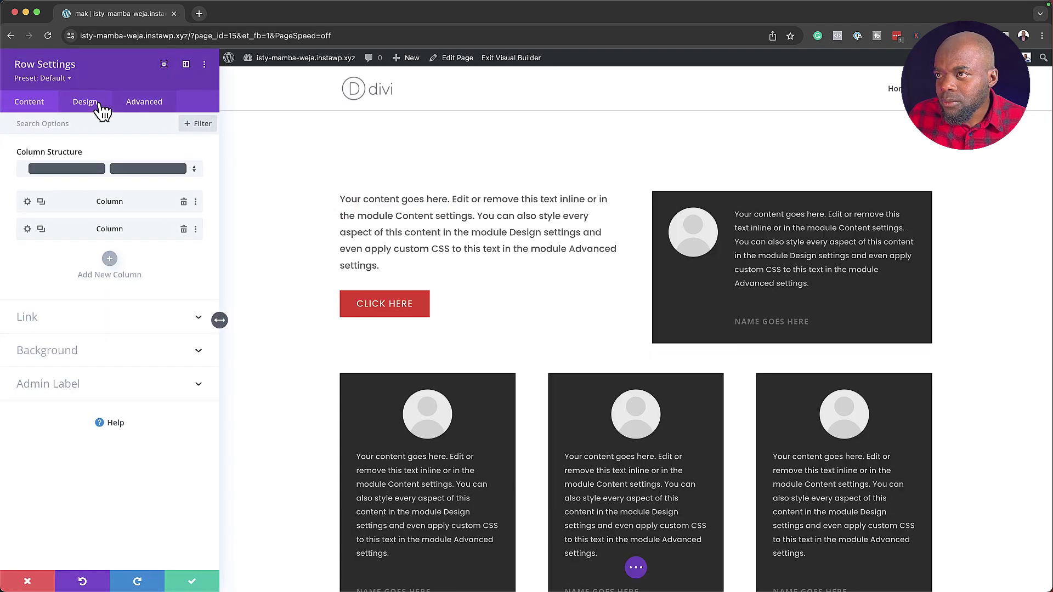
click(94, 105)
click(46, 154)
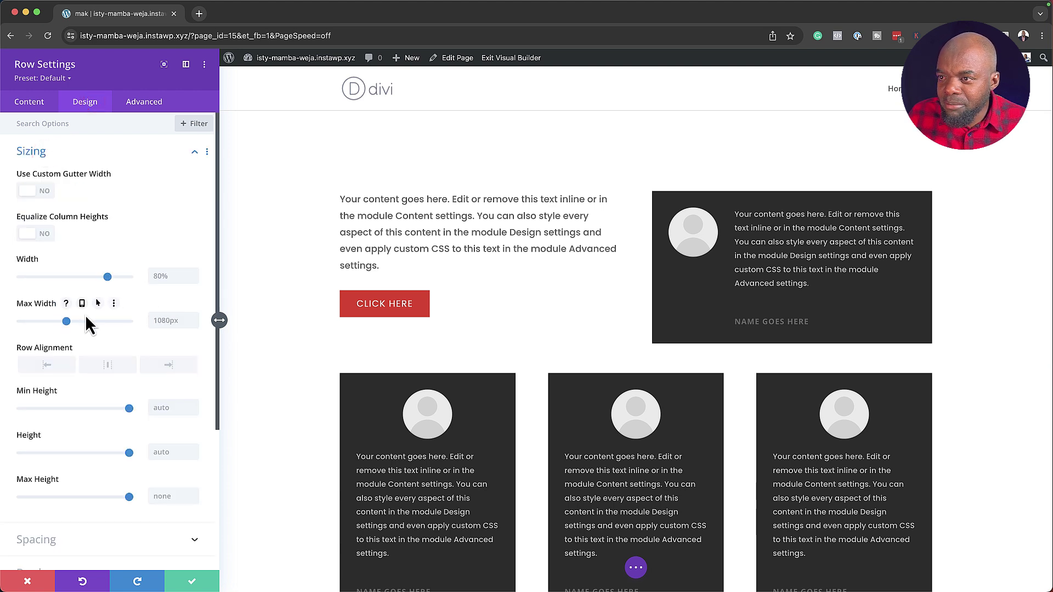
click(159, 321)
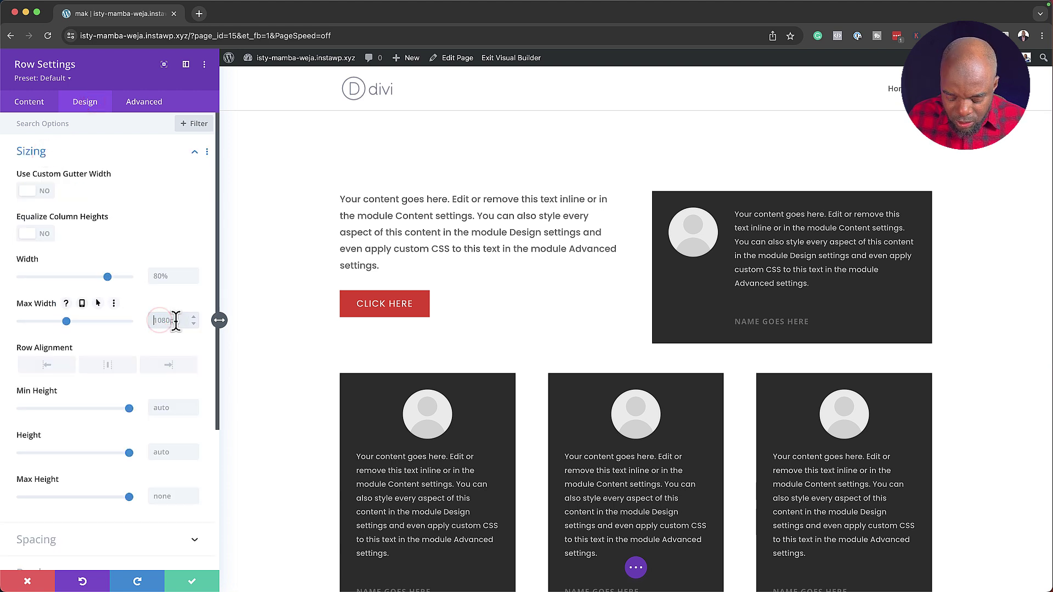
text(80%)
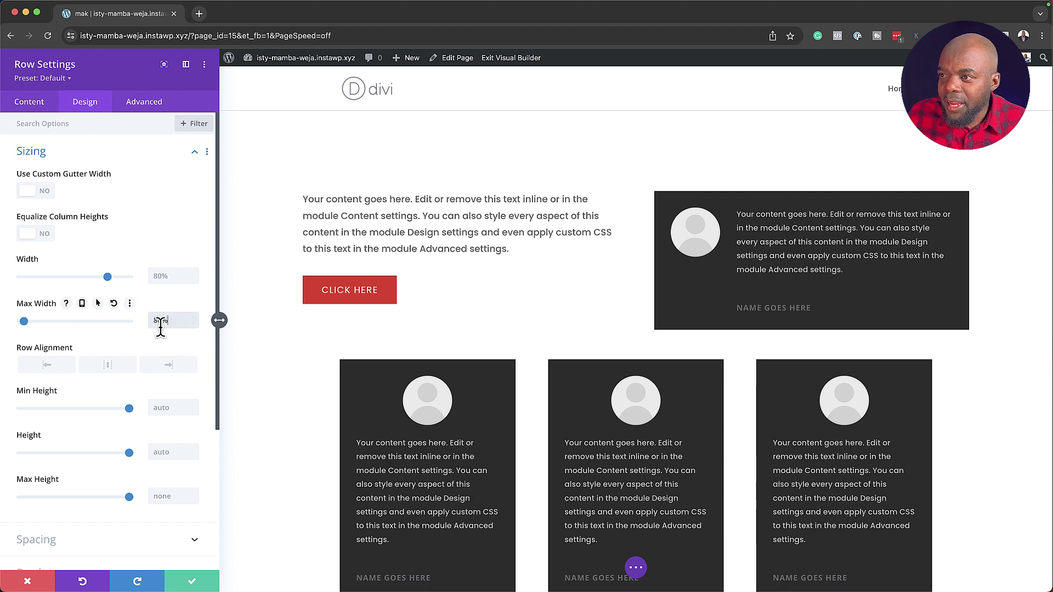
click(47, 235)
click(44, 190)
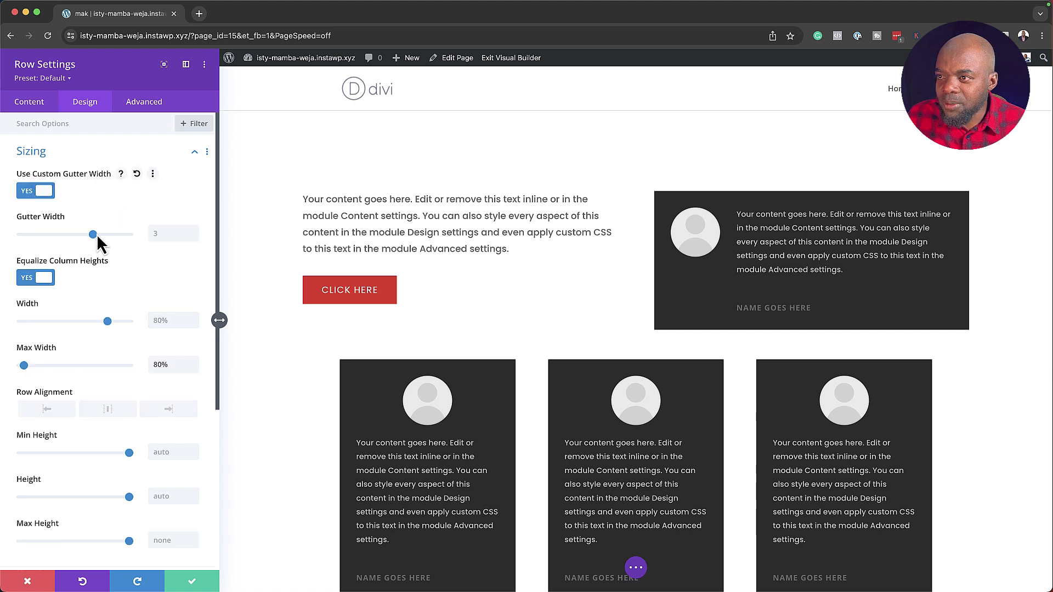
drag(94, 235, 68, 236)
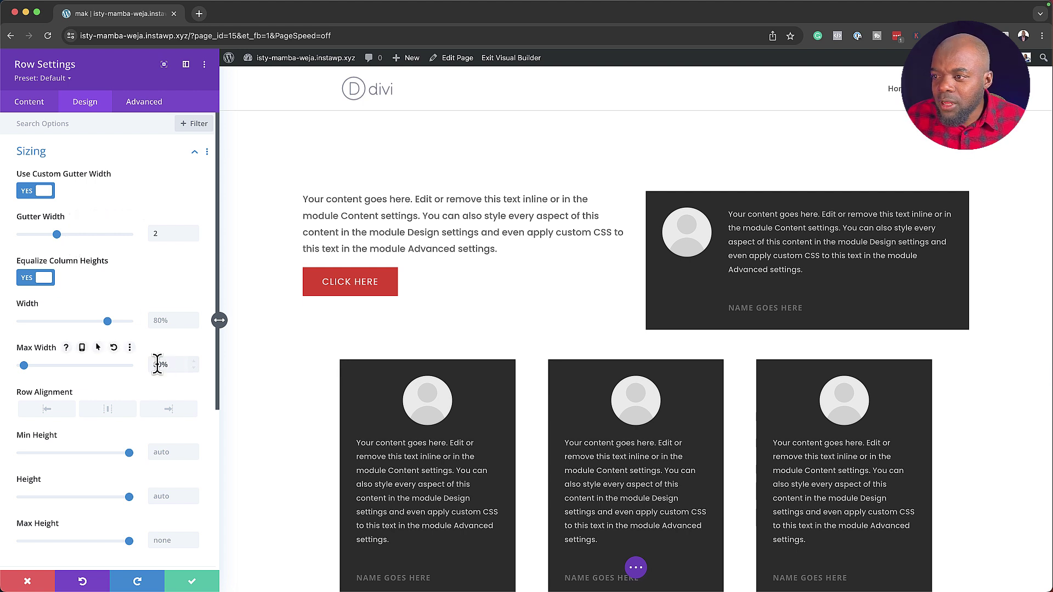
drag(157, 365, 148, 363)
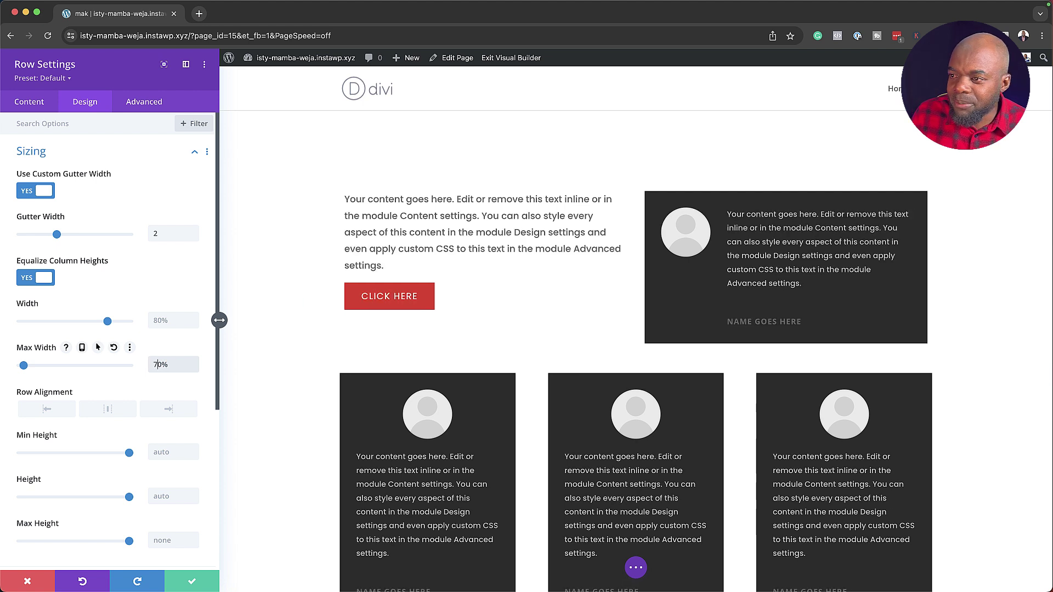
click(153, 321)
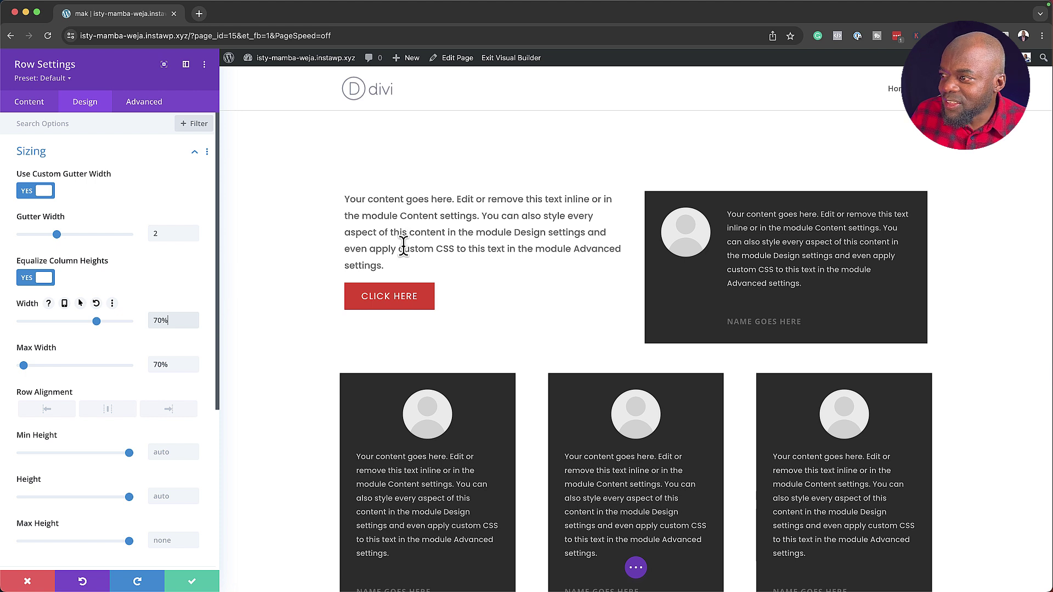
- Apply the row's styles to the Row Default Preset site-wide and save the settings
right_click(90, 81)
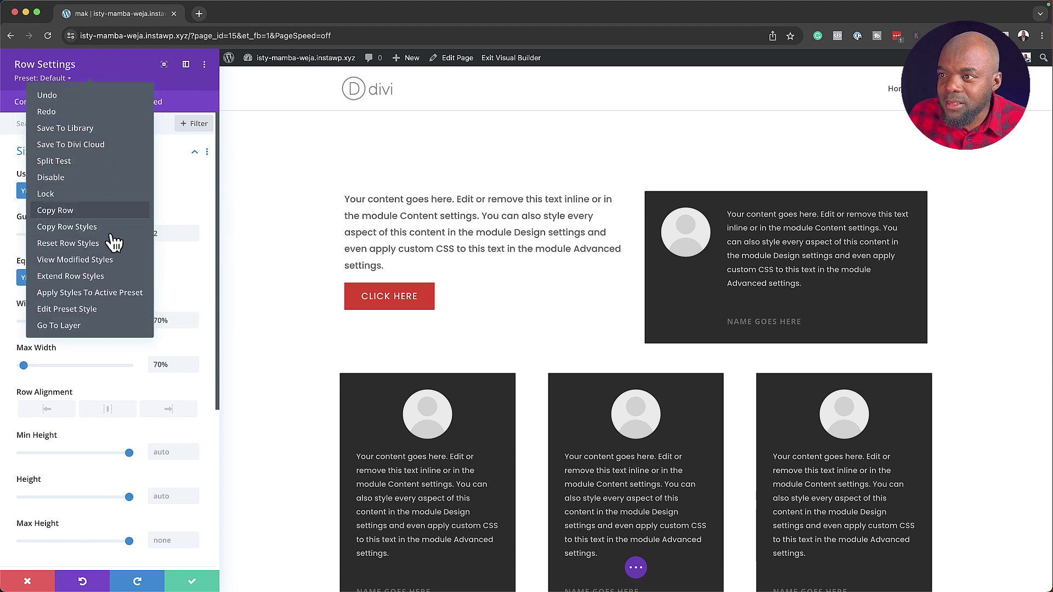
click(120, 297)
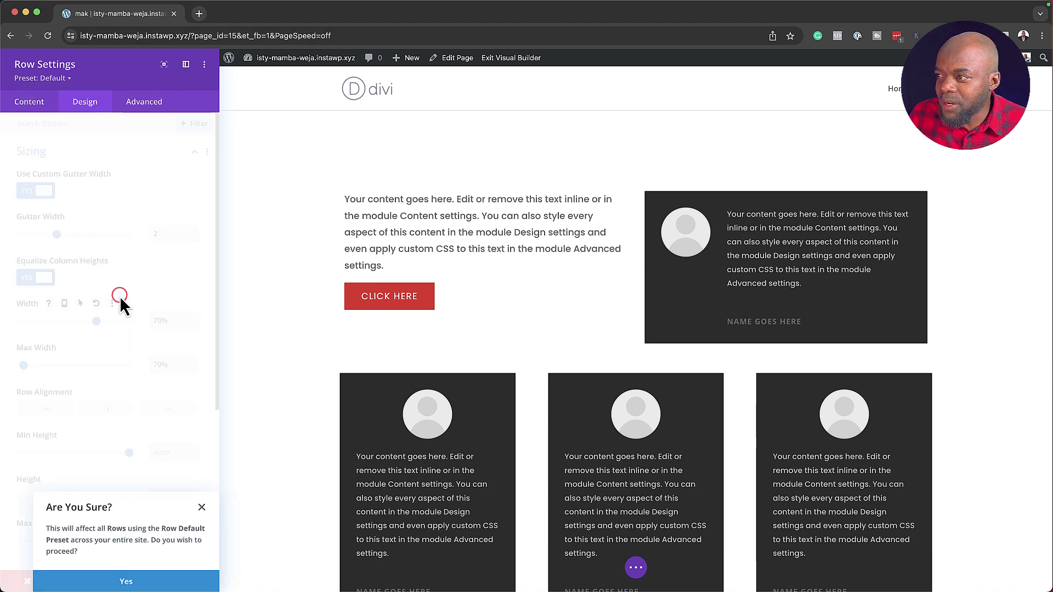
click(138, 583)
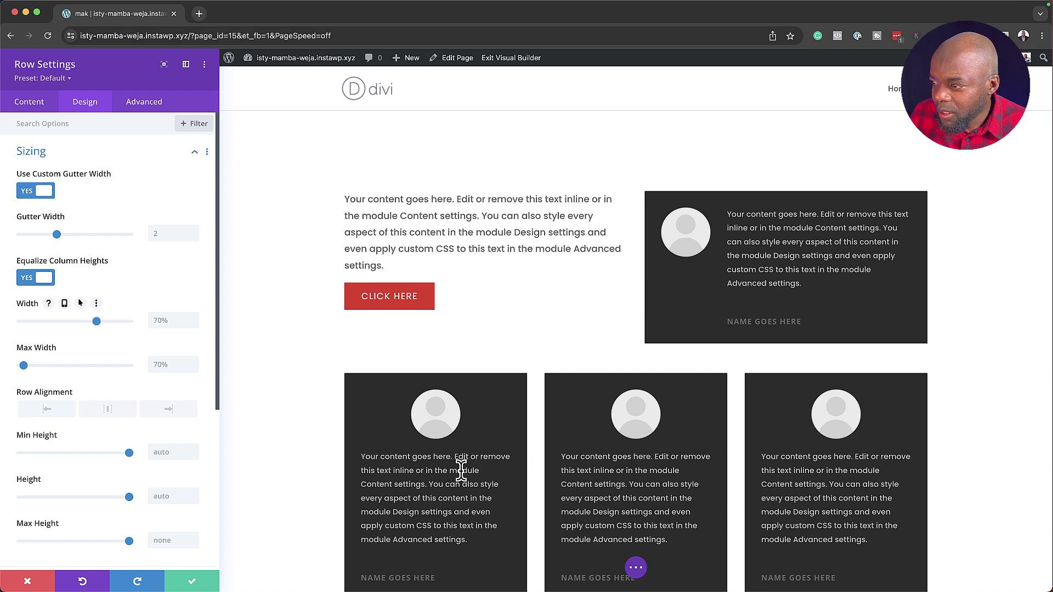
click(194, 585)
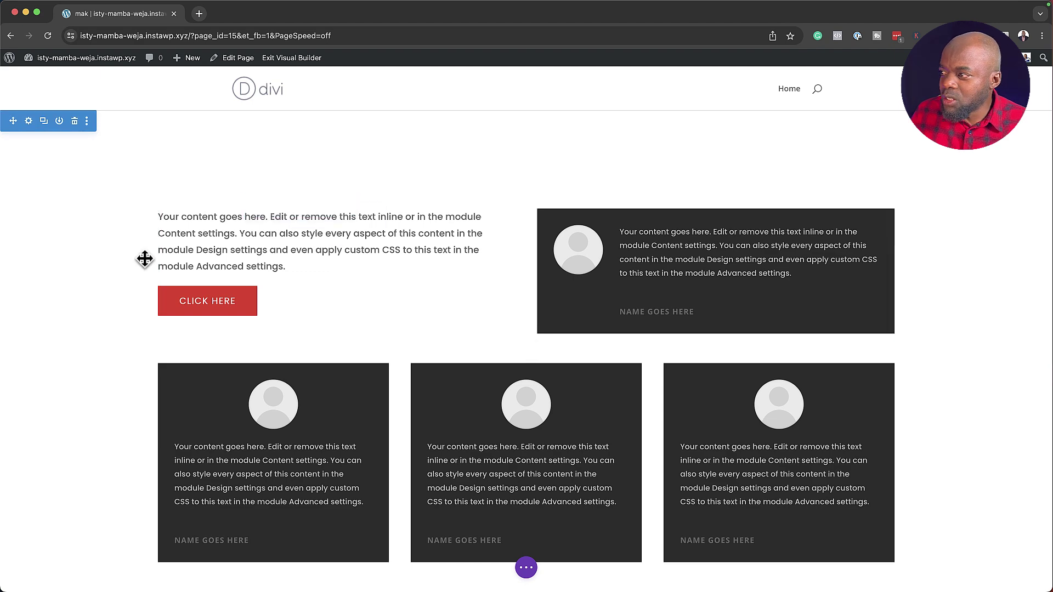
scroll(961, 406, down, 8)
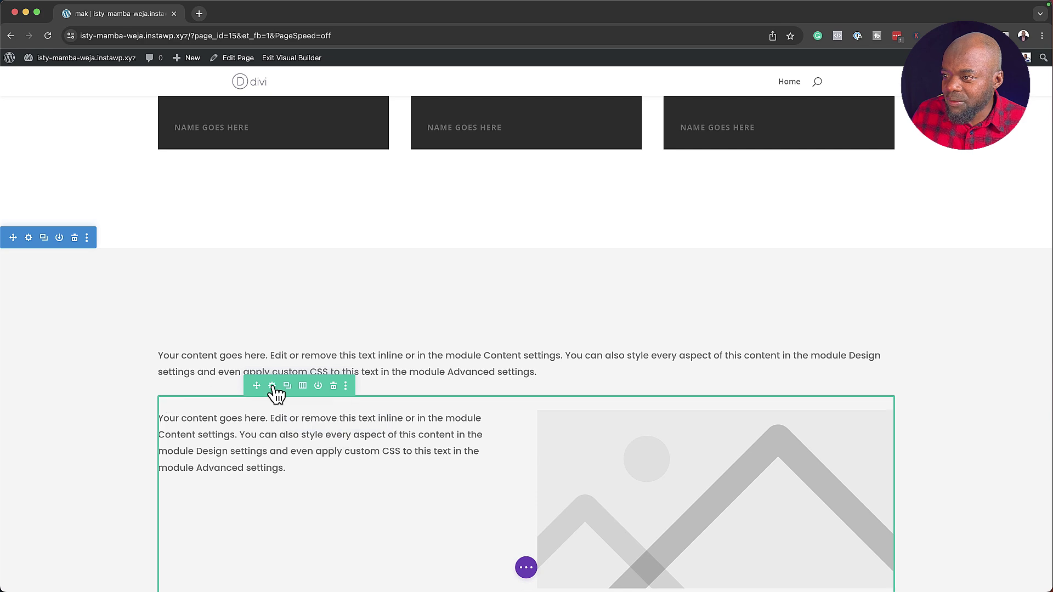
click(272, 387)
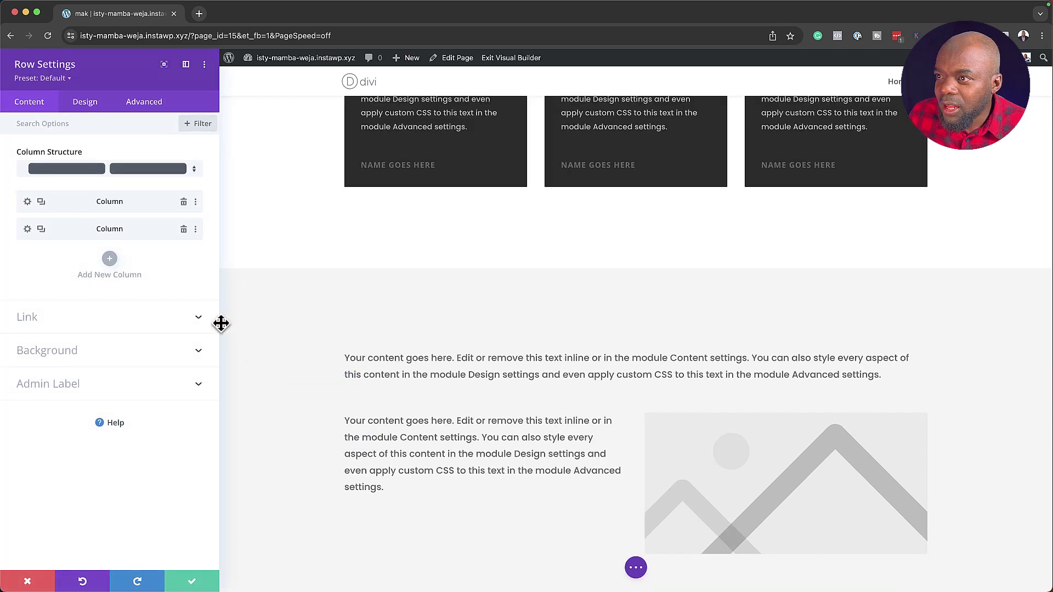
click(92, 107)
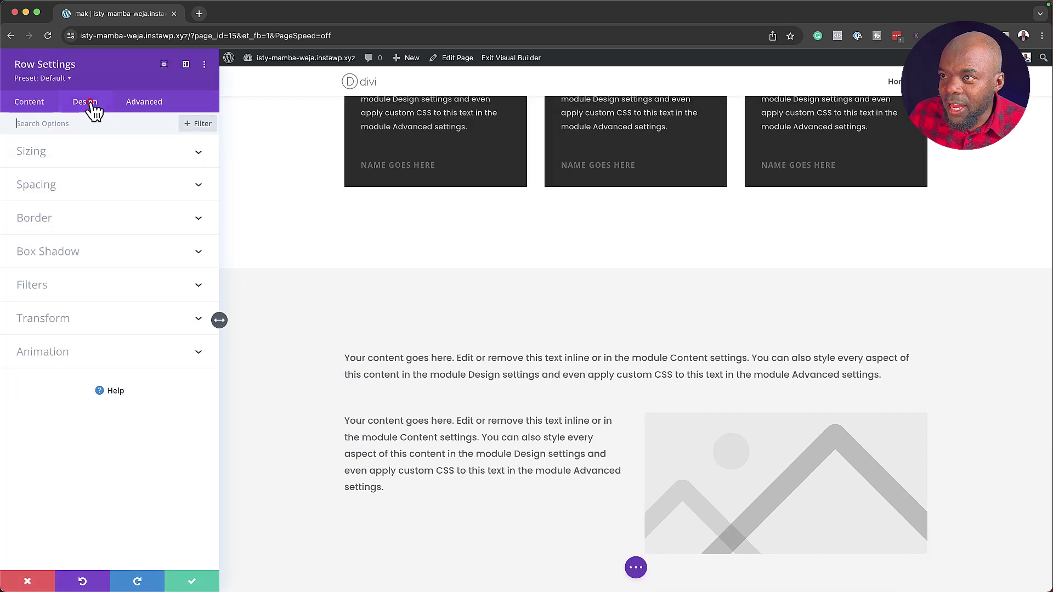
click(35, 153)
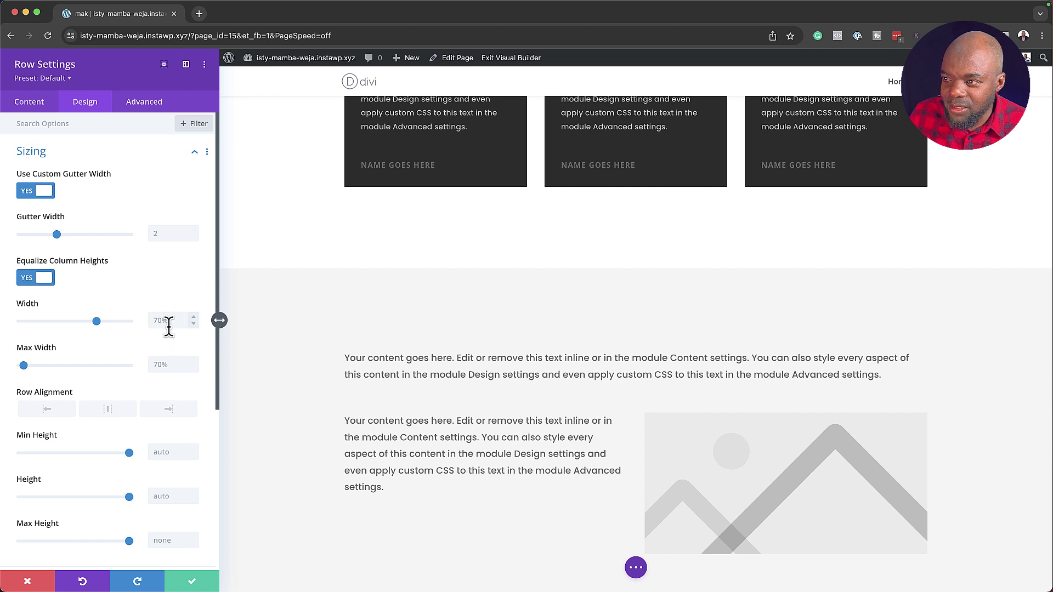
click(192, 582)
scroll(104, 399, up, 7)
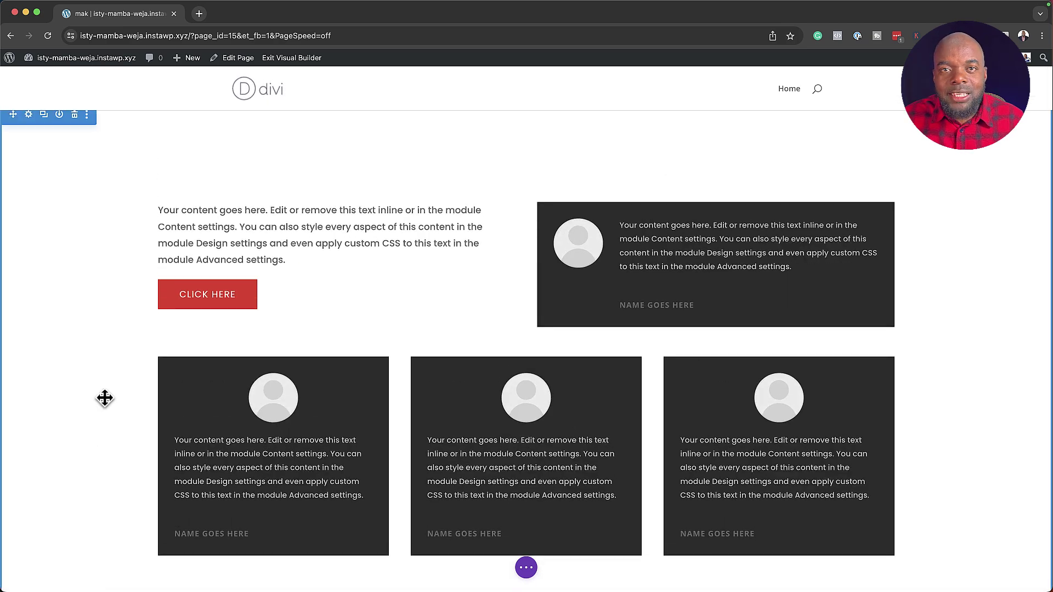